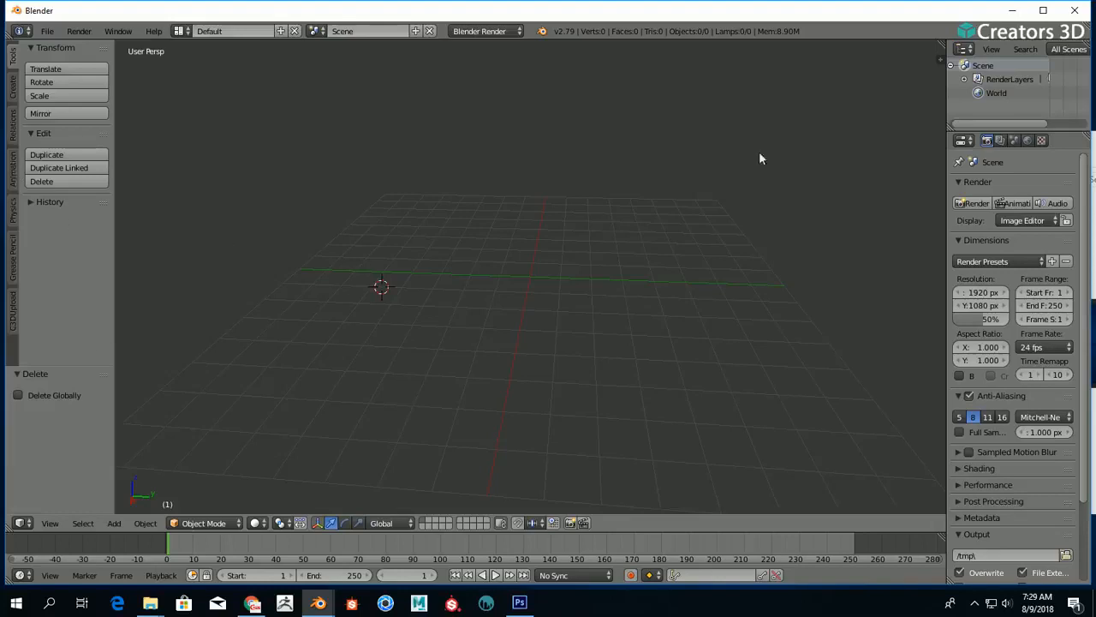
- Start a new file by reloading the default startup scene
middle_drag(641, 404, 631, 371)
click(47, 30)
click(53, 44)
click(47, 31)
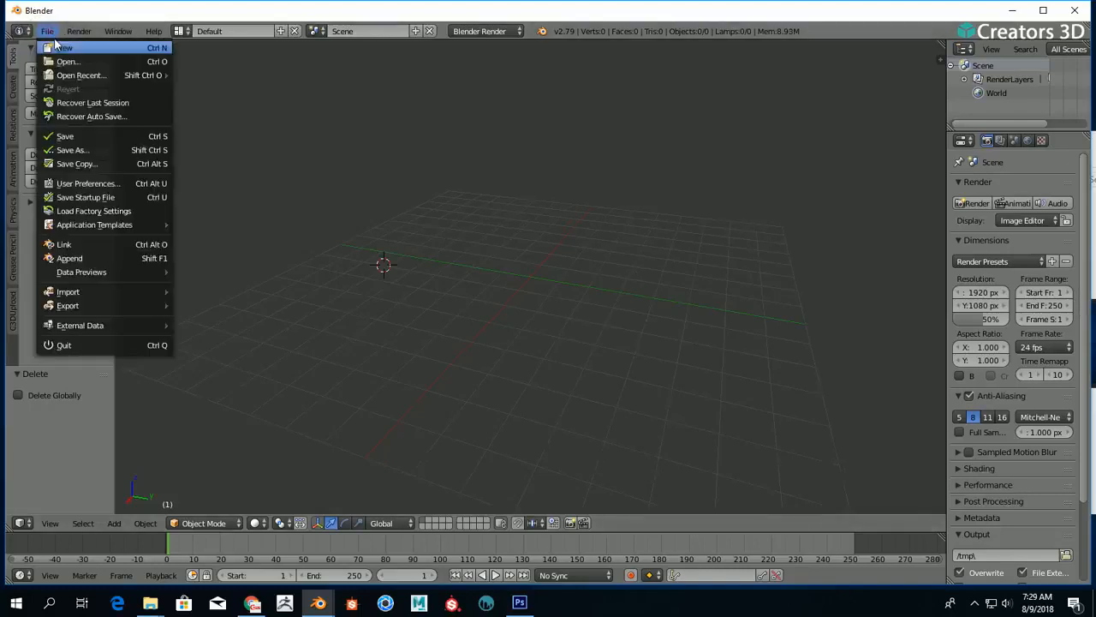
click(53, 44)
click(62, 53)
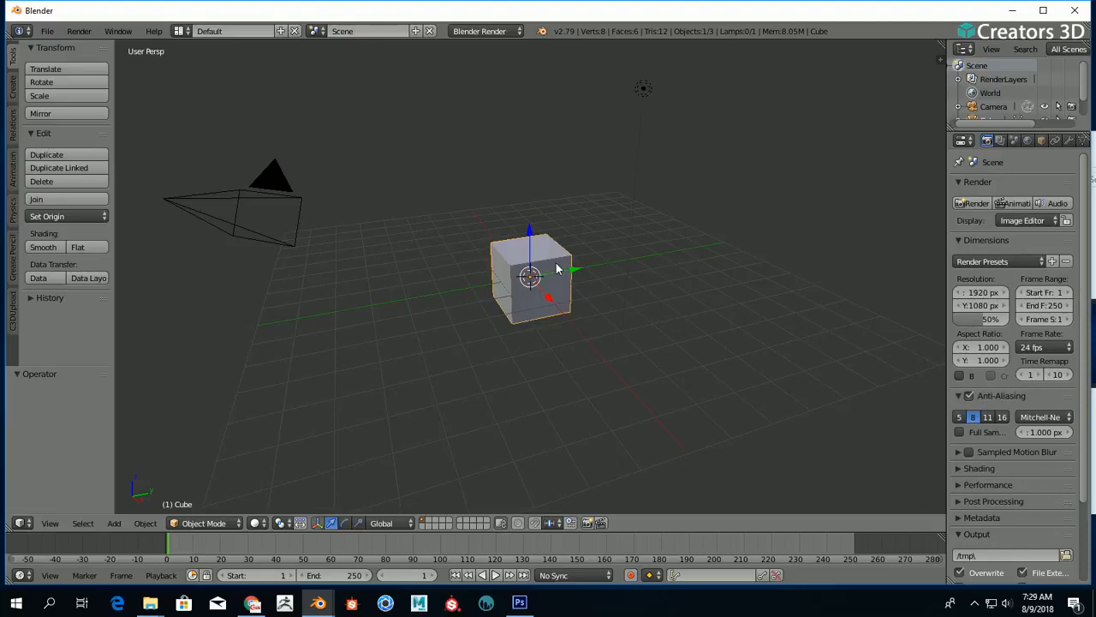
- Delete all the default objects (cube, camera and lamp) from the scene
key(a)
key(a)
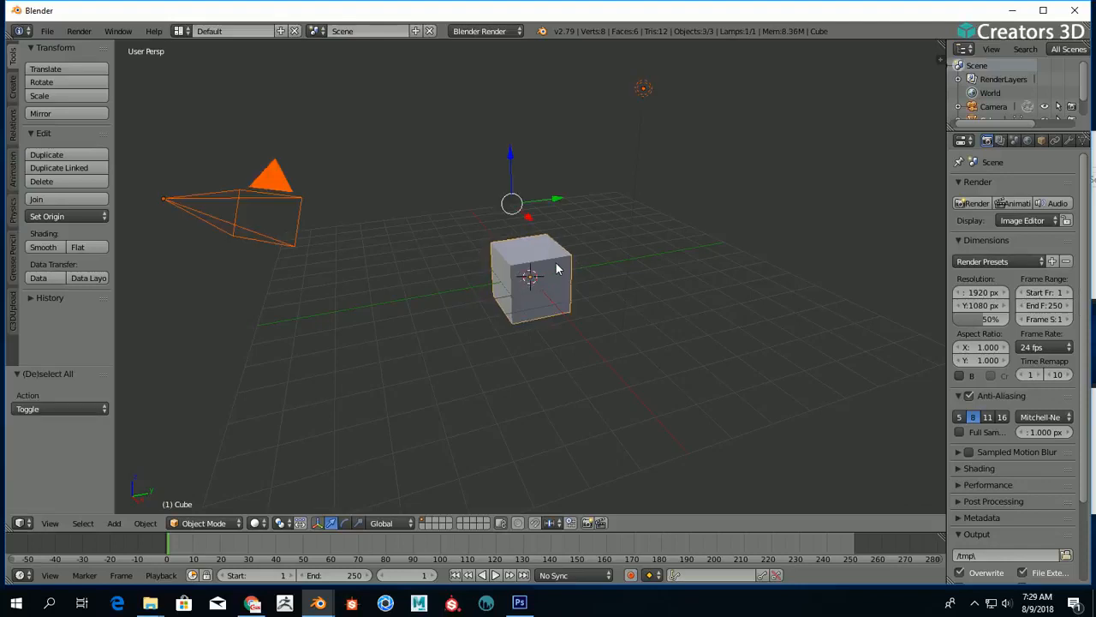
key(x)
click(556, 269)
middle_drag(556, 269, 369, 285)
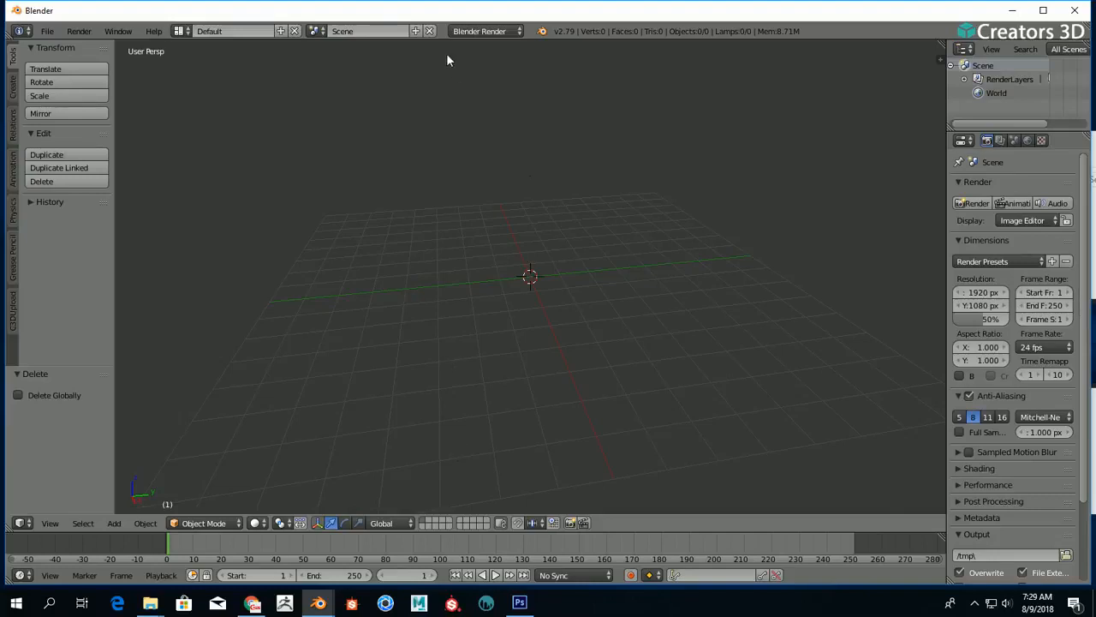
- Switch the render engine to Cycles Render
click(489, 32)
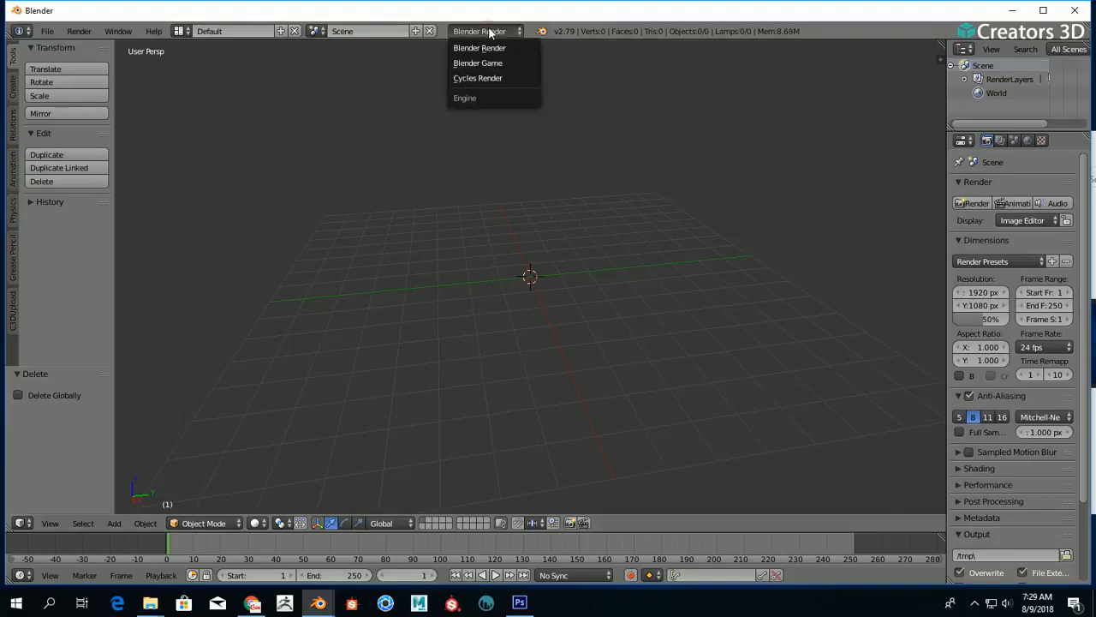
click(490, 76)
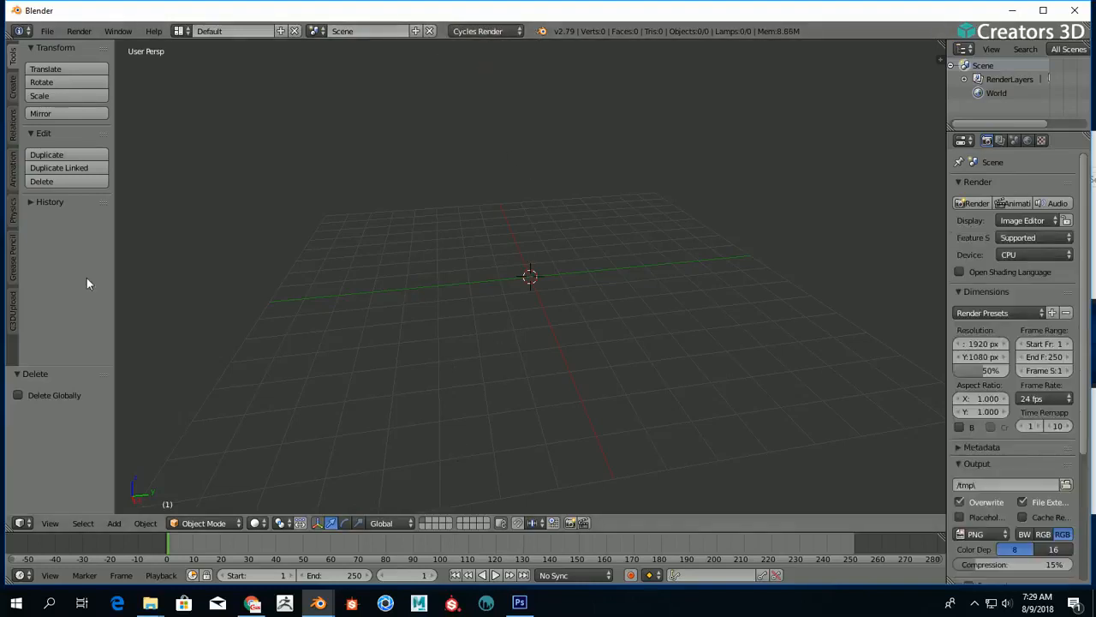
click(49, 32)
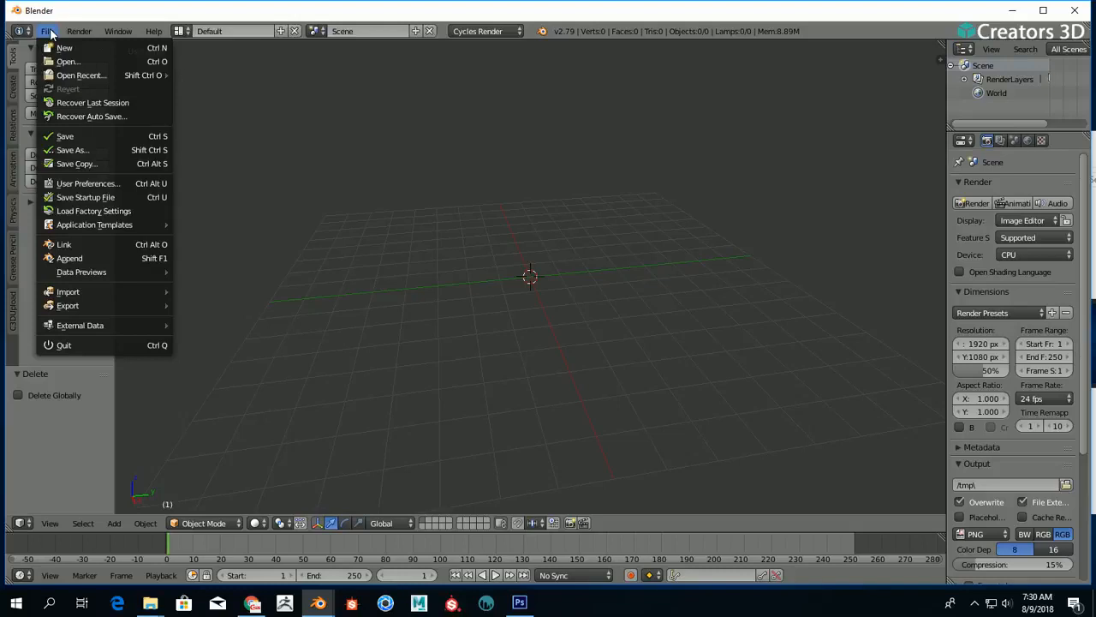
click(51, 35)
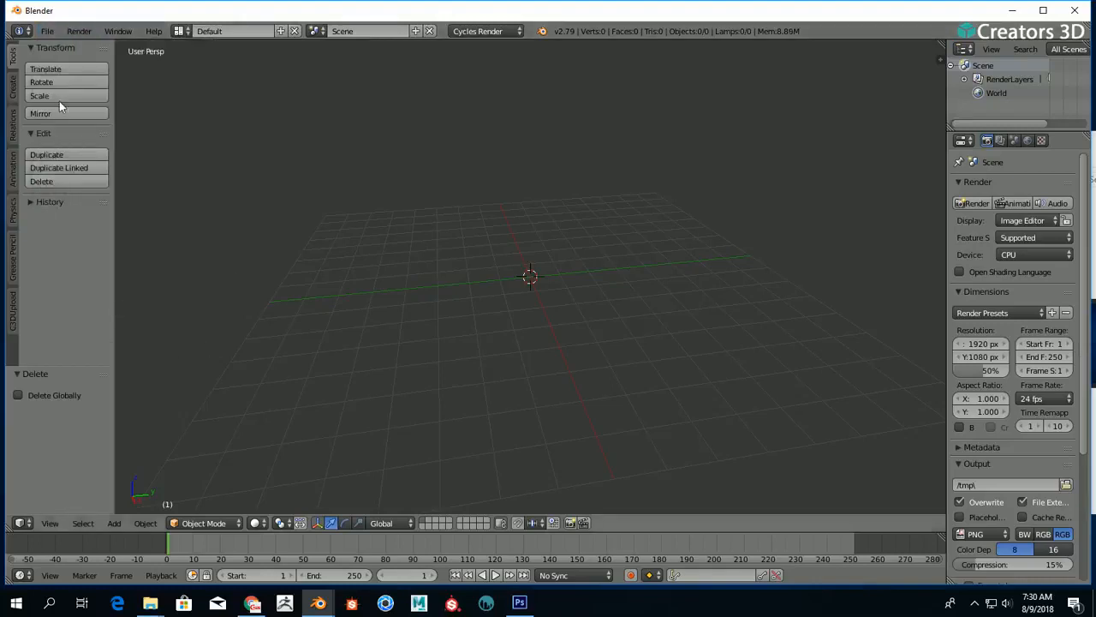
- Import the FBX file t_TCIN#.fbx from the desktop folder Creators Problems\Problems\t_TCIN#
click(51, 34)
mouse_move(68, 293)
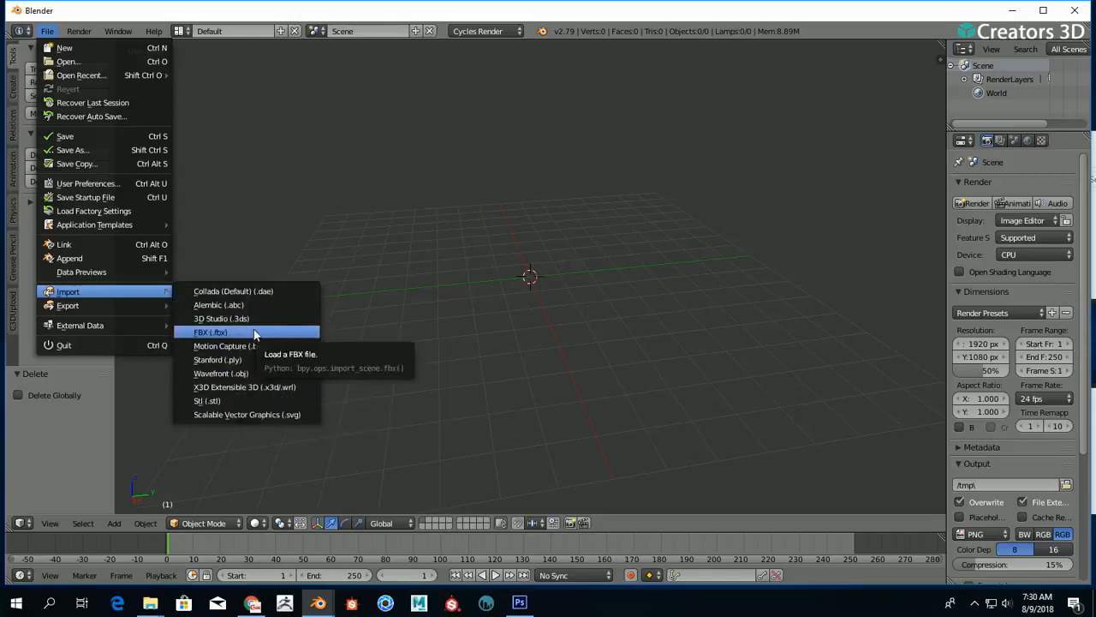
click(46, 33)
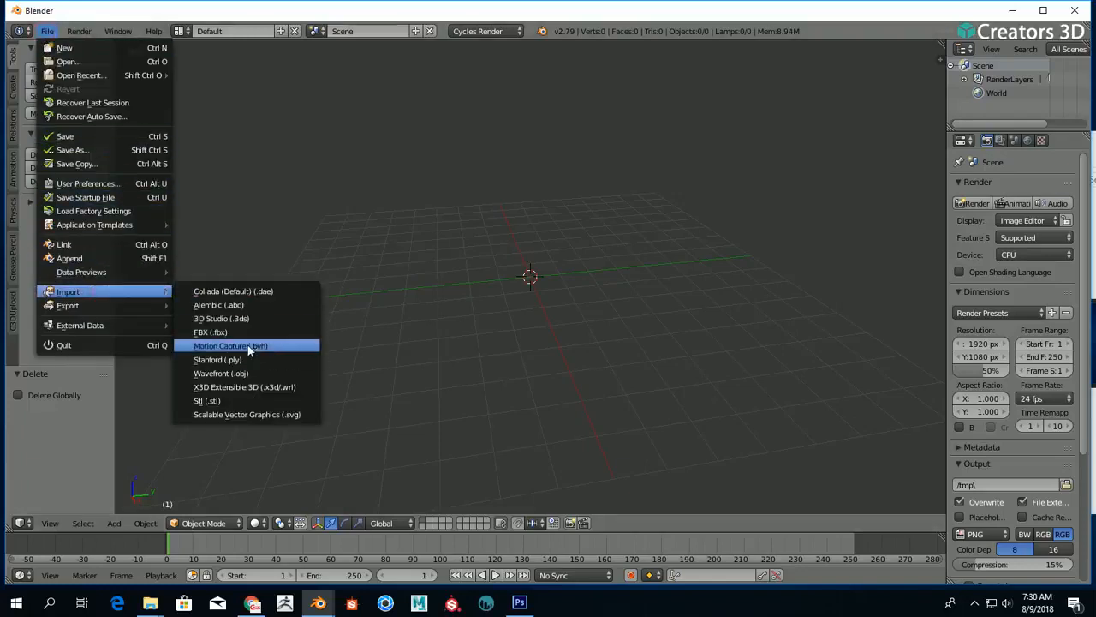
click(248, 333)
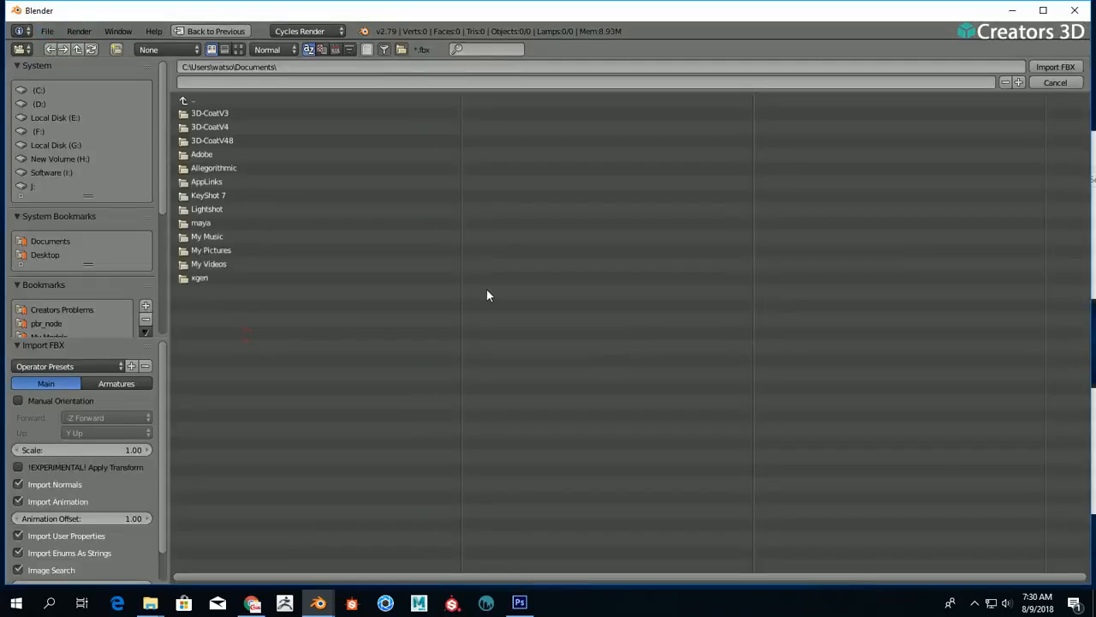
click(39, 103)
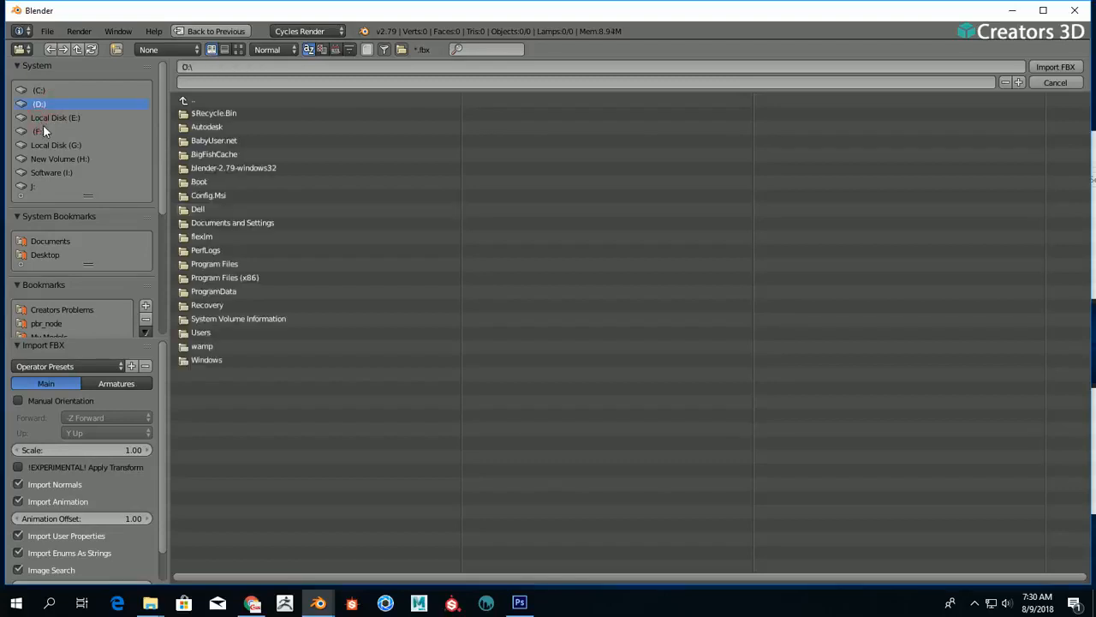
click(47, 255)
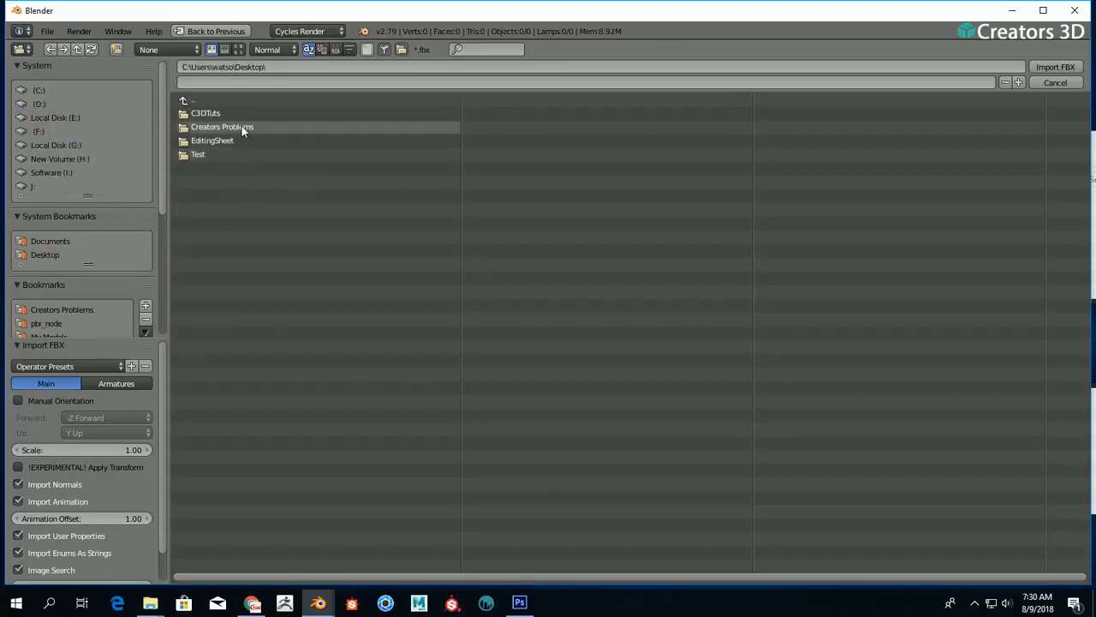
click(241, 127)
click(239, 184)
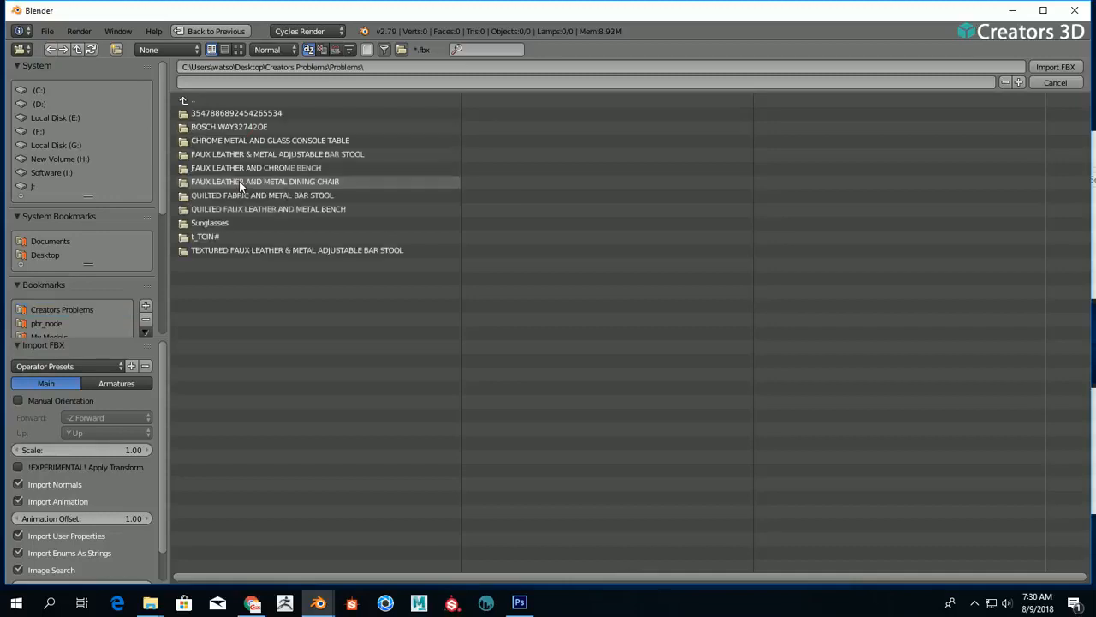
click(239, 236)
click(237, 128)
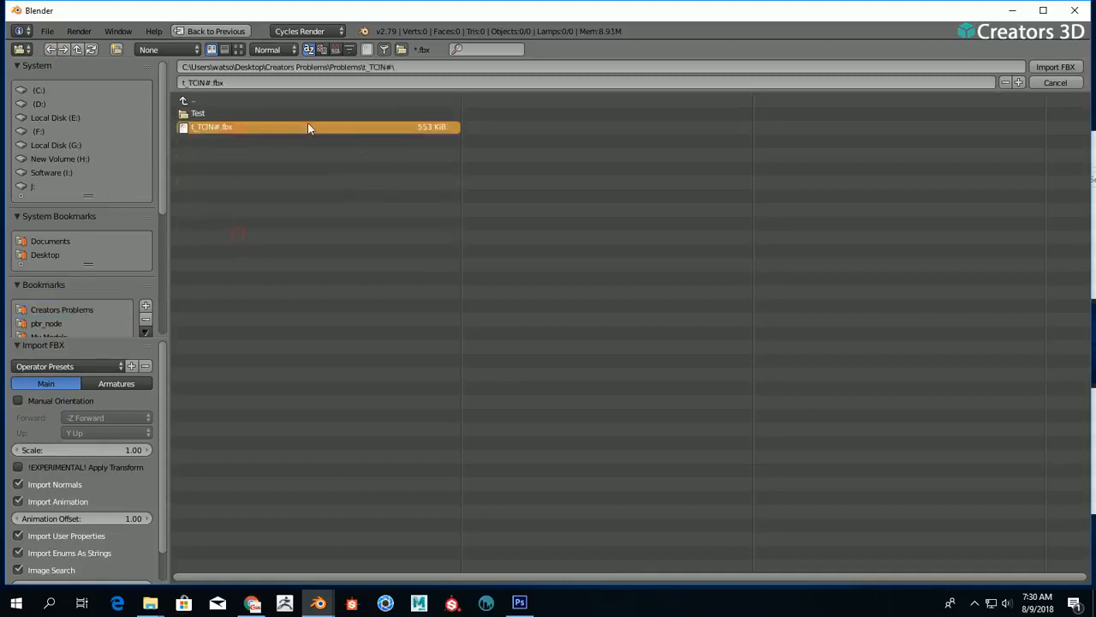
click(1055, 66)
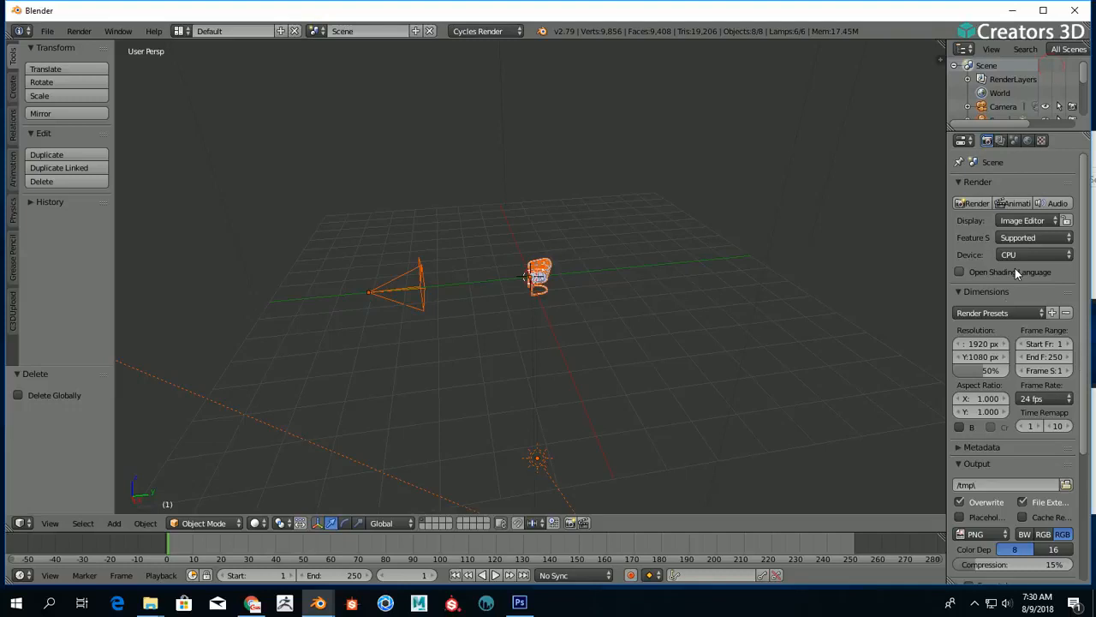
- Delete the imported camera and the sun lamp whose dashed line crosses the grid in front of it
middle_drag(606, 248, 630, 254)
scroll(630, 254, up, 4)
scroll(631, 253, up, 5)
scroll(638, 257, down, 3)
middle_drag(740, 268, 574, 274)
scroll(573, 274, down, 6)
right_click(403, 258)
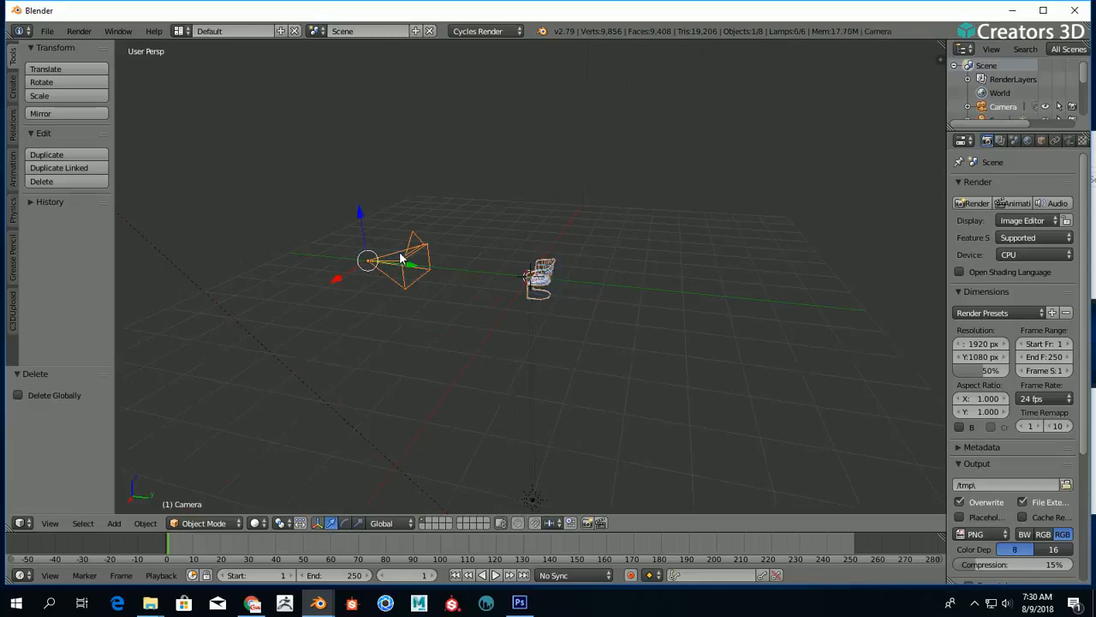
key(x)
click(400, 252)
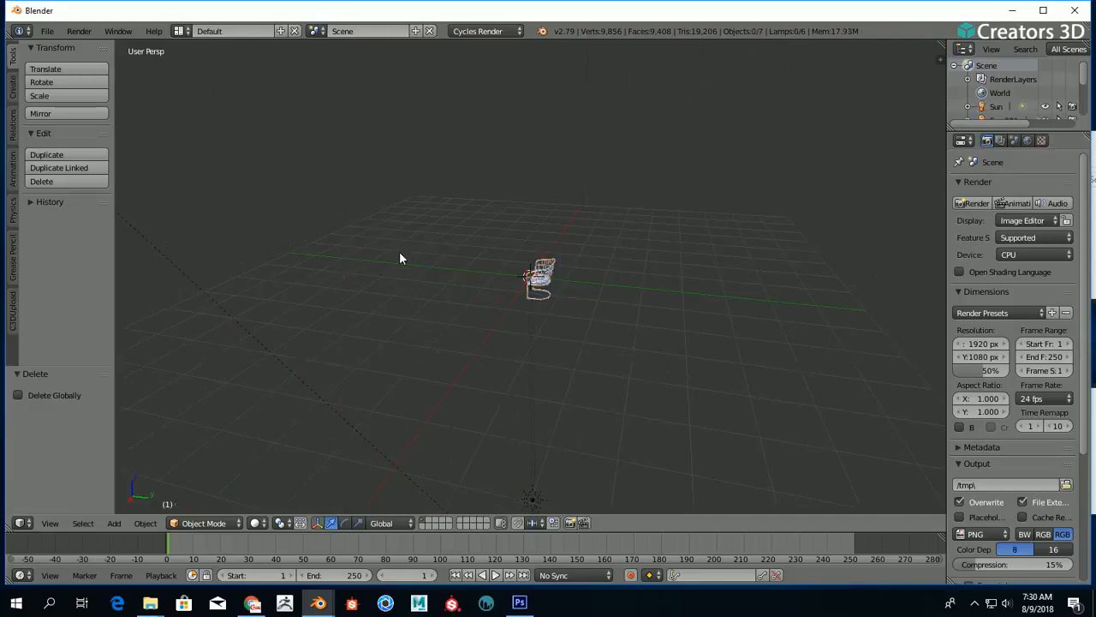
right_click(334, 401)
key(x)
click(339, 390)
- Enlarge the outliner and delete all remaining sun lamps, keeping only polySurface1
right_click(527, 402)
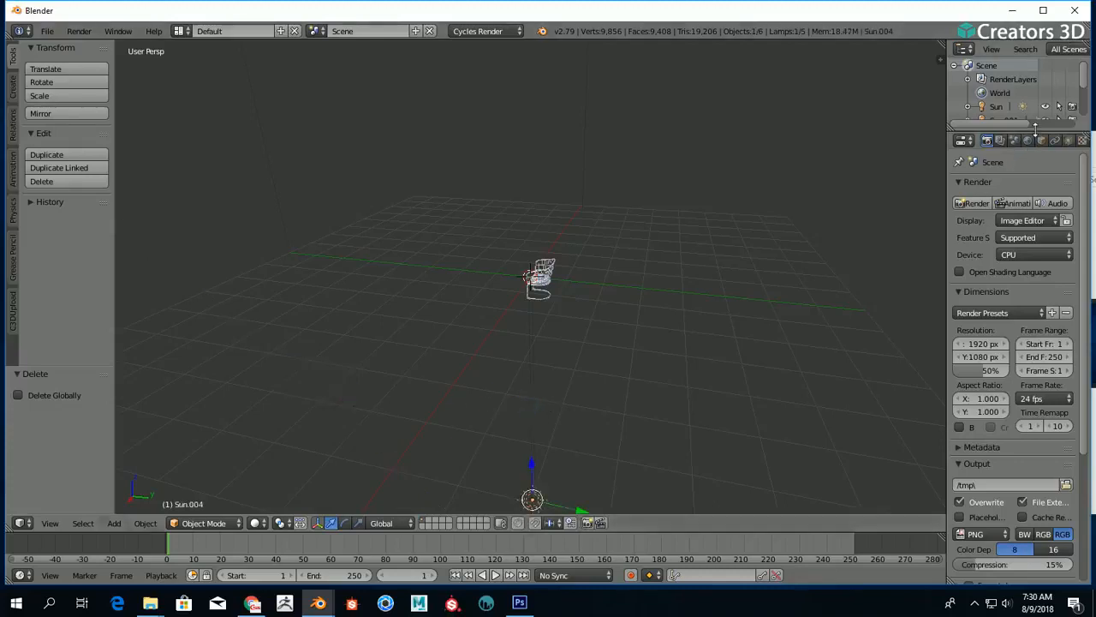
drag(1035, 126, 1038, 308)
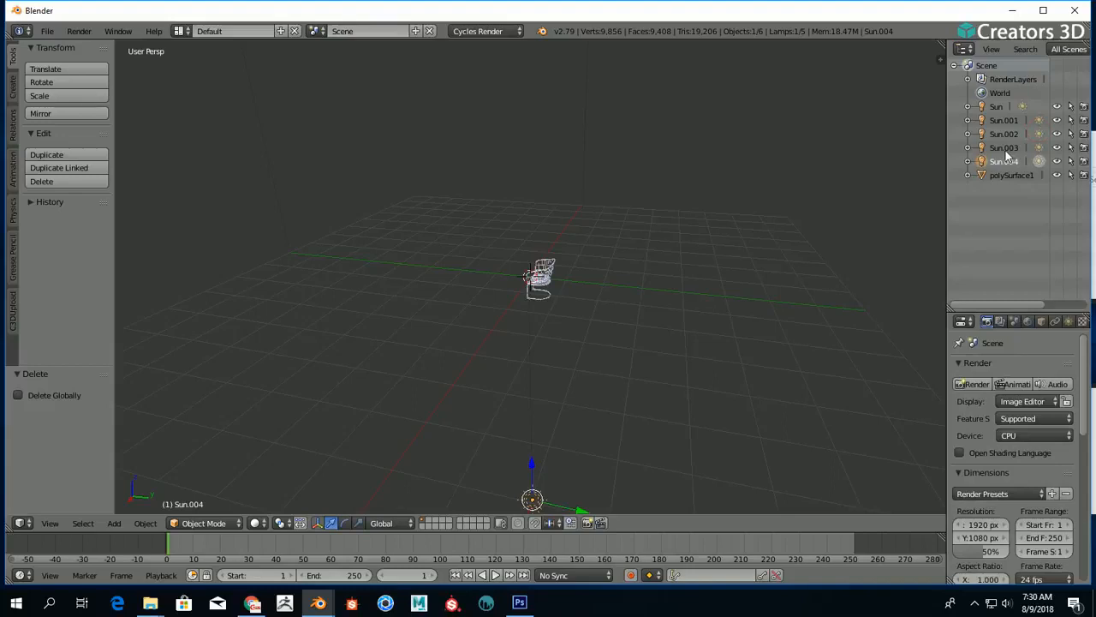
shift+click(1006, 151)
shift+click(1008, 133)
shift+click(1005, 119)
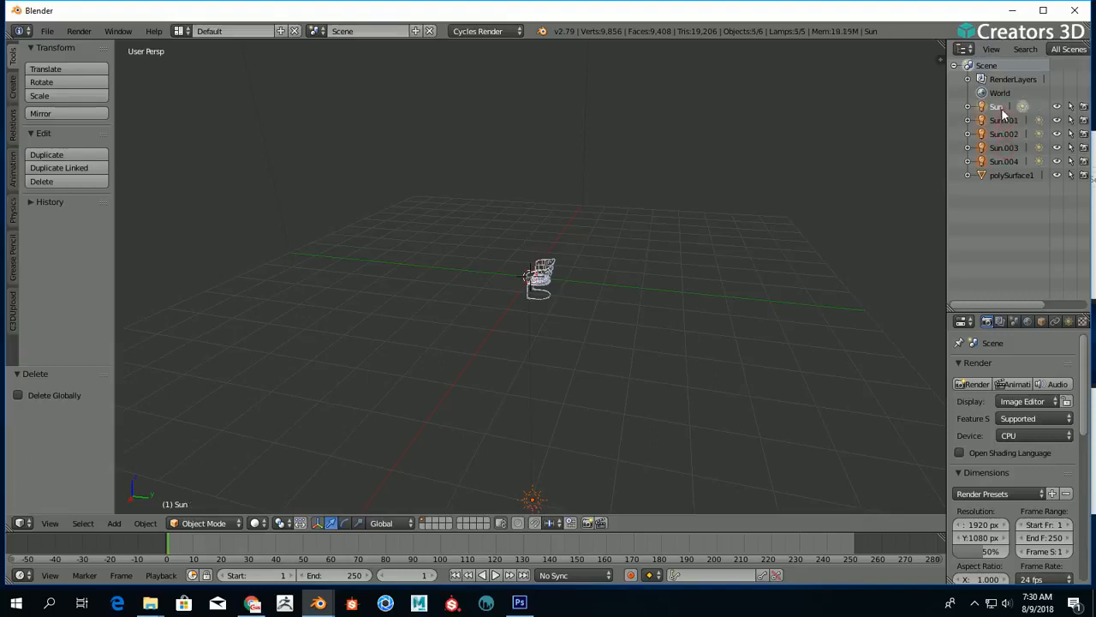
right_click(998, 106)
click(963, 156)
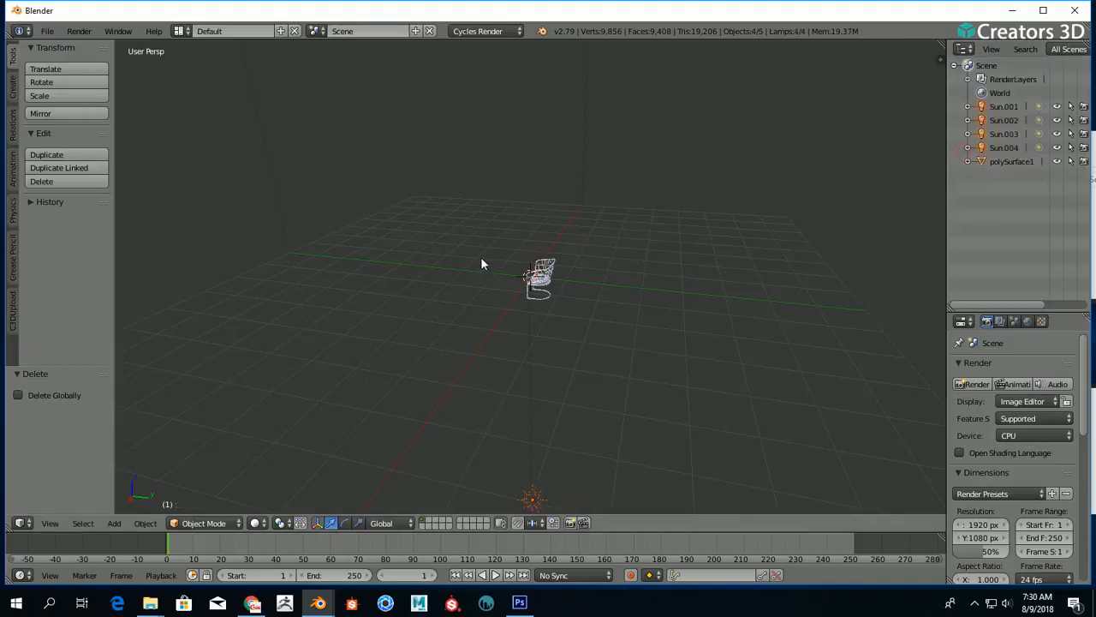
right_click(1009, 133)
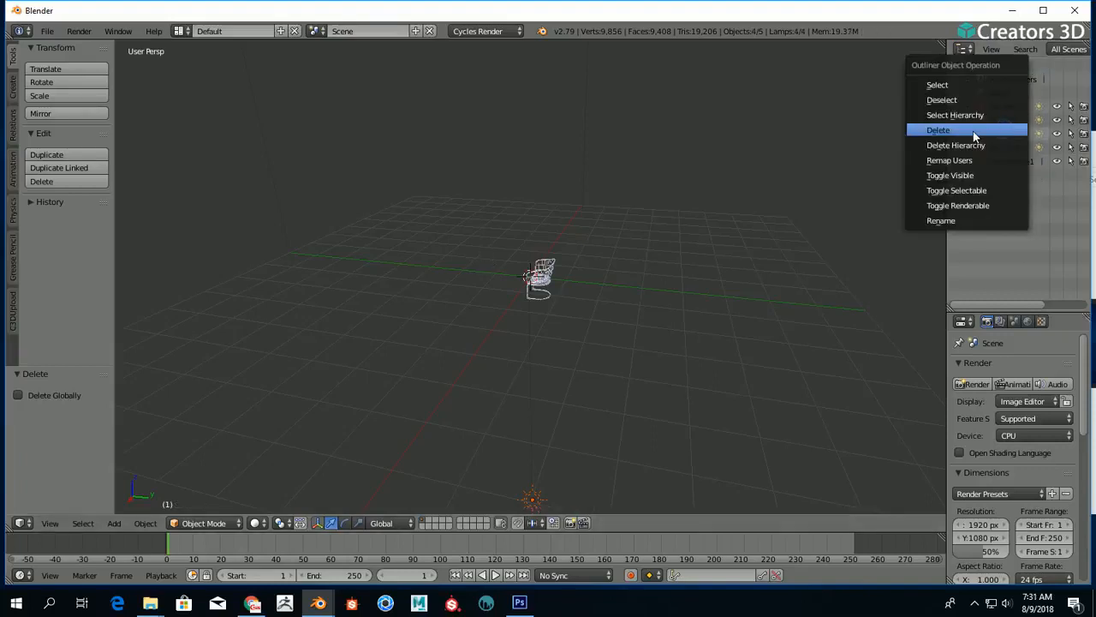
click(973, 131)
right_click(994, 117)
click(994, 117)
right_click(994, 117)
click(995, 117)
right_click(994, 106)
click(994, 106)
- Move the chair up along Z by about 0.526 so its base stands at grid level
middle_drag(228, 257, 368, 262)
scroll(480, 261, up, 7)
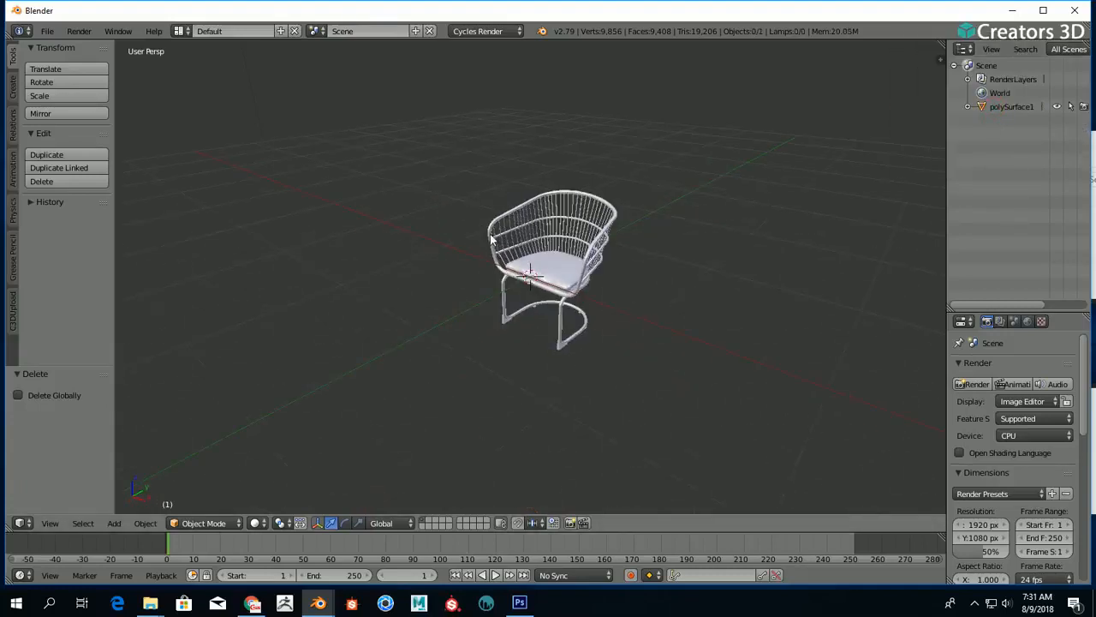
right_click(551, 259)
scroll(552, 261, up, 5)
scroll(535, 271, down, 5)
middle_drag(537, 294, 505, 260)
drag(502, 238, 504, 162)
mouse_move(630, 246)
middle_down()
mouse_move(563, 235)
mouse_move(590, 211)
mouse_move(756, 239)
mouse_move(797, 291)
mouse_move(621, 248)
mouse_move(634, 243)
middle_up()
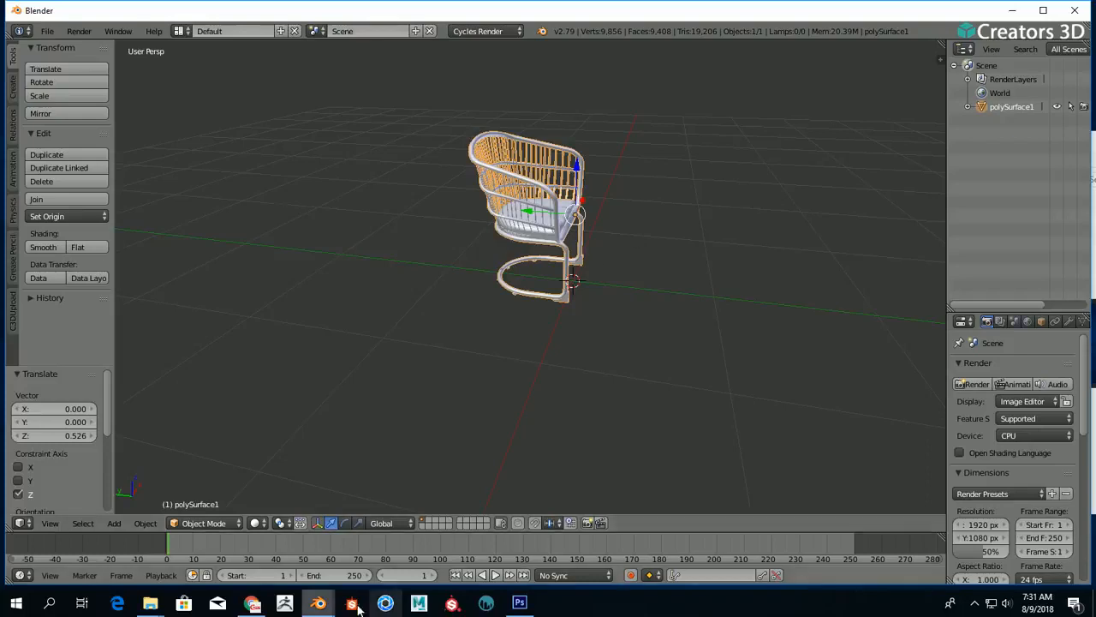
click(253, 602)
click(254, 603)
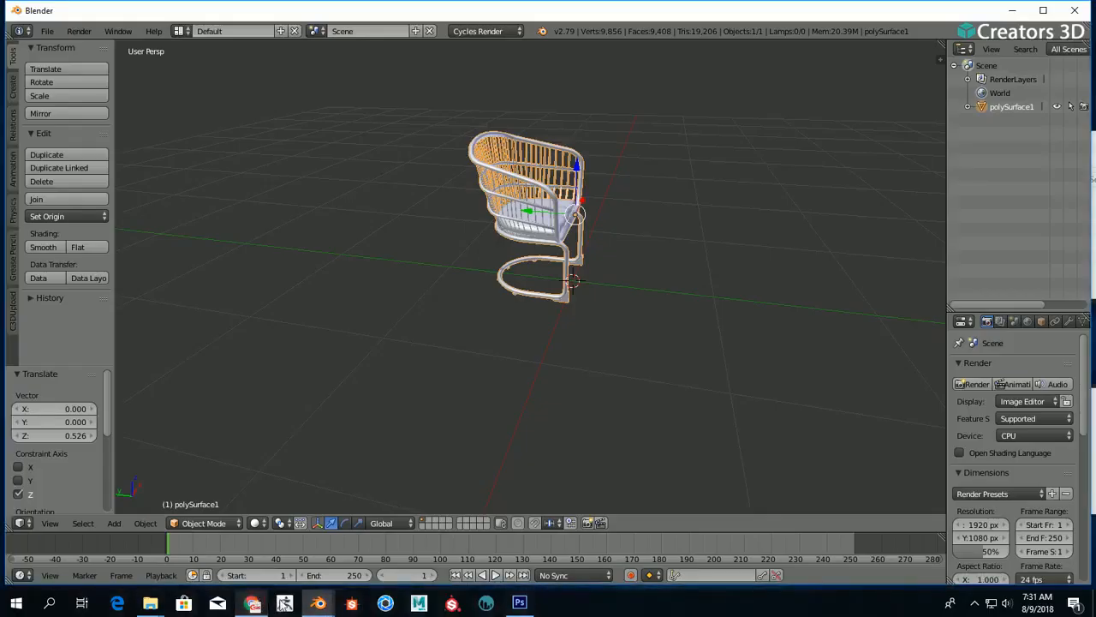
mouse_move(154, 606)
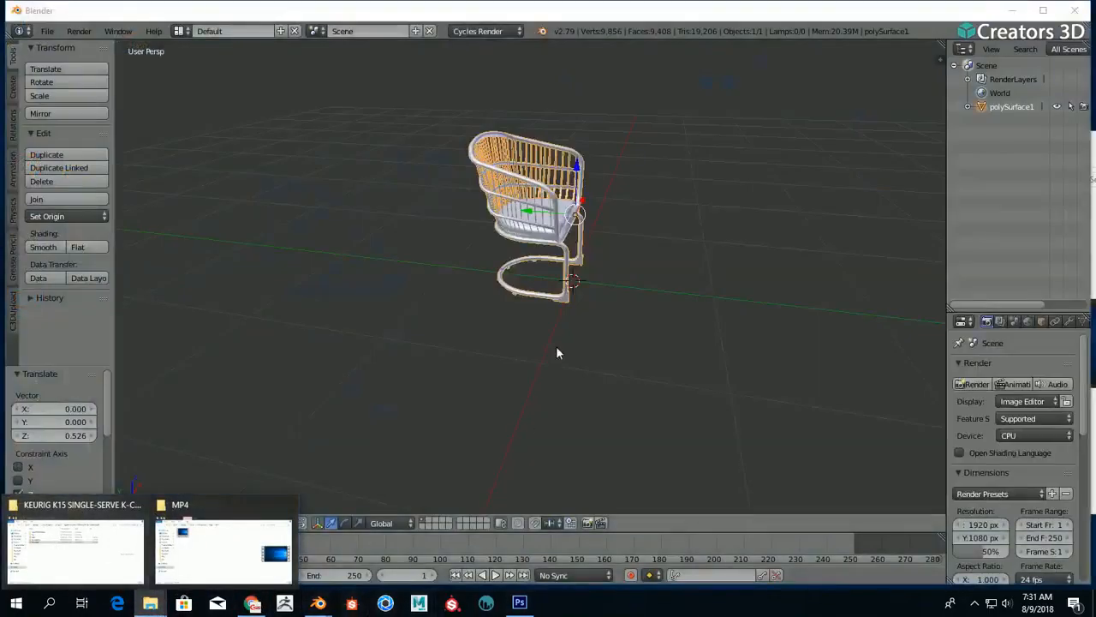
middle_drag(556, 352, 403, 257)
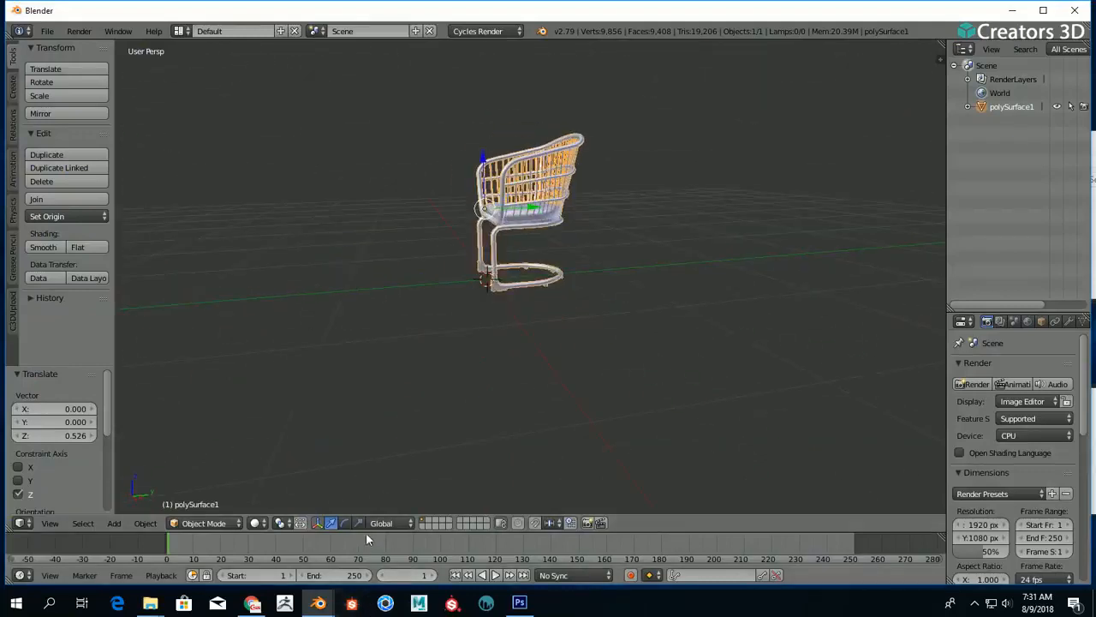
- Make the timeline area taller and set the 3D viewport shading to Material
mouse_move(366, 531)
mouse_down()
mouse_move(366, 358)
mouse_move(366, 374)
mouse_up()
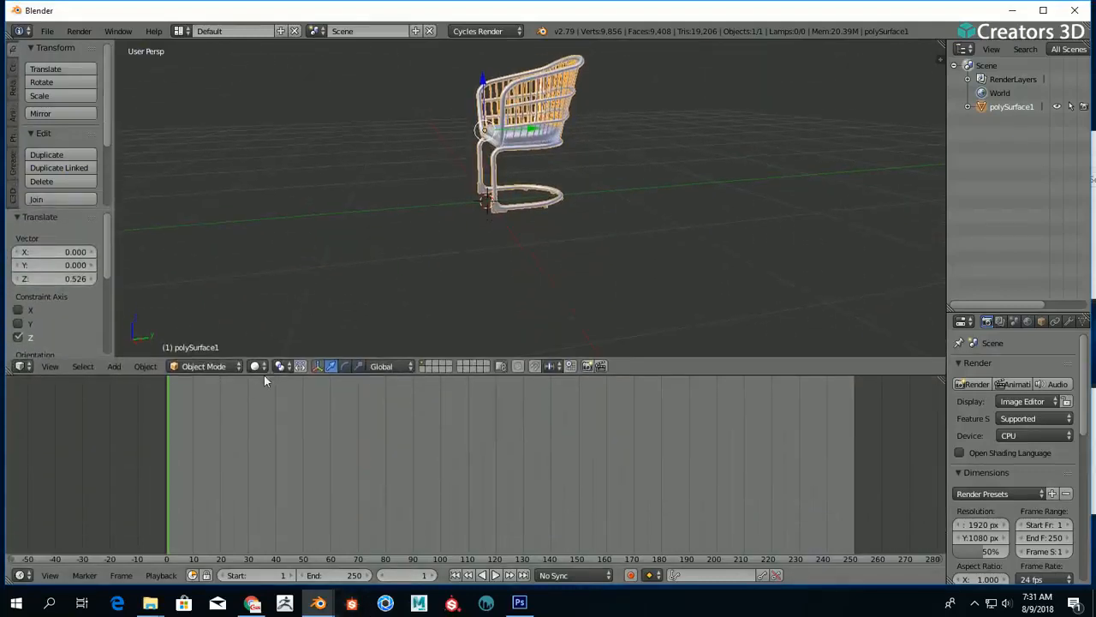
click(257, 366)
click(288, 291)
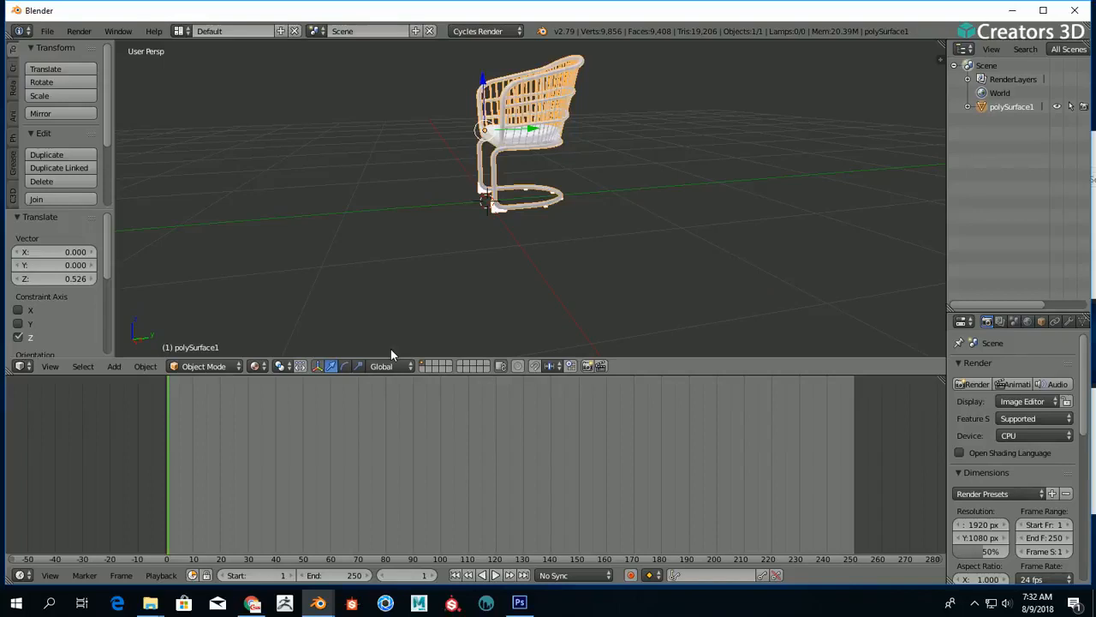
- Turn the timeline area into a Node Editor for the chair's phong1 material
click(20, 575)
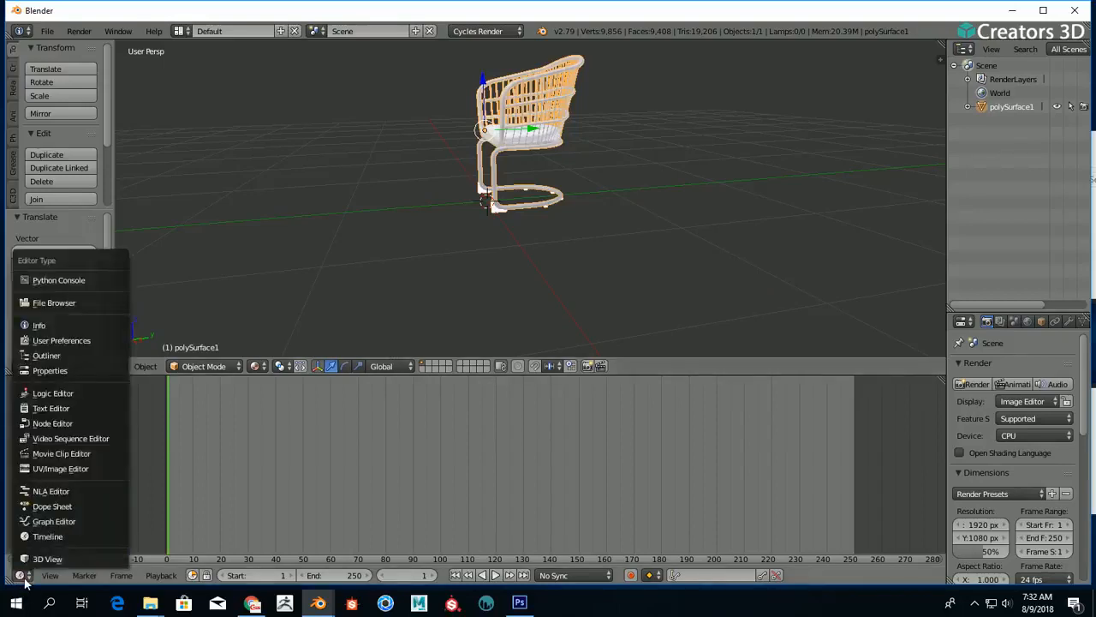
click(108, 423)
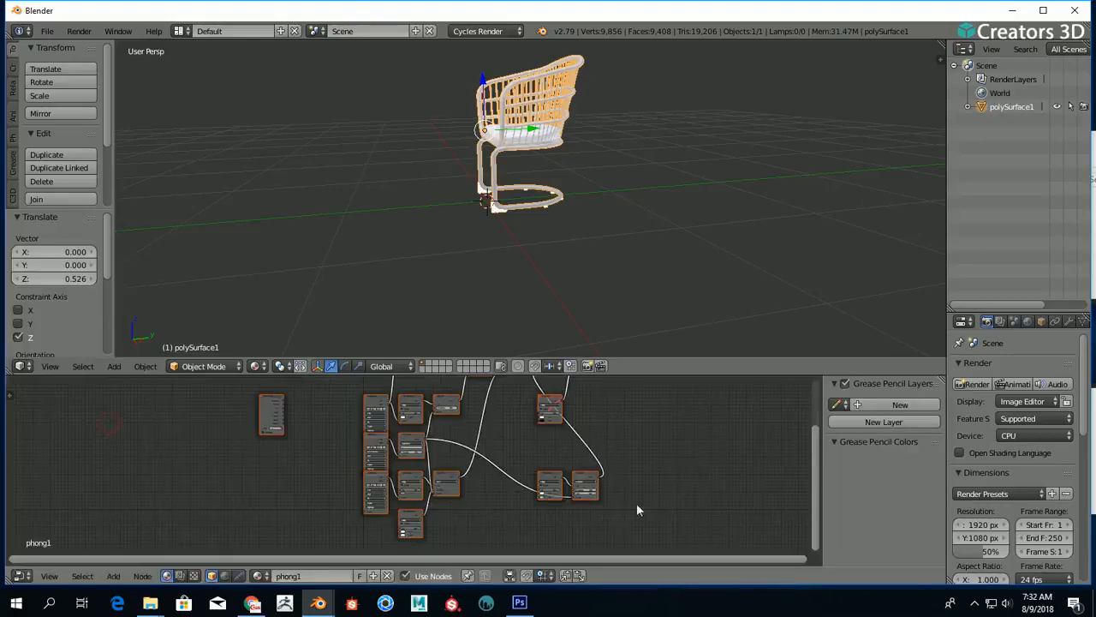
key(Home)
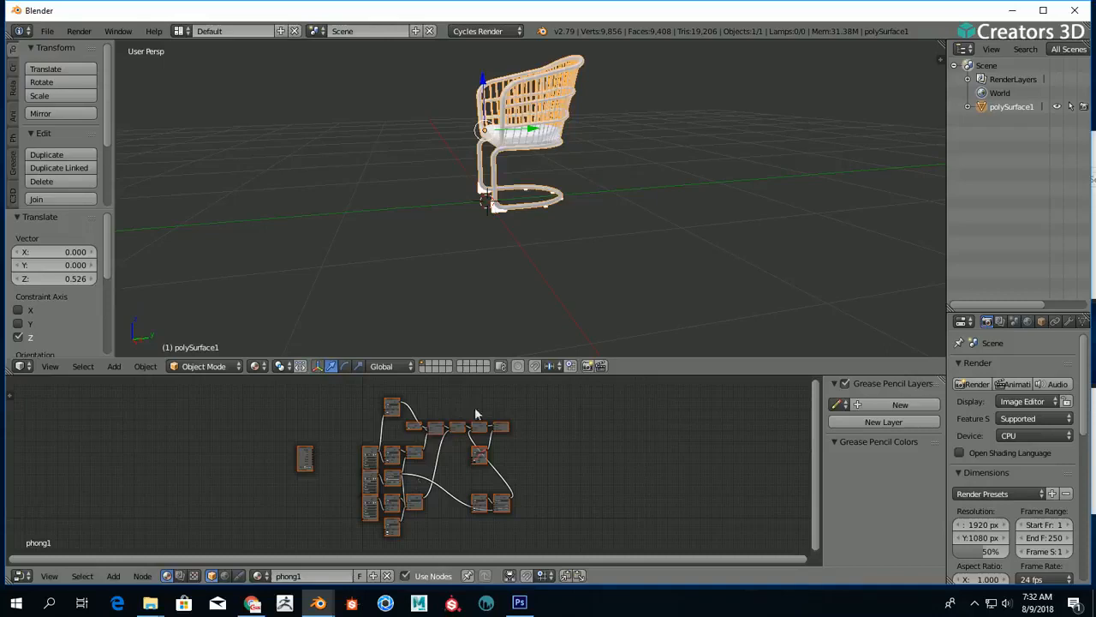
middle_drag(477, 414, 489, 415)
- Widen the outliner and properties column and show the chair's material settings
drag(944, 360, 803, 360)
click(953, 321)
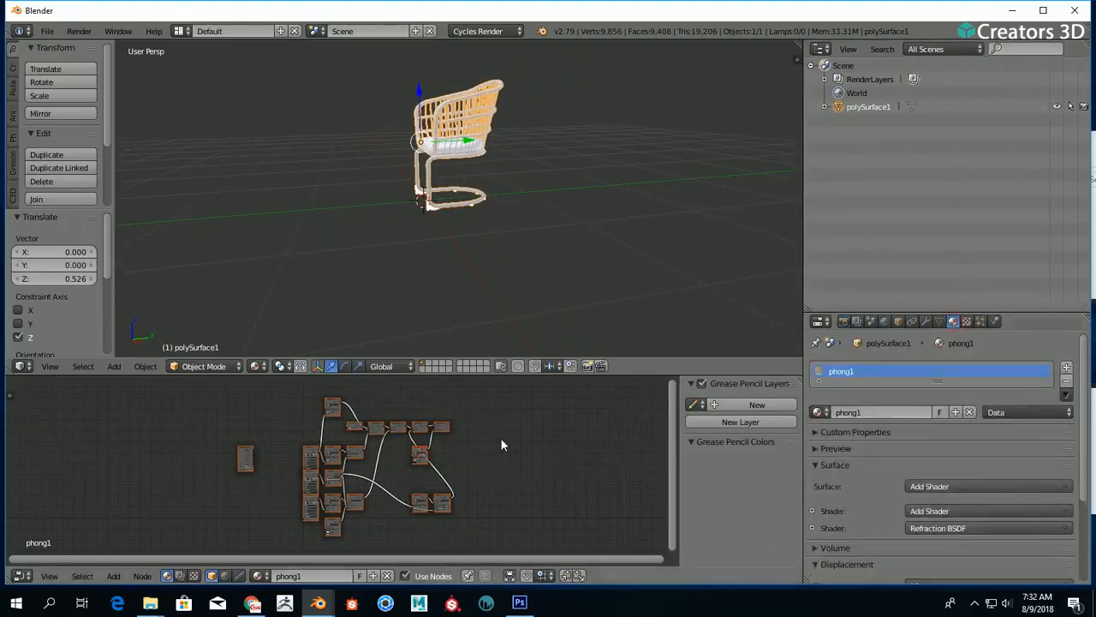
middle_drag(503, 432, 520, 427)
scroll(521, 431, up, 2)
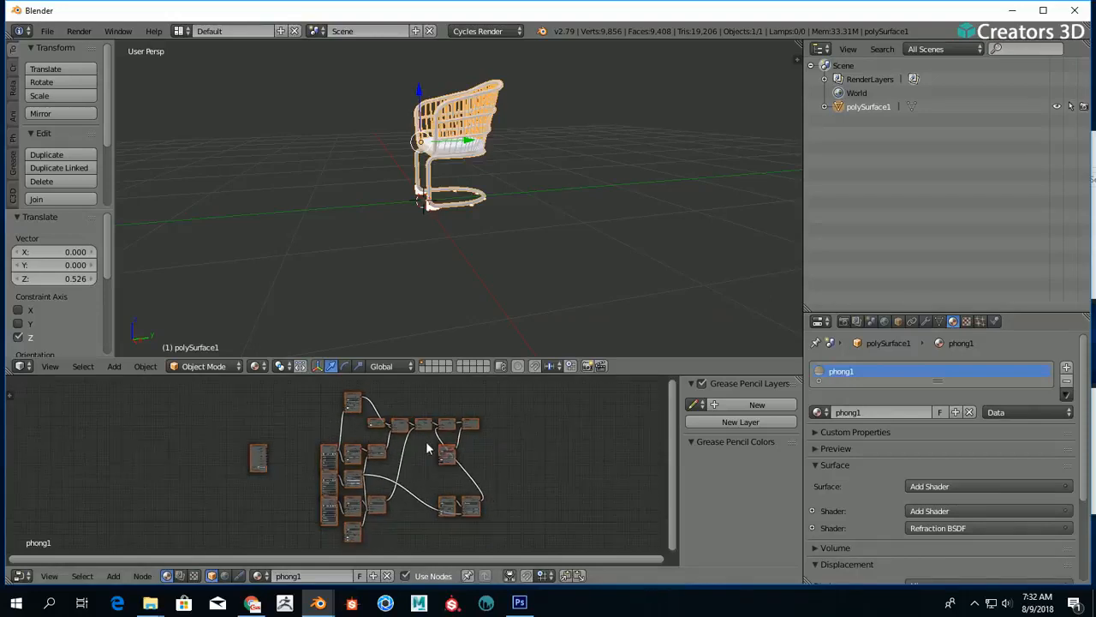
- Delete all existing nodes from the chair's phong1 material
key(x)
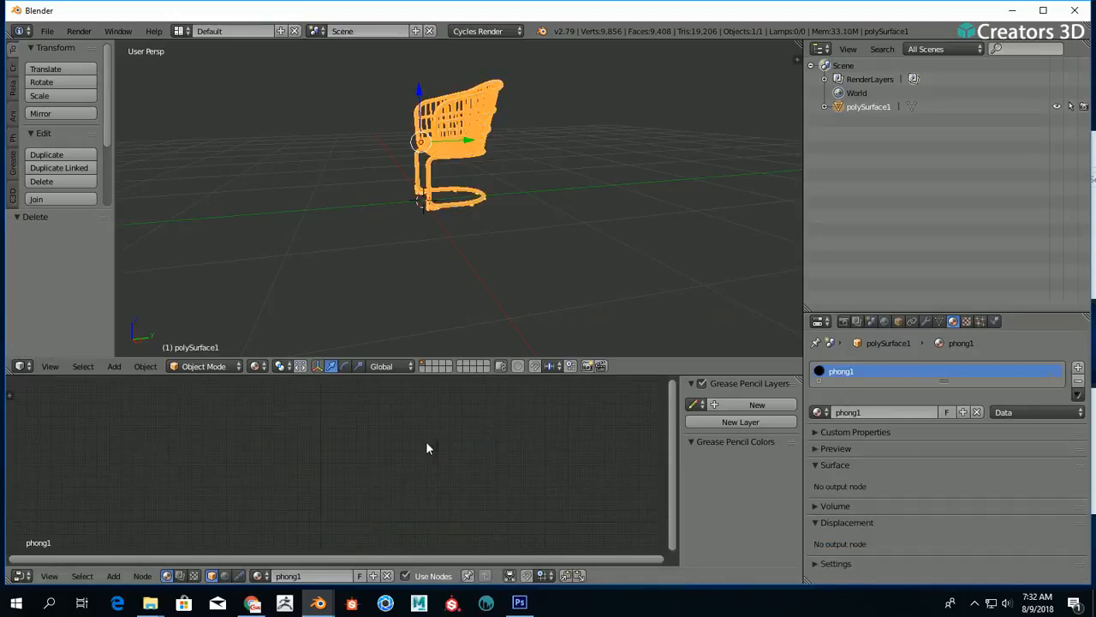
middle_drag(409, 200, 499, 212)
scroll(437, 519, up, 6)
middle_drag(434, 514, 465, 513)
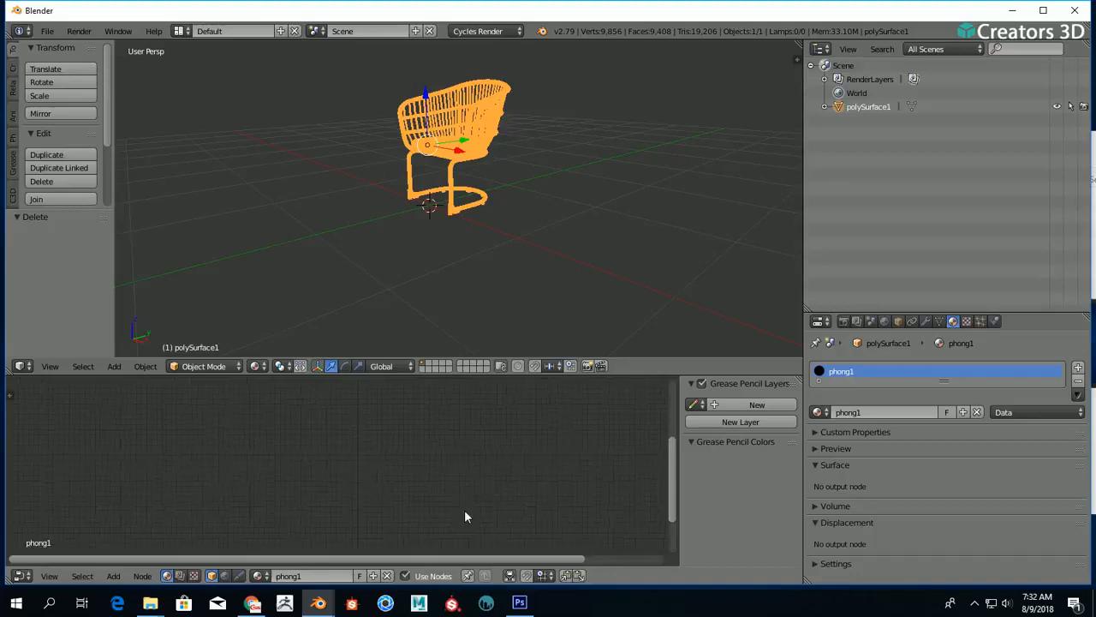
middle_drag(503, 462, 426, 459)
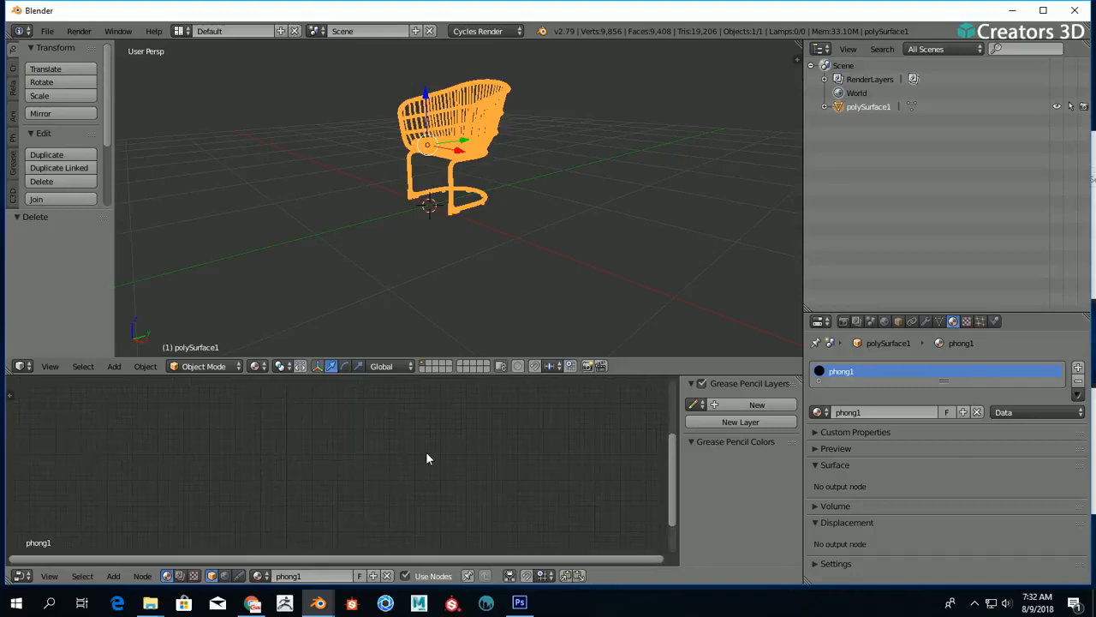
- Add a Material Output node to the empty phong1 node tree and make the Node Editor area taller
click(113, 576)
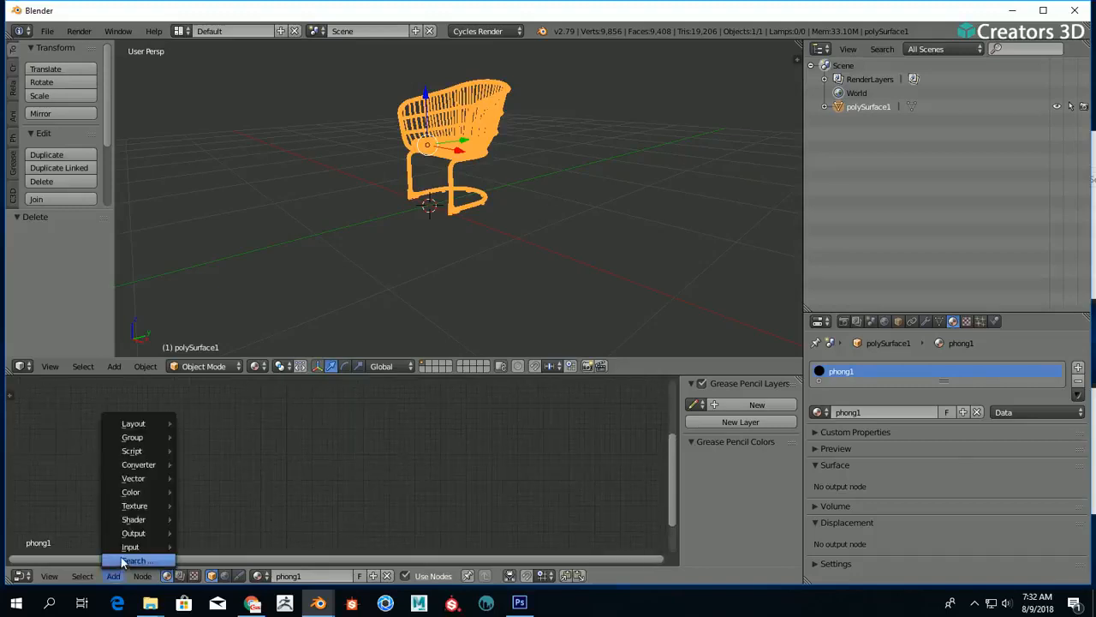
mouse_move(134, 532)
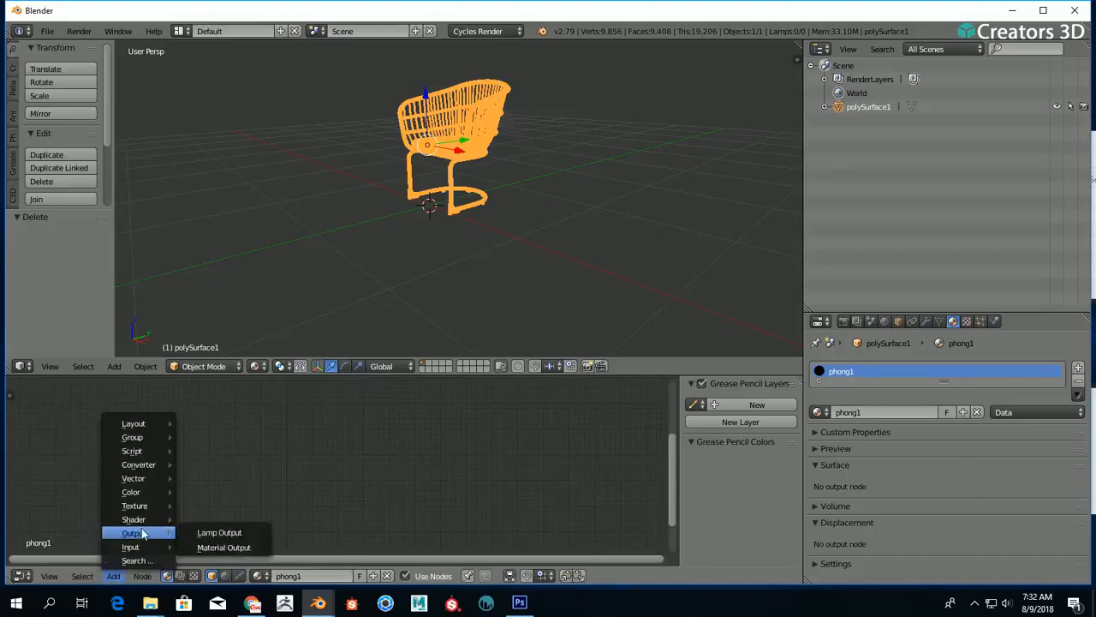
click(216, 549)
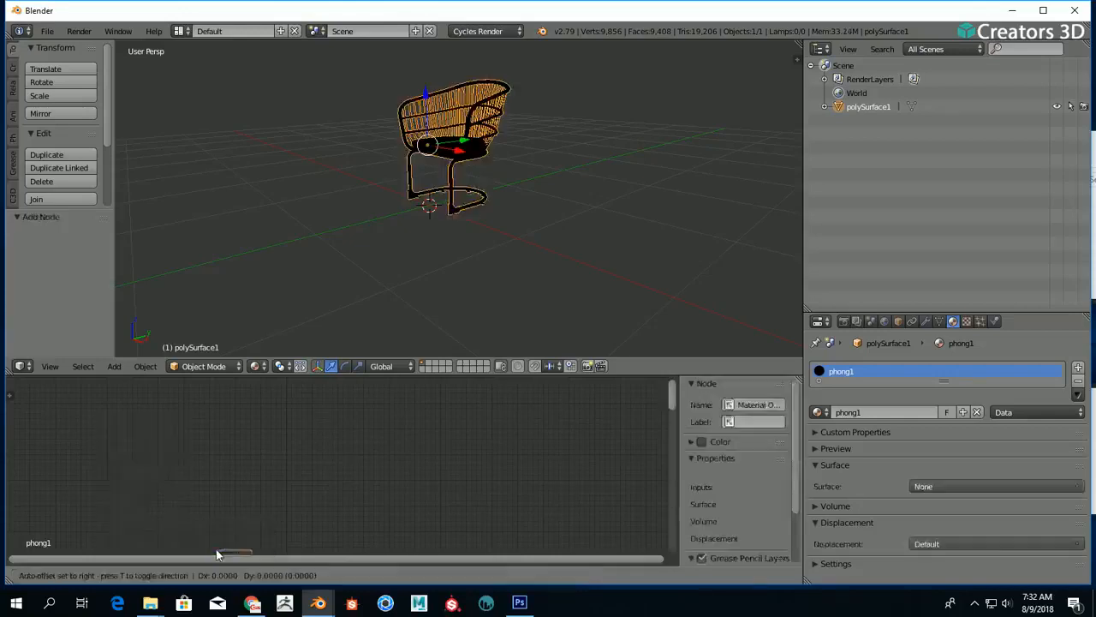
click(428, 460)
drag(450, 461, 452, 429)
scroll(453, 428, up, 2)
mouse_move(433, 426)
middle_down()
mouse_move(416, 419)
mouse_move(438, 433)
middle_up()
scroll(466, 444, down, 1)
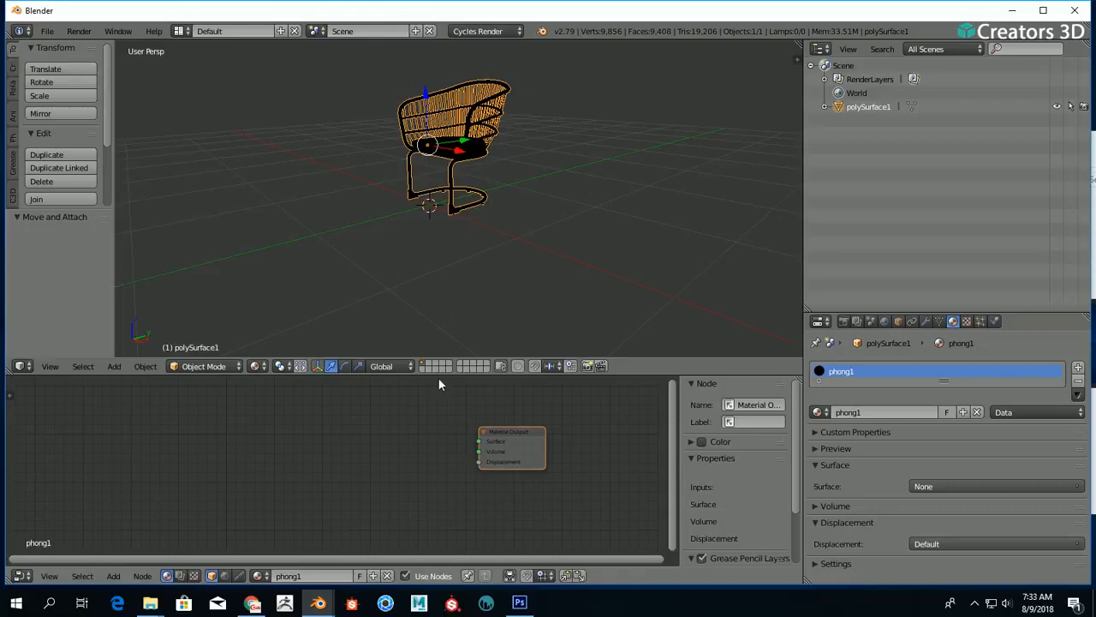
drag(438, 363, 438, 264)
middle_drag(598, 175, 552, 157)
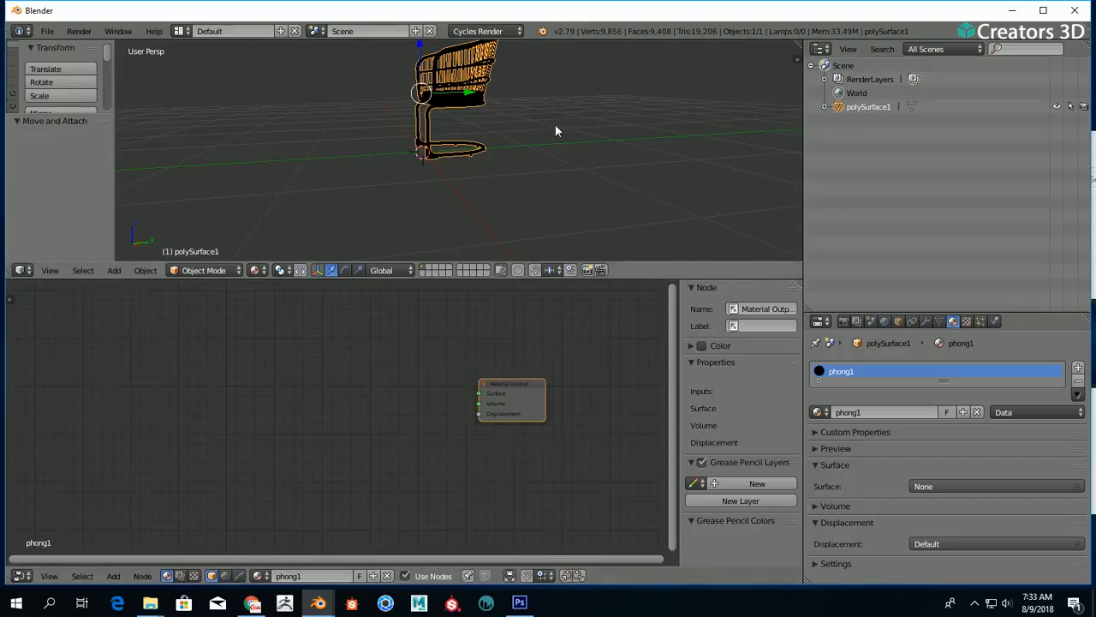
- Start linking from a library and browse to E:\BlenderFiles\glTF-Blender-Exporter-master\pbr_node
click(47, 31)
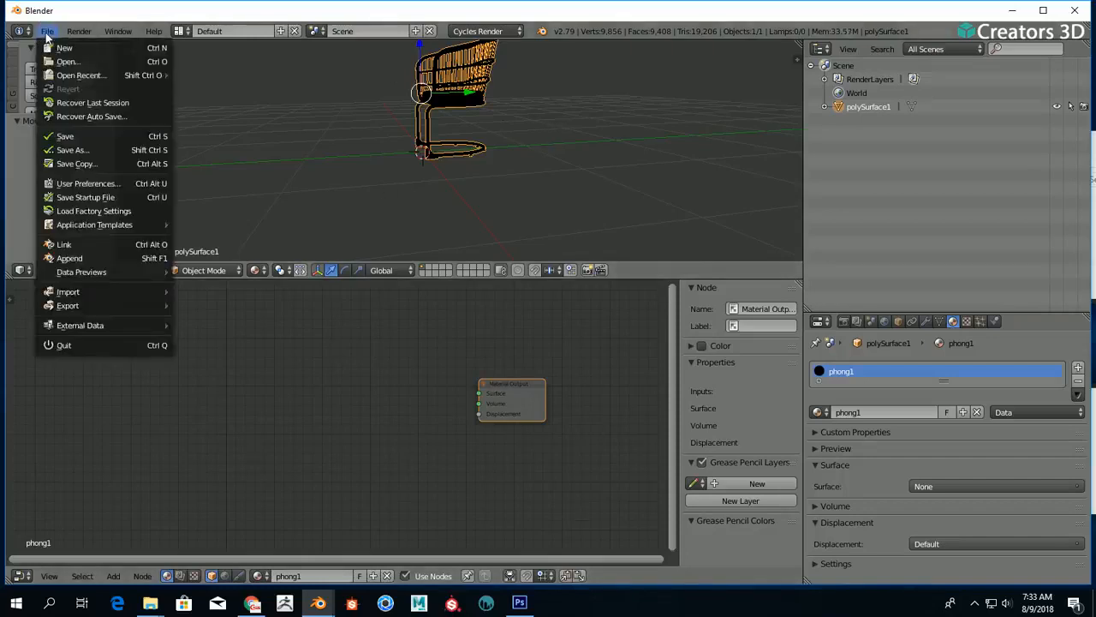
click(70, 244)
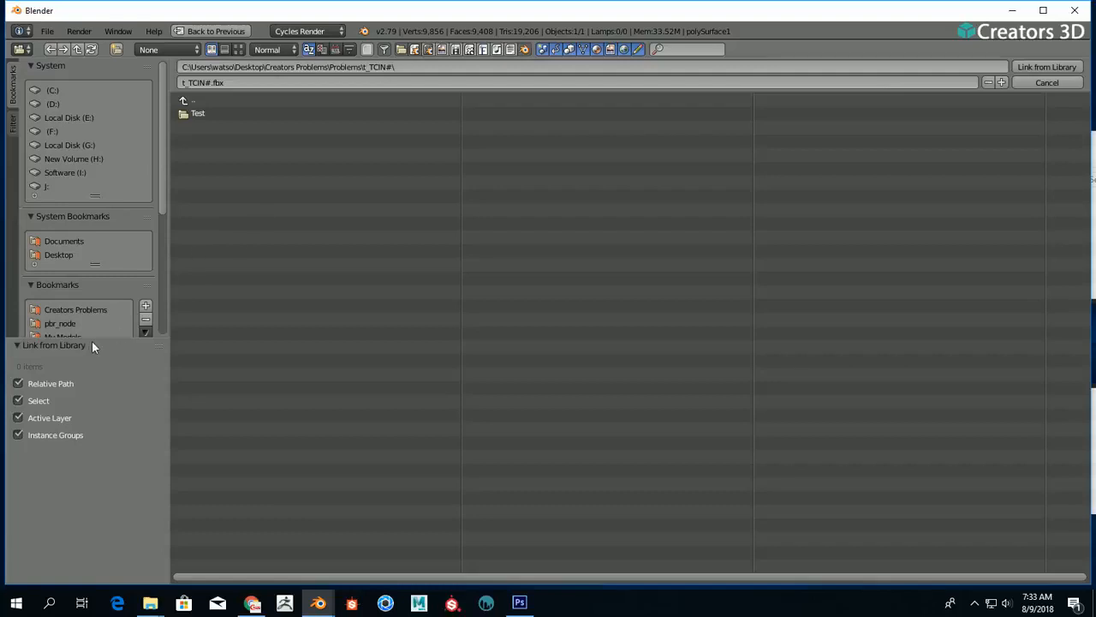
drag(91, 339, 92, 412)
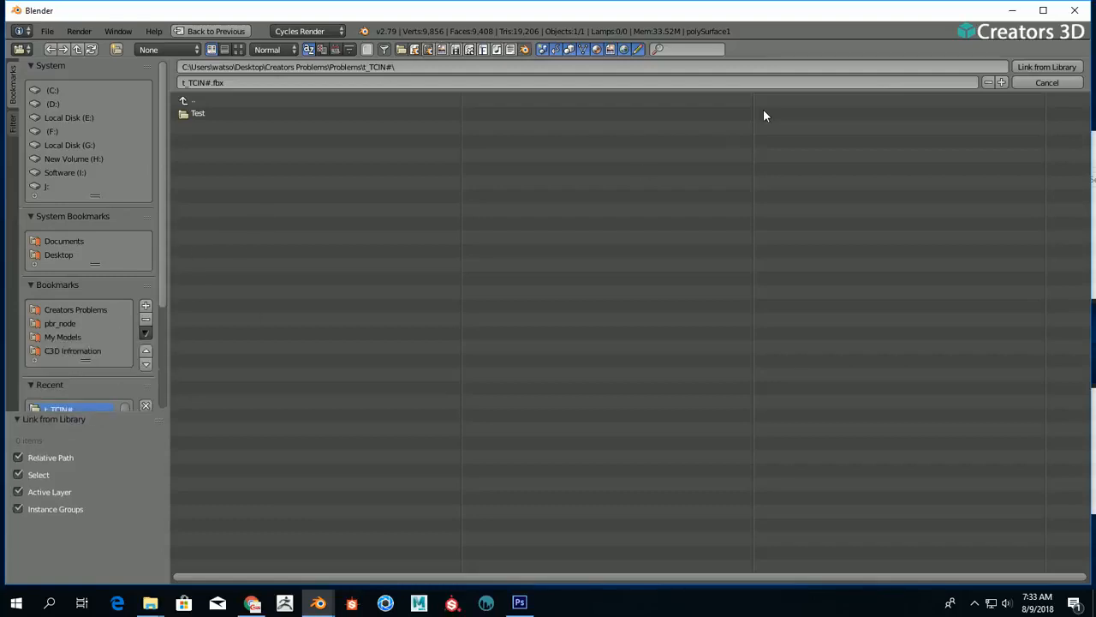
click(81, 117)
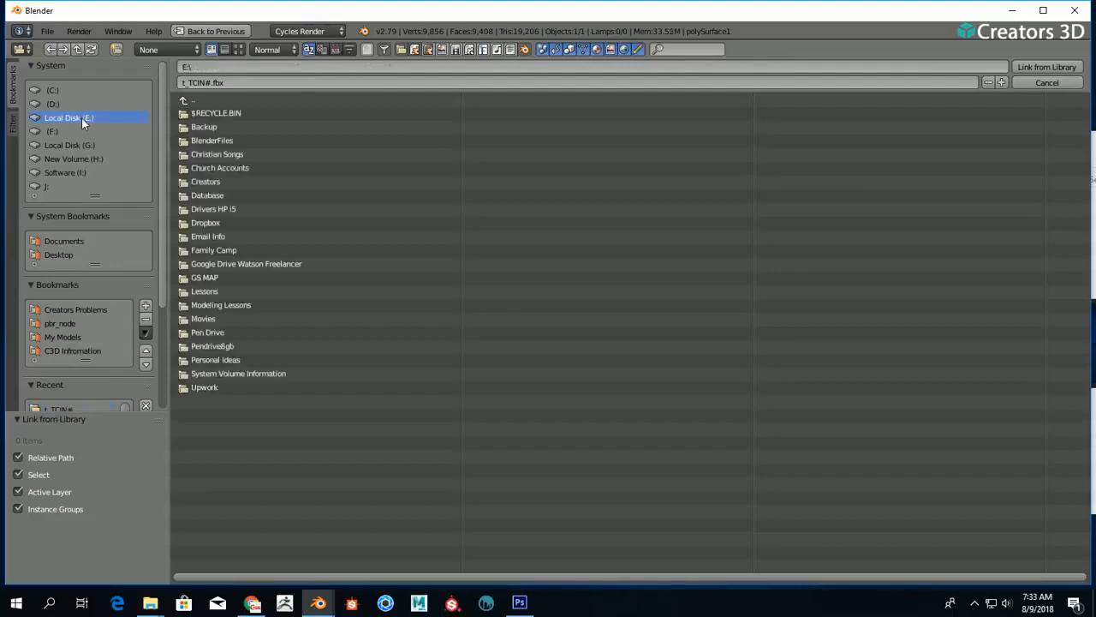
click(242, 140)
click(260, 129)
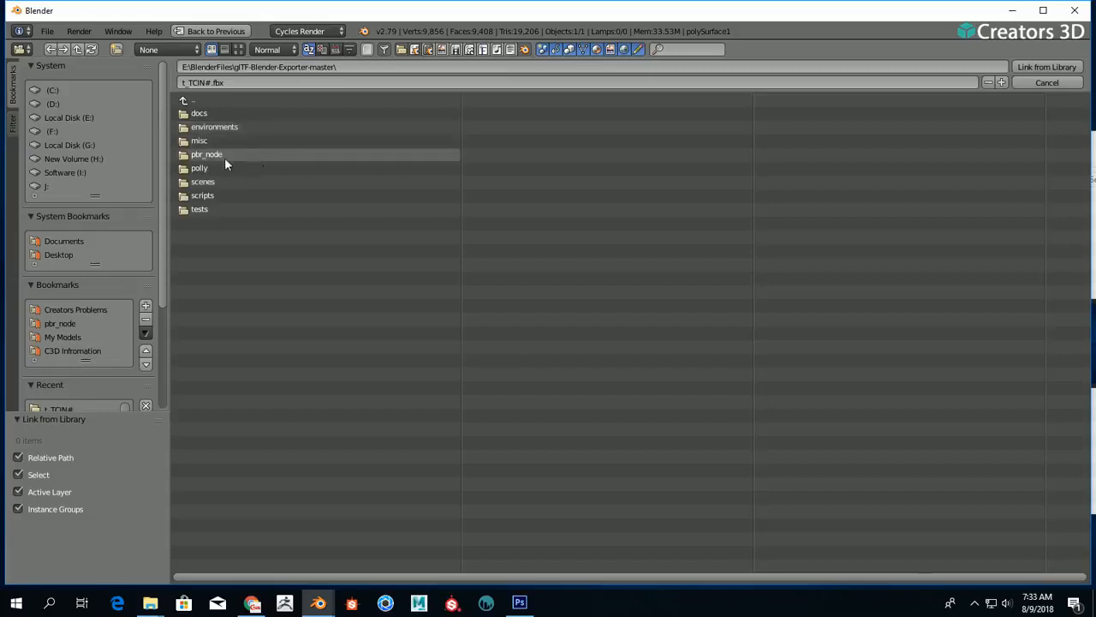
click(196, 101)
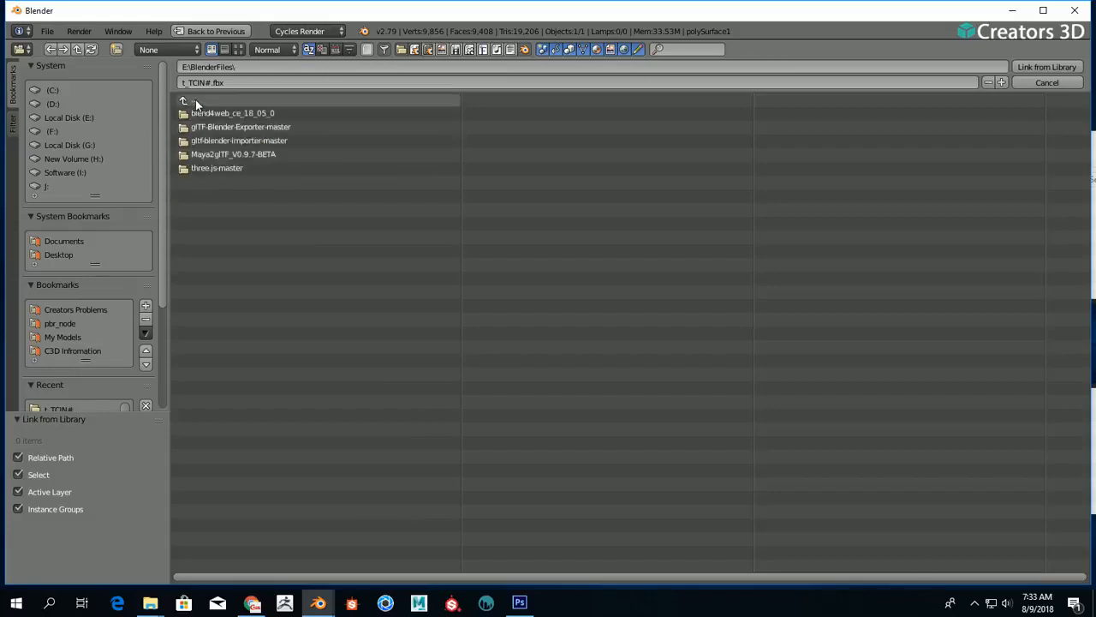
click(247, 129)
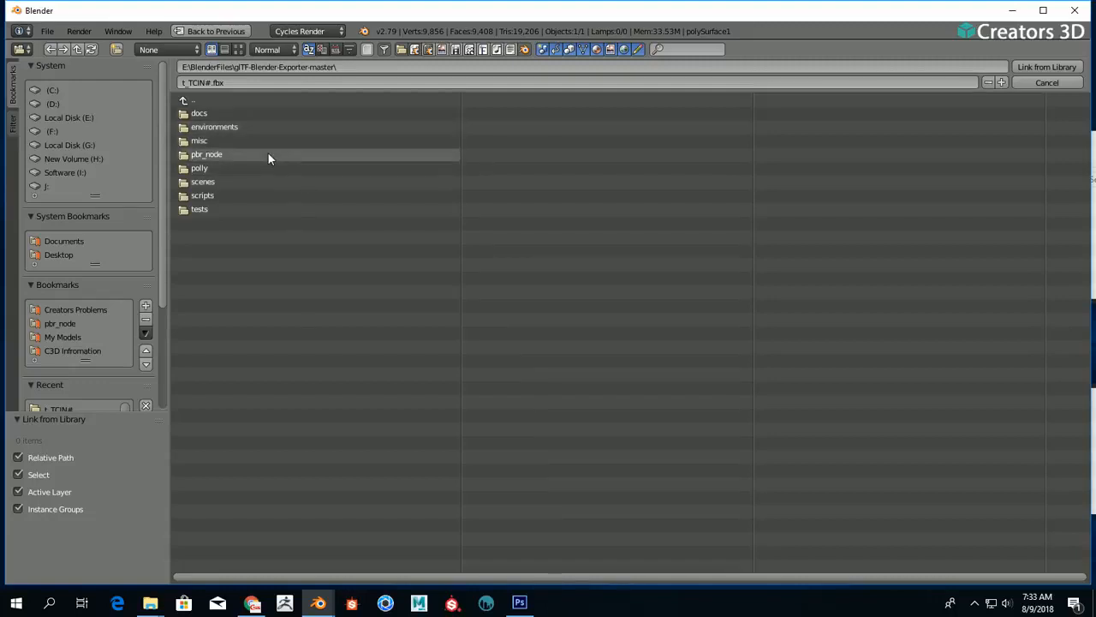
click(268, 154)
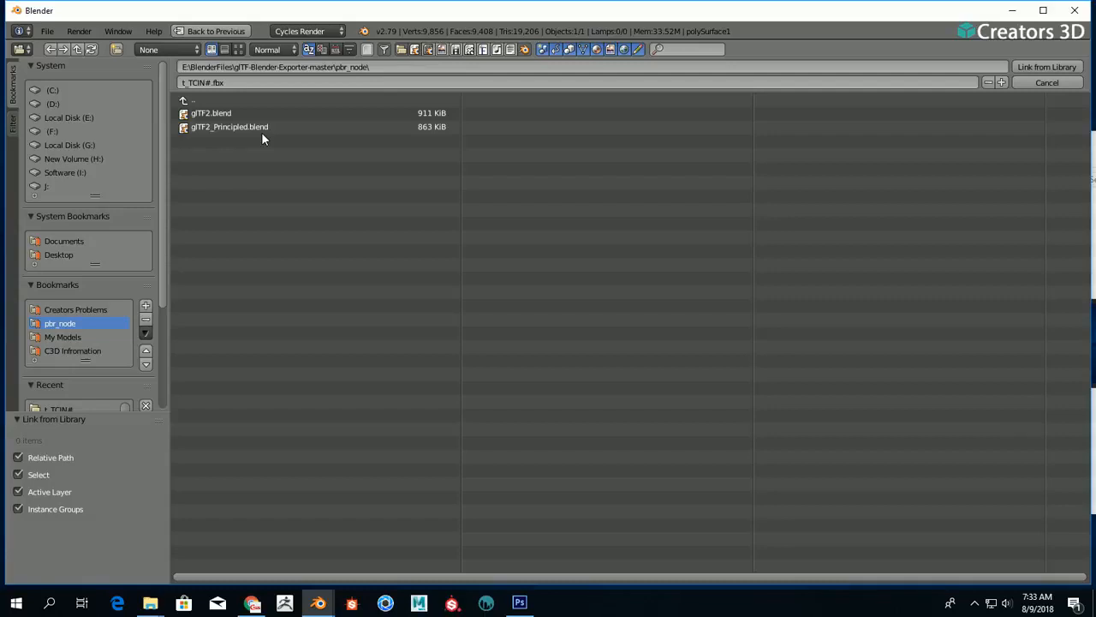
- Examine the data categories in glTF2.blend and the node trees stored in glTF2_Principled.blend
click(273, 110)
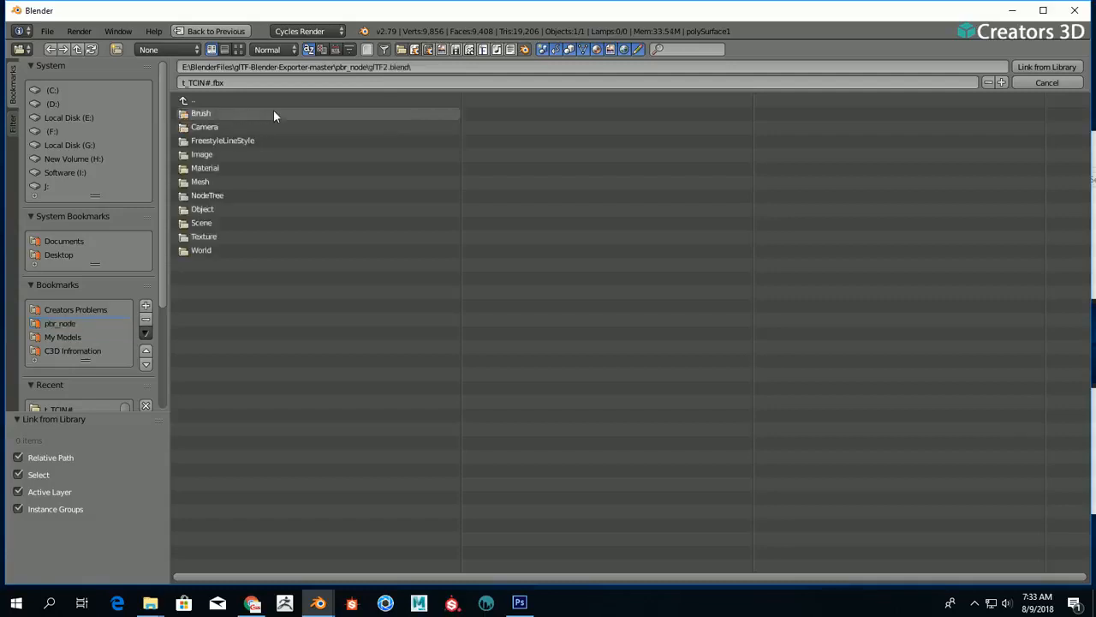
click(188, 100)
click(220, 130)
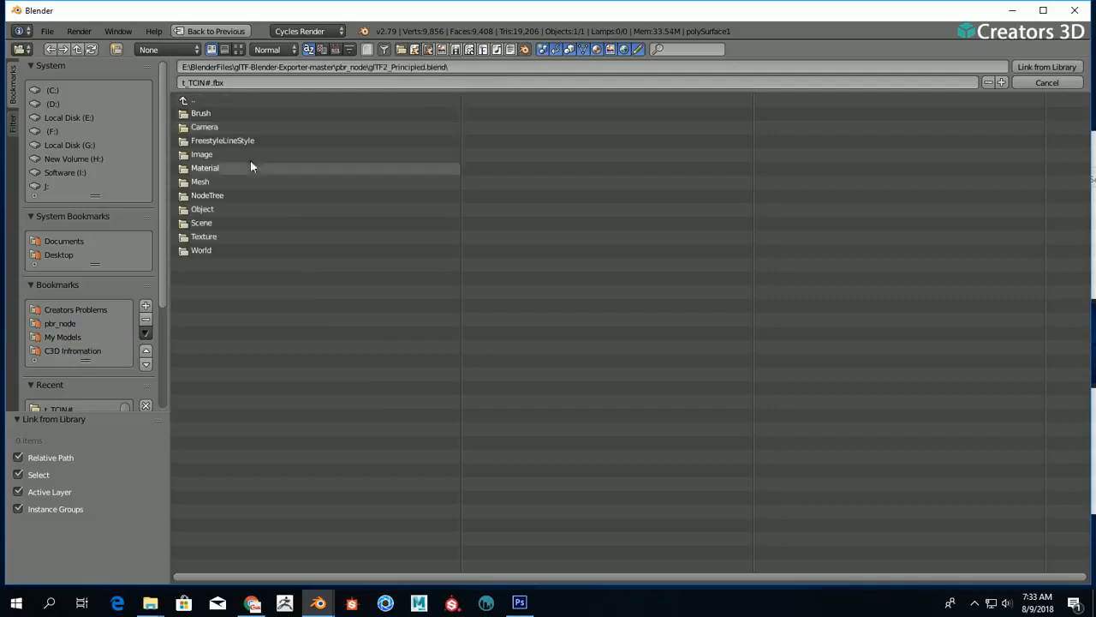
click(253, 190)
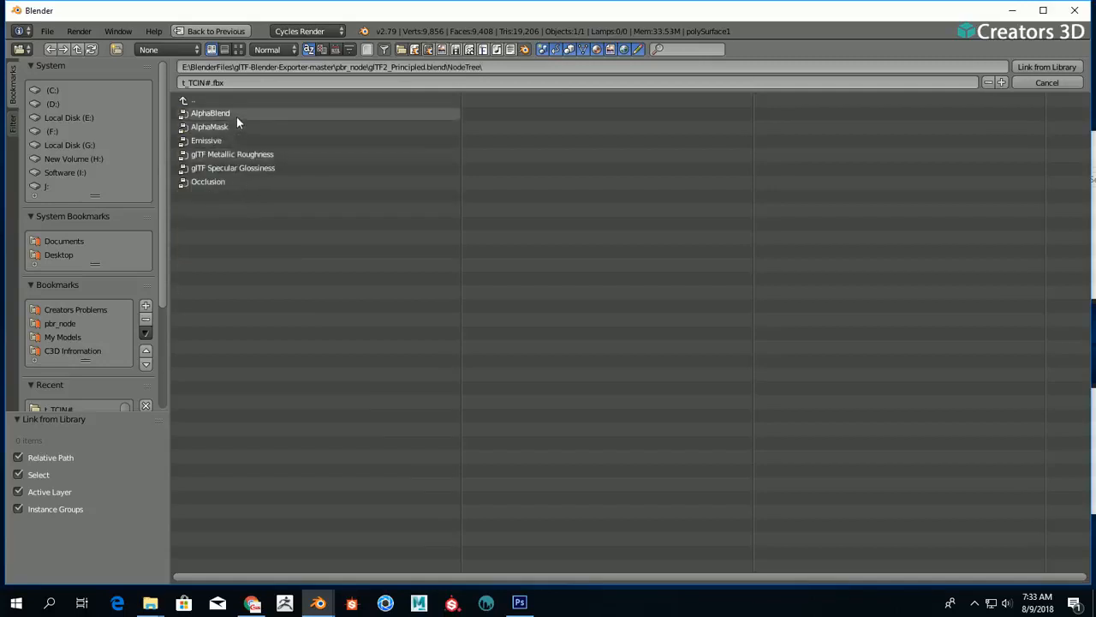
click(200, 101)
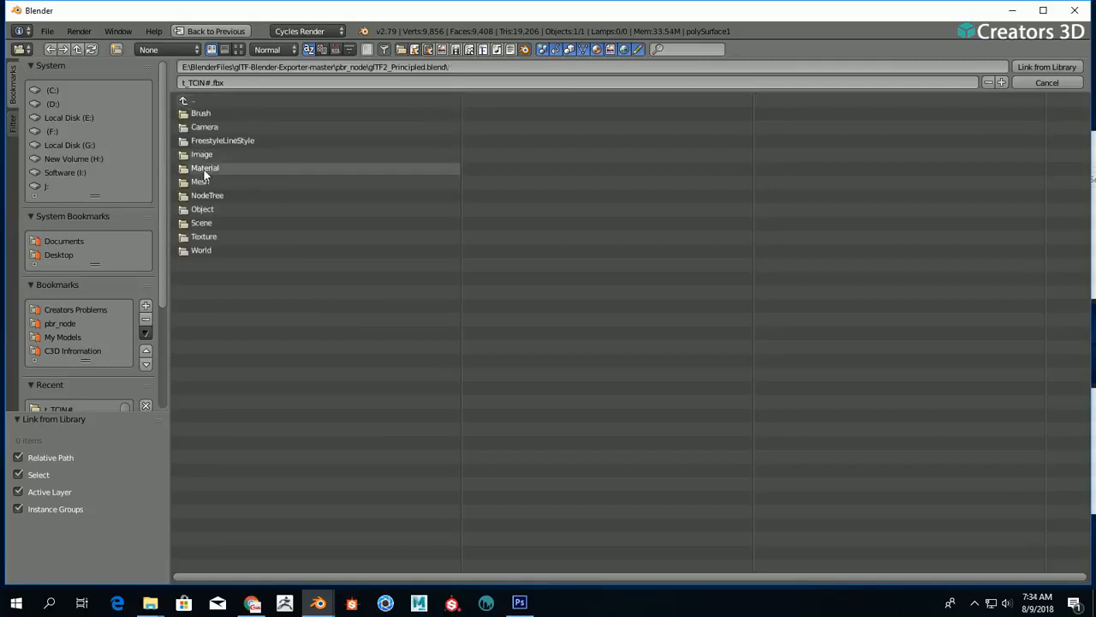
click(194, 101)
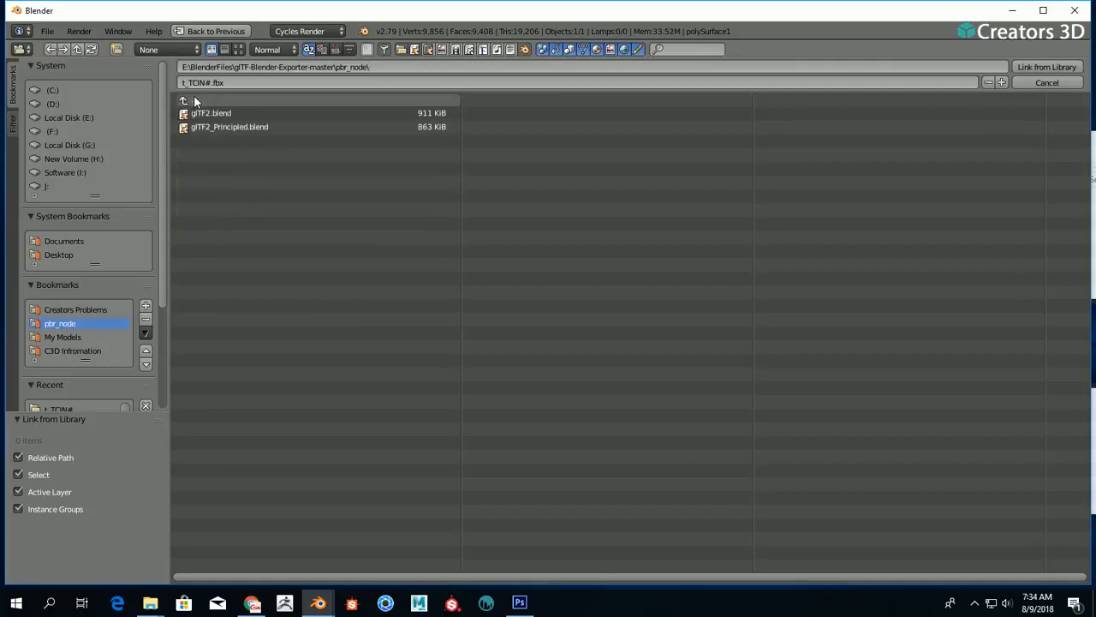
- Link the glTF Metallic Roughness node group from the NodeTree data of glTF2.blend
click(242, 114)
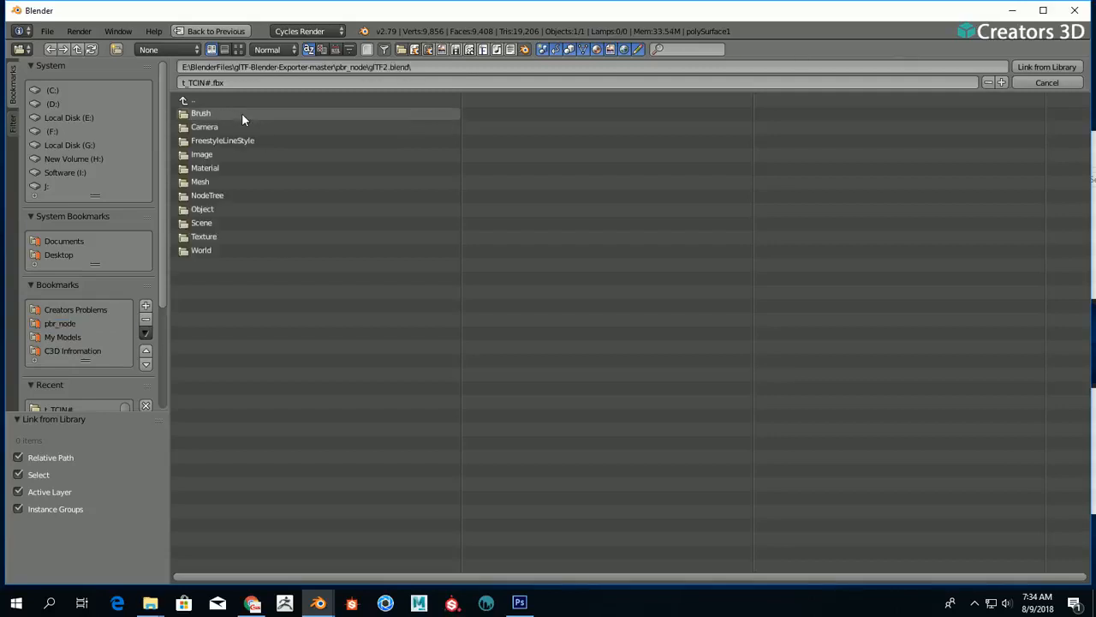
click(235, 195)
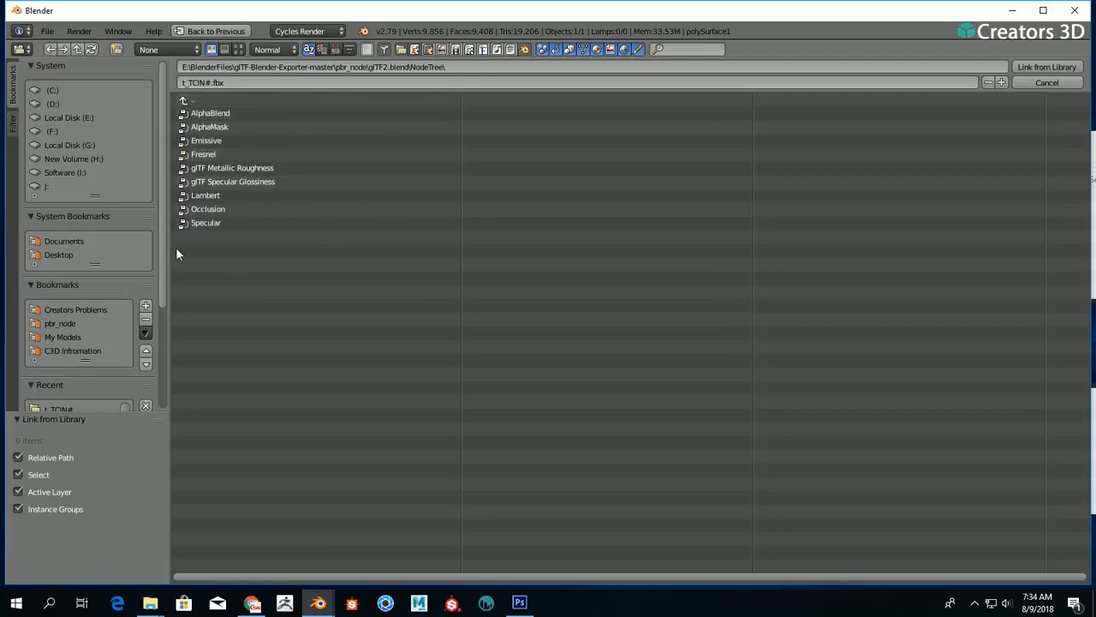
click(309, 168)
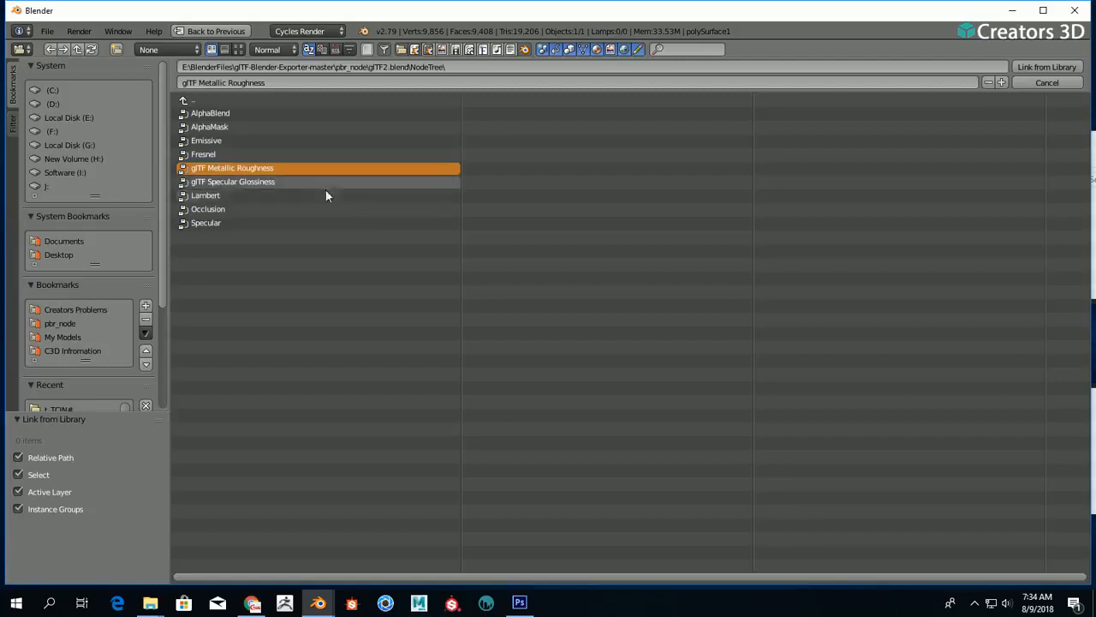
click(1058, 66)
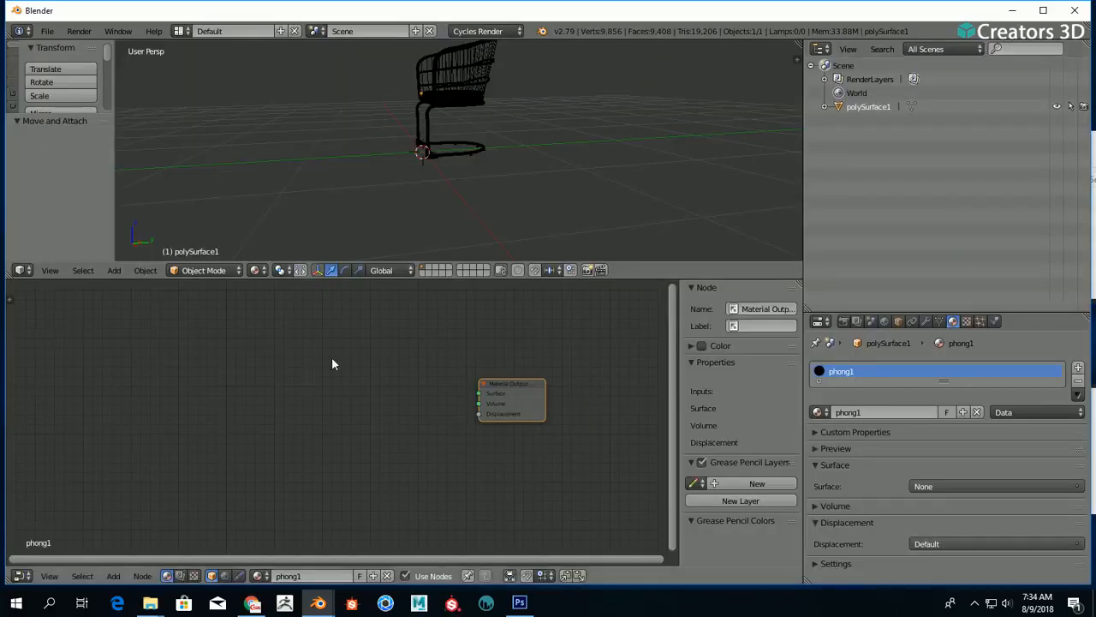
- Add the glTF Metallic Roughness group node and place it just before the Material Output node
middle_drag(536, 342, 471, 340)
scroll(329, 366, up, 1)
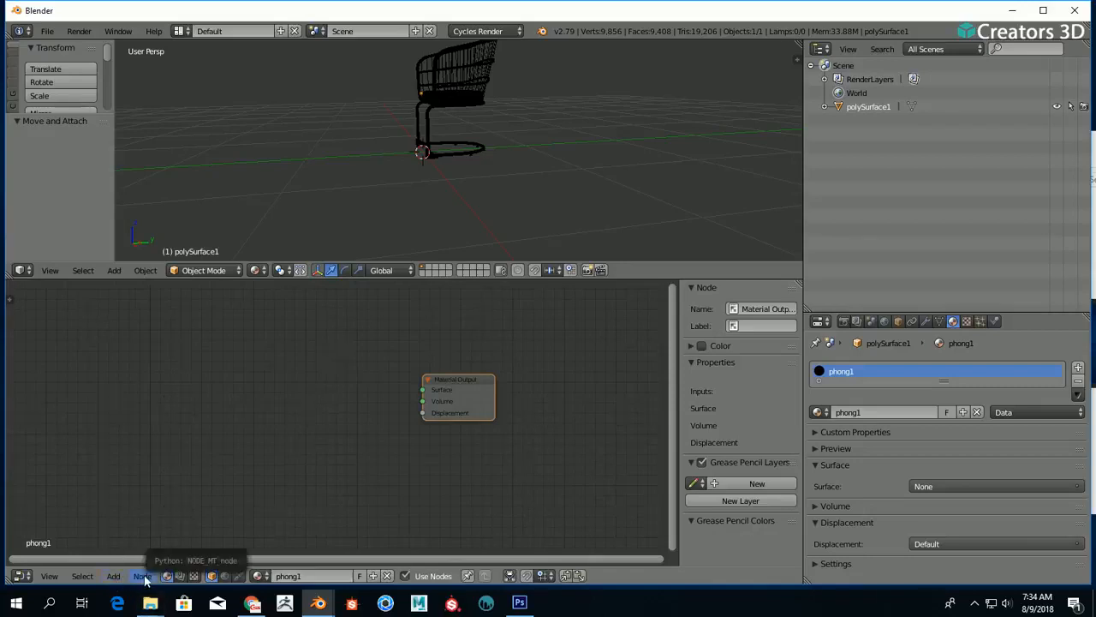
click(118, 579)
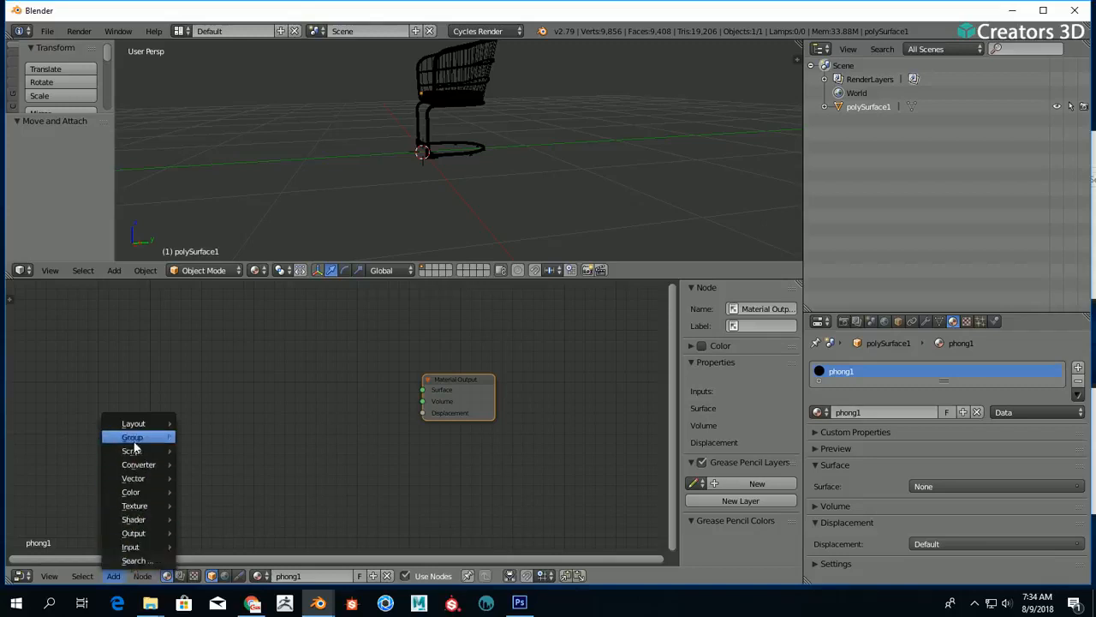
mouse_move(132, 441)
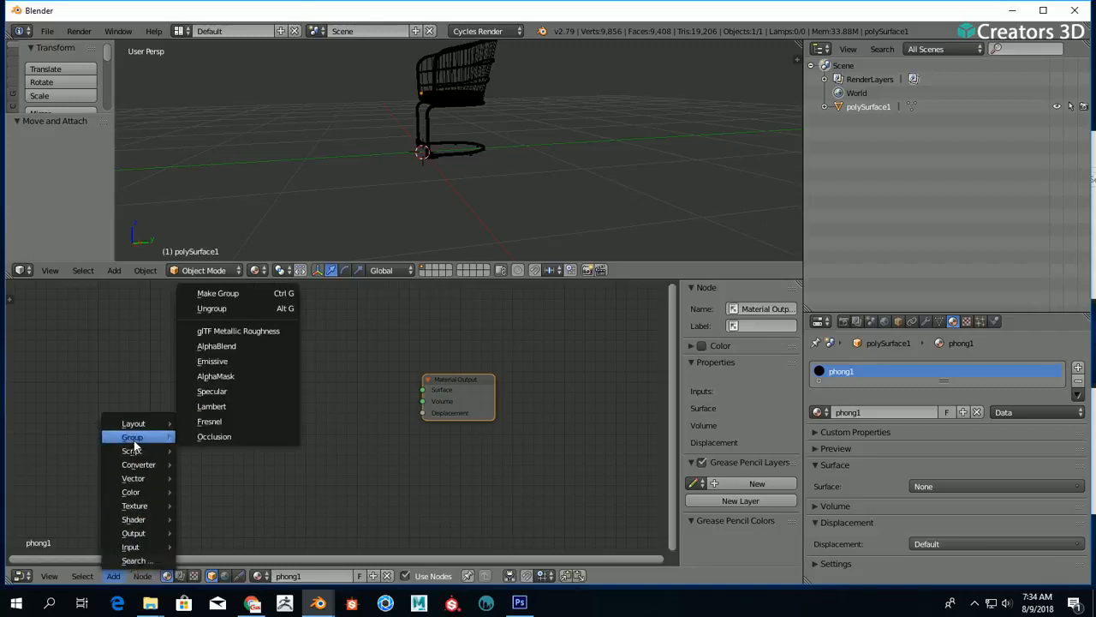
click(257, 332)
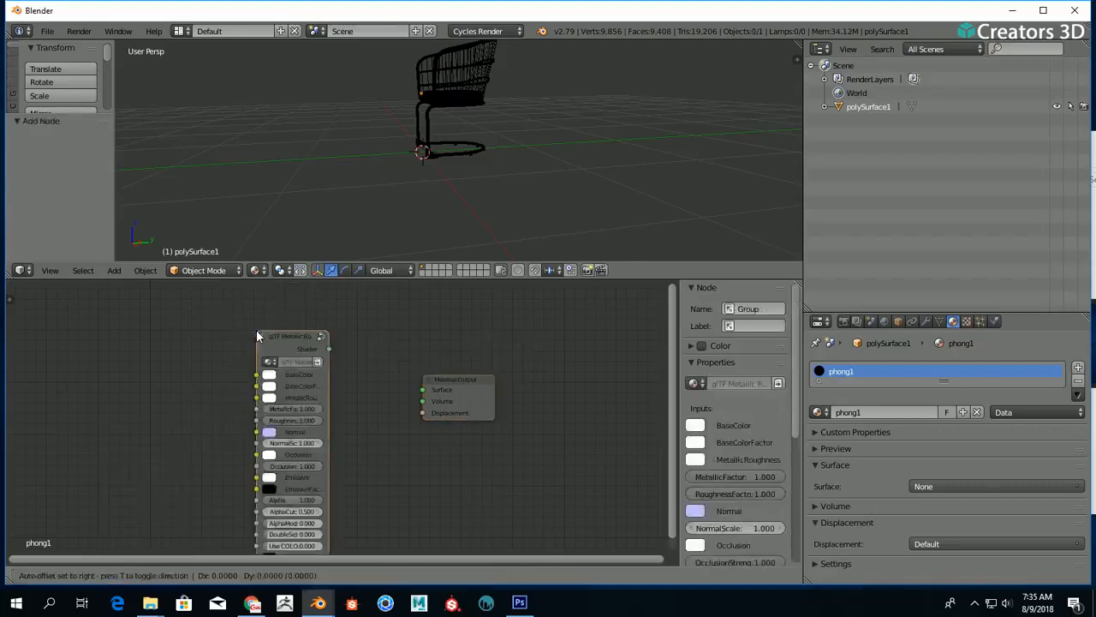
click(316, 375)
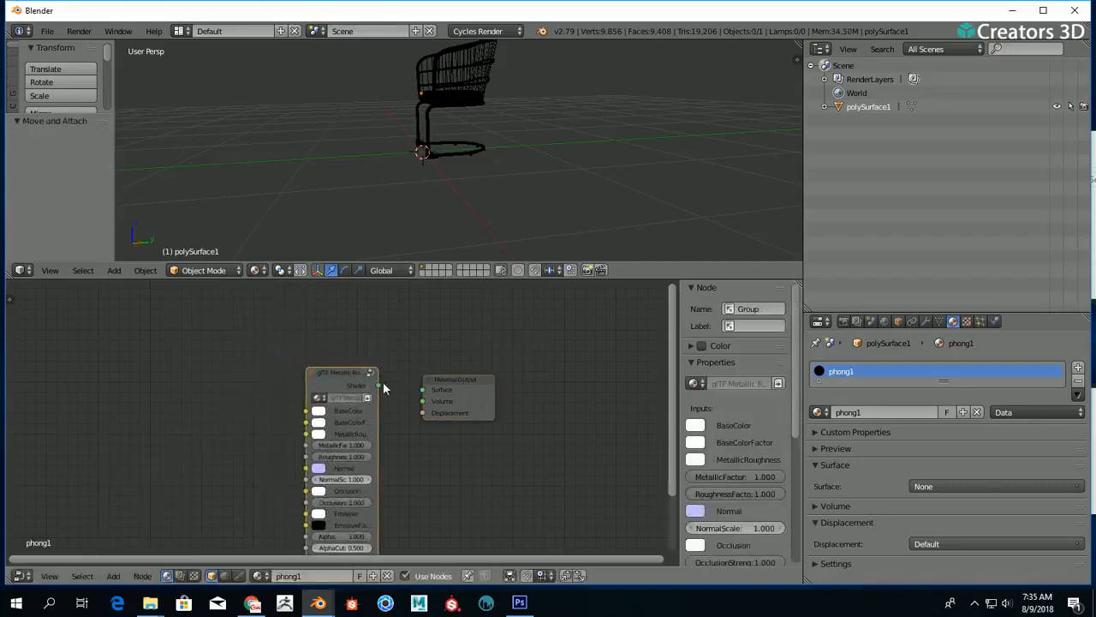
- Connect the glTF Metallic Roughness group's Shader output to the Surface input of the Material Output
drag(378, 385, 420, 390)
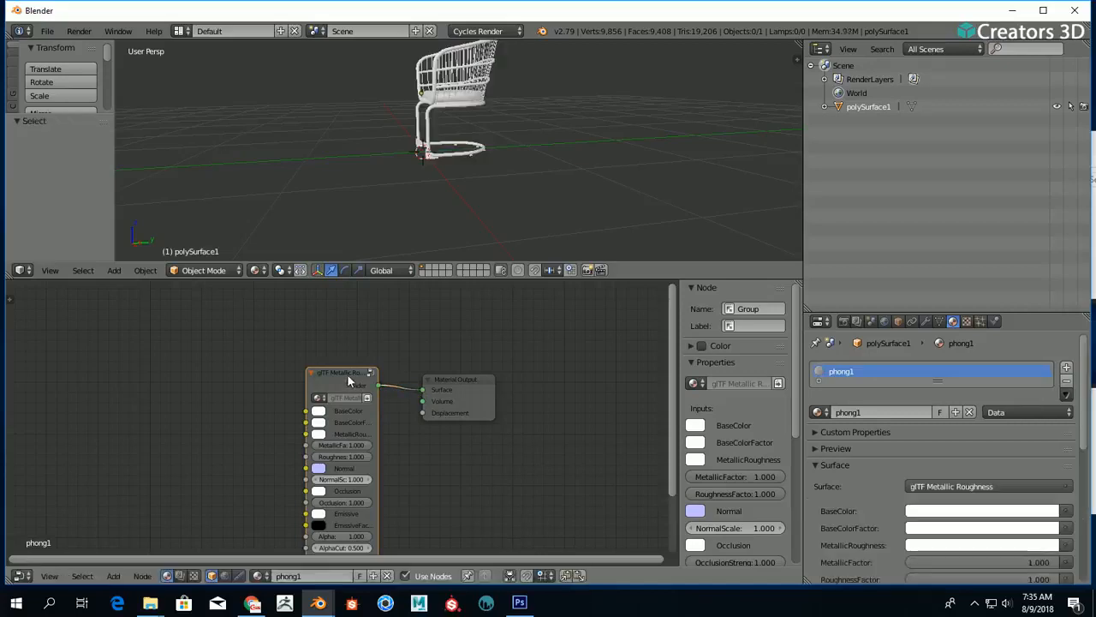
drag(348, 374, 341, 370)
middle_drag(548, 172, 506, 174)
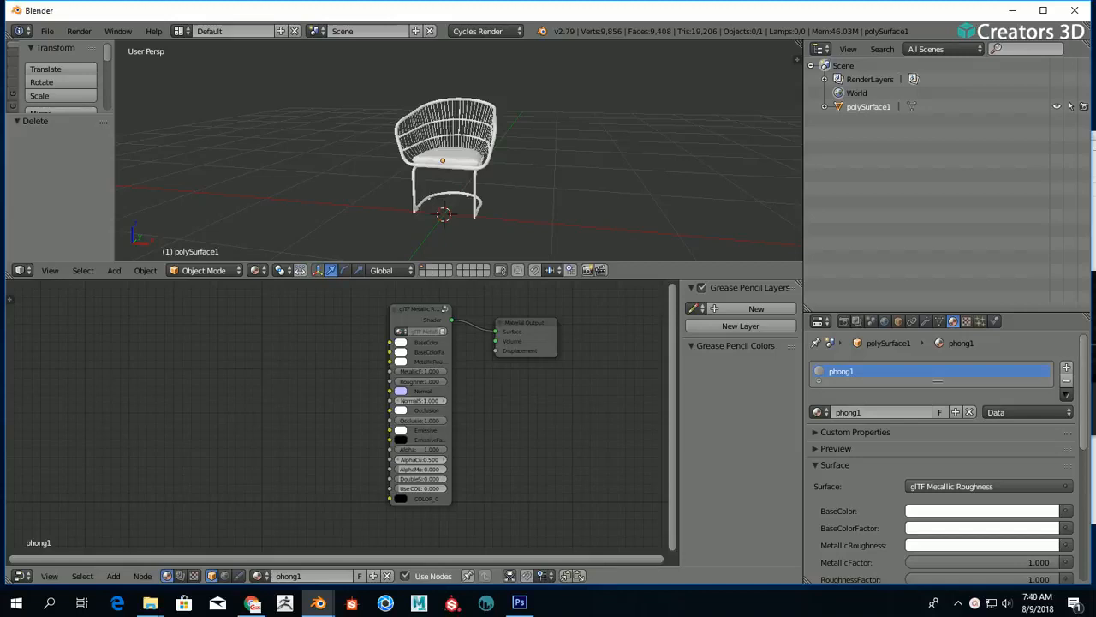
- Switch to the t_TCIN# File Explorer window, then resize and place it so the texture files and node area are both visible
mouse_move(150, 602)
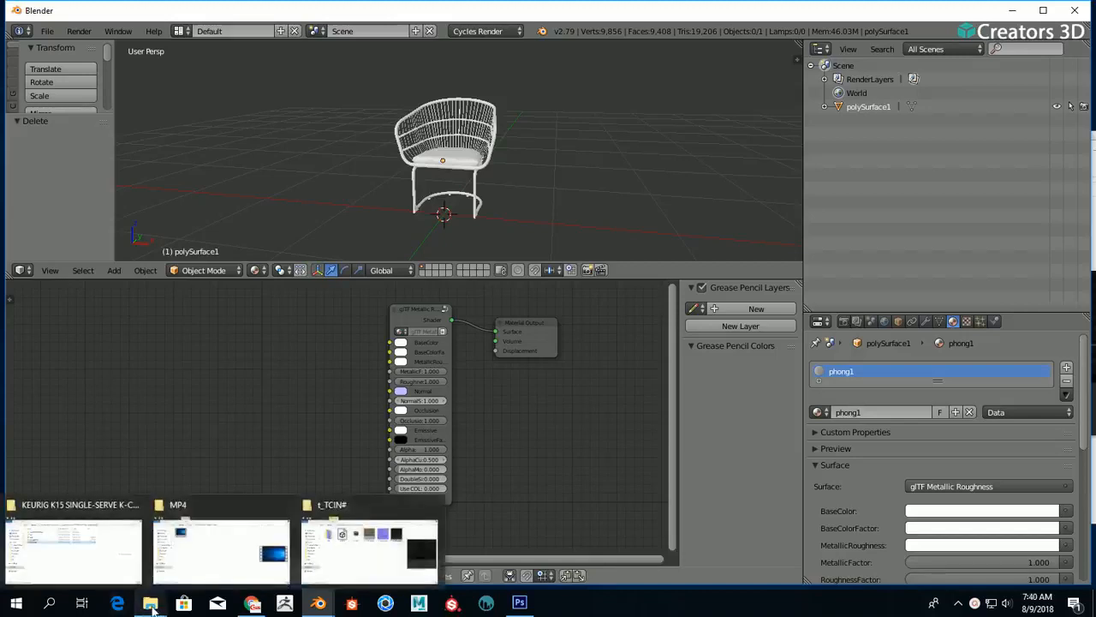
click(364, 557)
drag(885, 159, 803, 232)
drag(757, 380, 1014, 252)
click(771, 400)
click(758, 331)
click(841, 330)
click(895, 329)
drag(820, 214, 997, 151)
- Bring the t_TCIN_diffuse image into phong1 as an Image Texture node beside the glTF group's inputs
click(913, 235)
drag(928, 255, 290, 367)
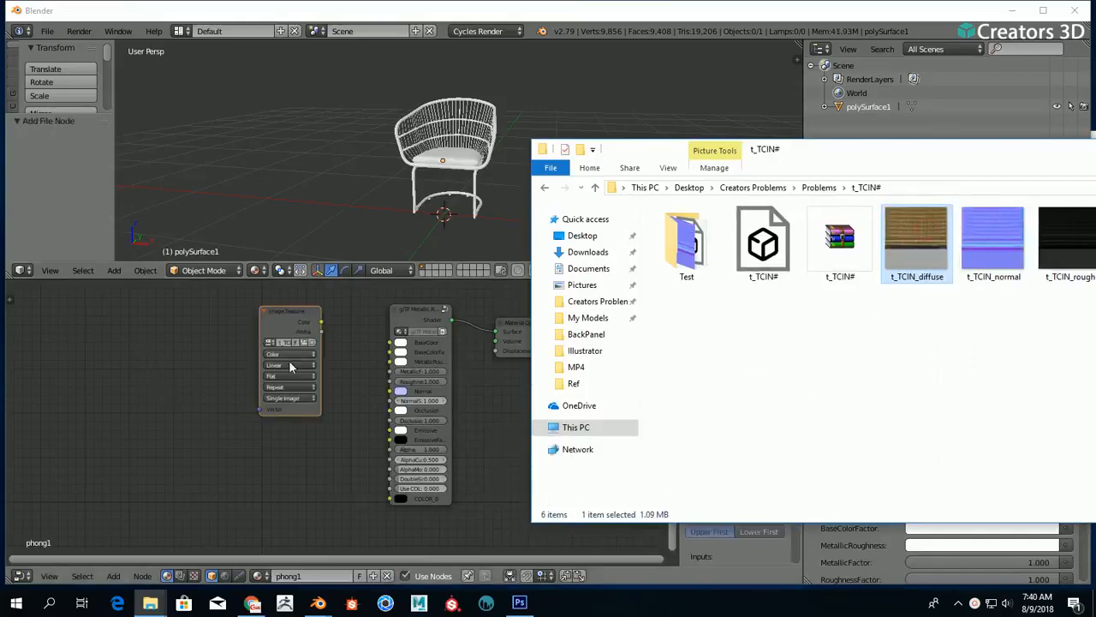
click(353, 332)
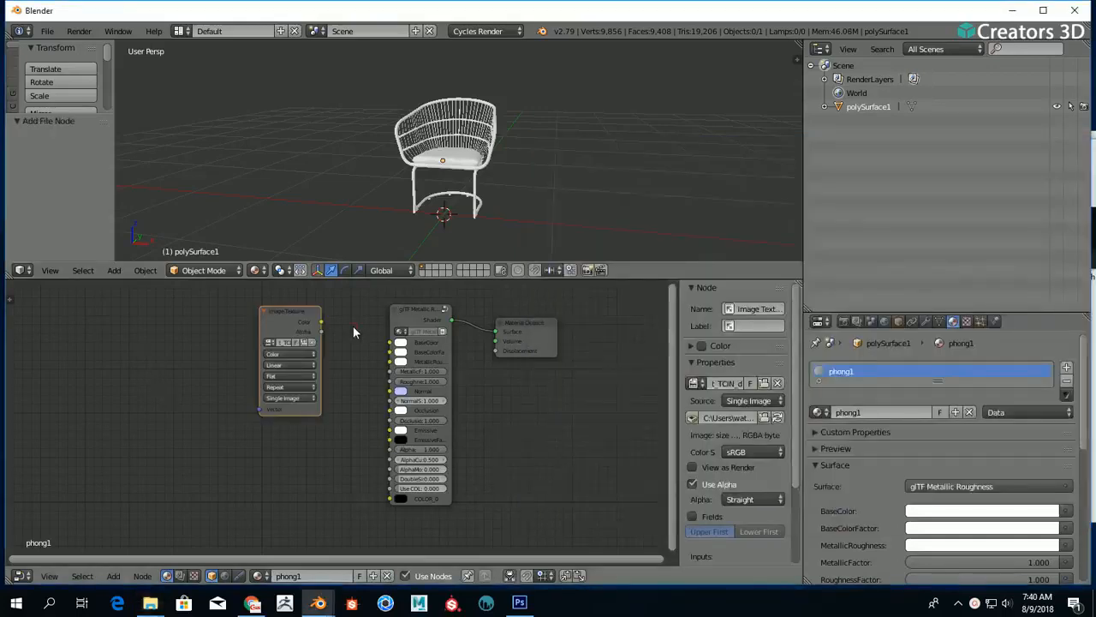
- Place the diffuse Image Texture node beside the glTF group and connect its Color output to BaseColor
click(267, 306)
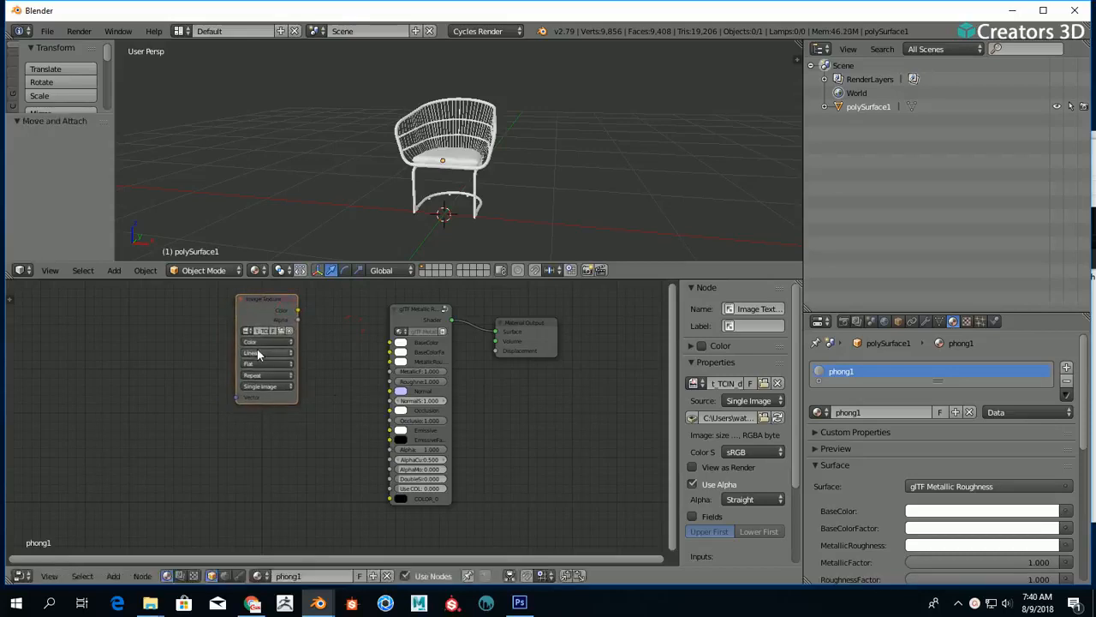
drag(298, 311, 390, 342)
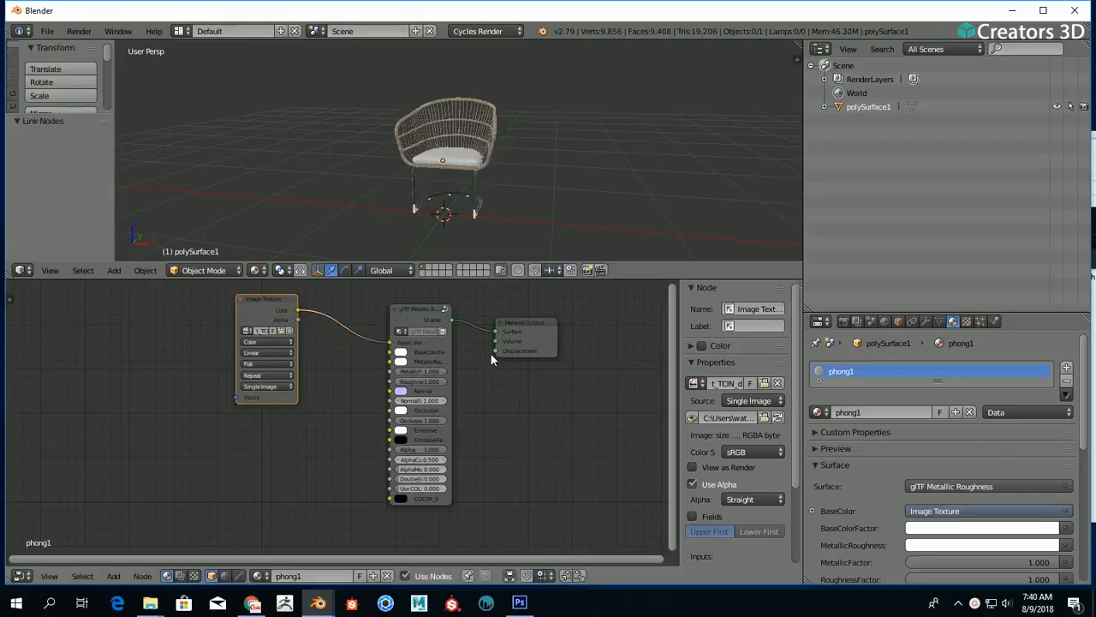
- Maximize the node editor with the whole phong1 node setup in view, and collapse the diffuse Image Texture node
scroll(491, 360, up, 2)
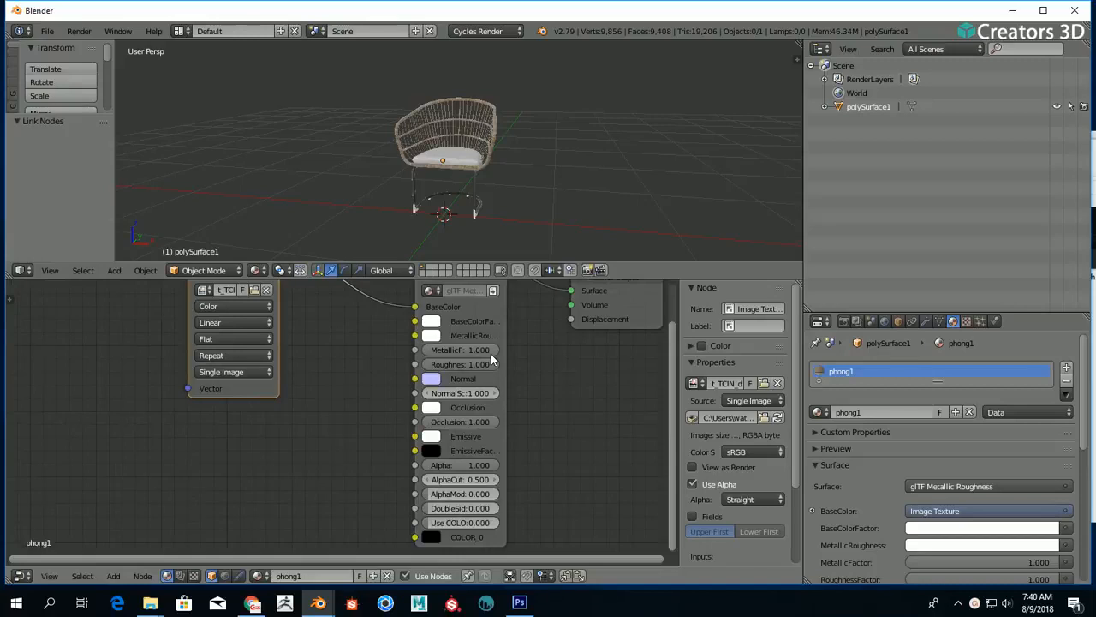
key(shift+space)
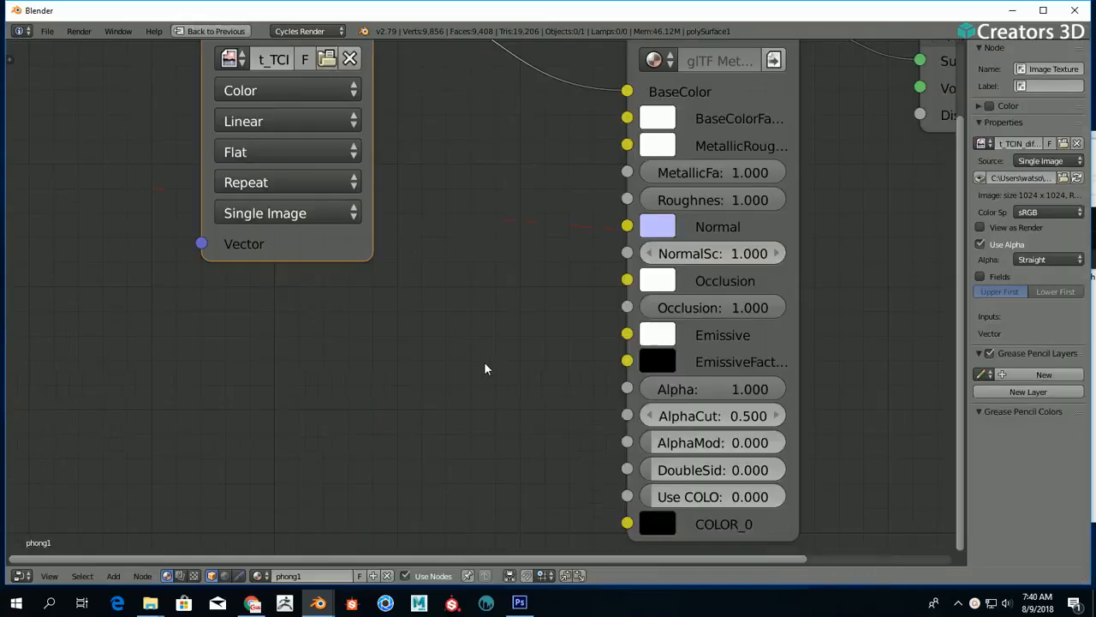
scroll(484, 361, down, 5)
middle_drag(852, 310, 754, 317)
scroll(623, 263, up, 1)
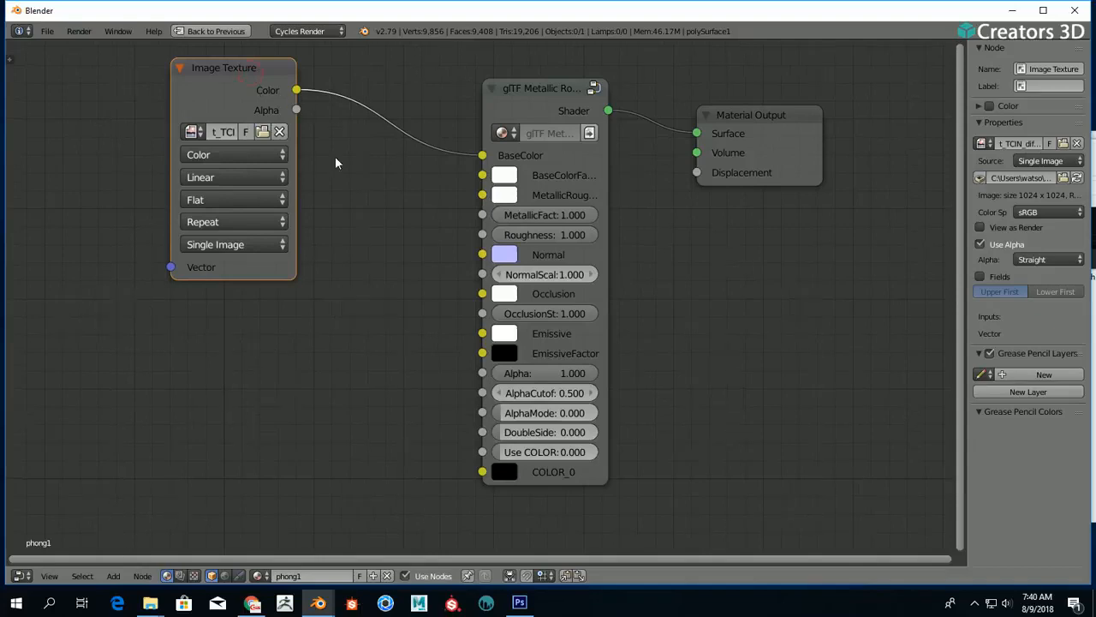
click(180, 68)
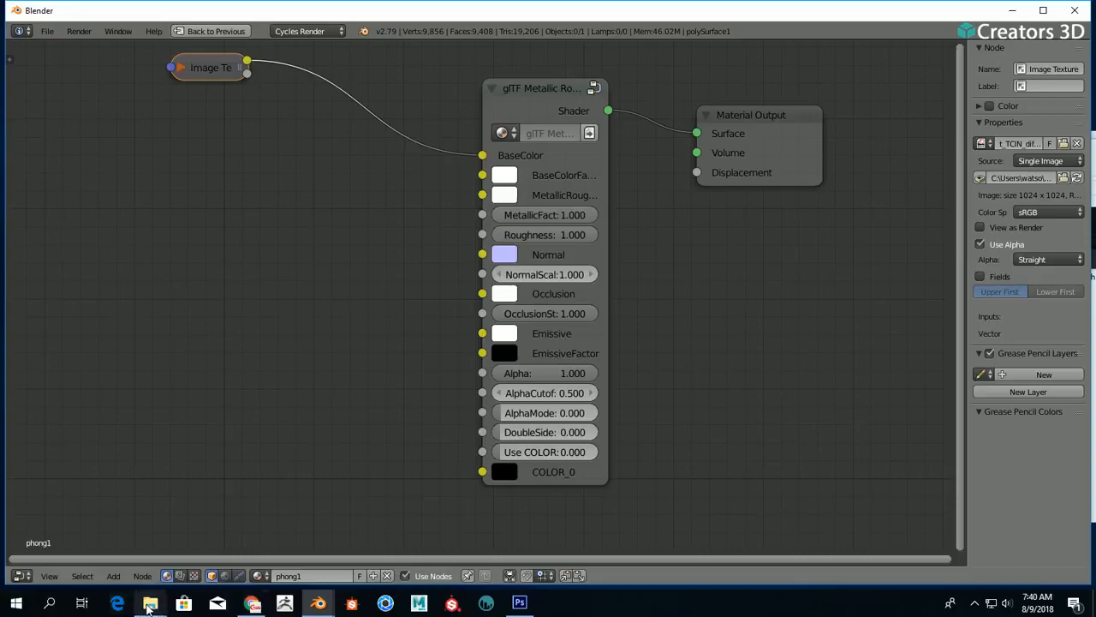
- Bring the t_TCIN_normal image from the t_TCIN# File Explorer window into phong1 as an Image Texture node
mouse_move(155, 602)
click(326, 540)
click(994, 251)
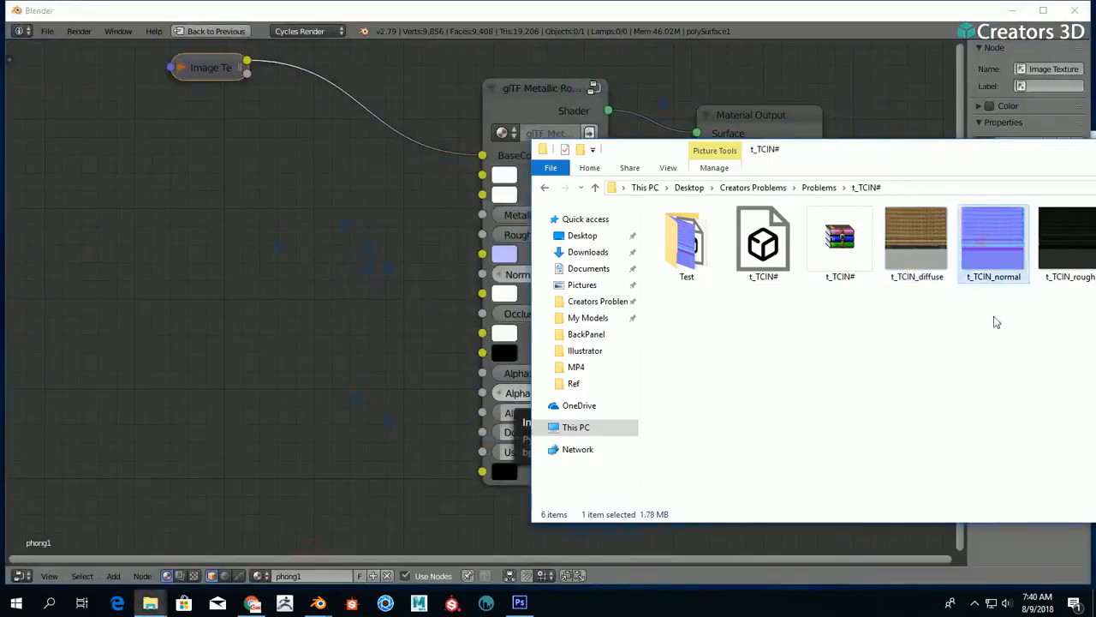
drag(995, 252, 195, 218)
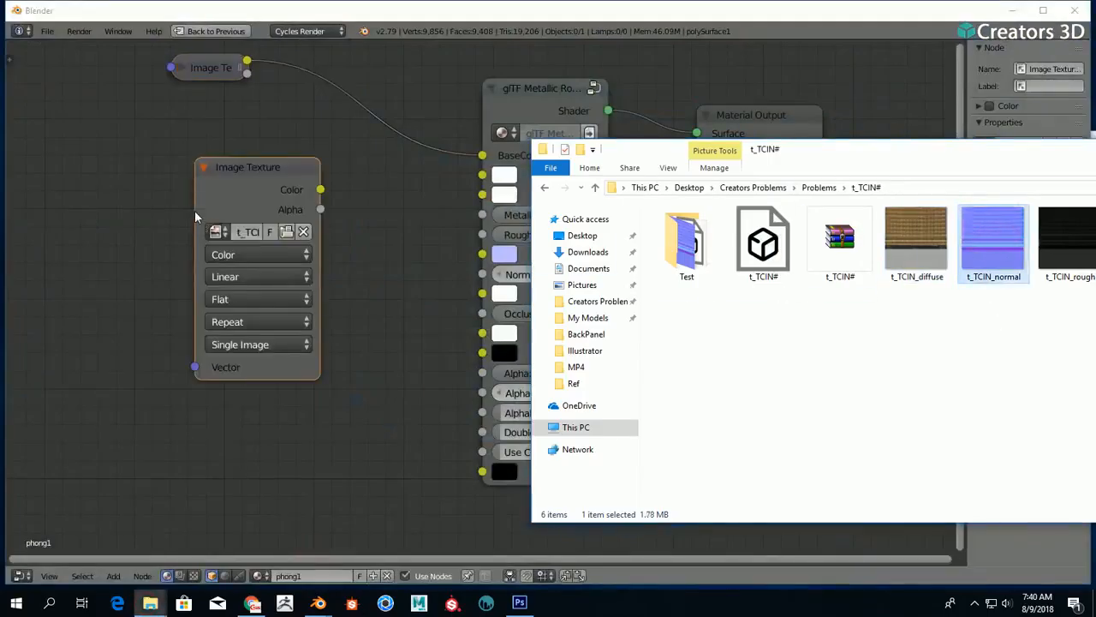
- Connect the normal Image Texture's Color output to the glTF group's Normal input, and collapse the texture node below the diffuse one
click(387, 187)
drag(267, 170, 484, 266)
click(154, 173)
drag(185, 244, 182, 289)
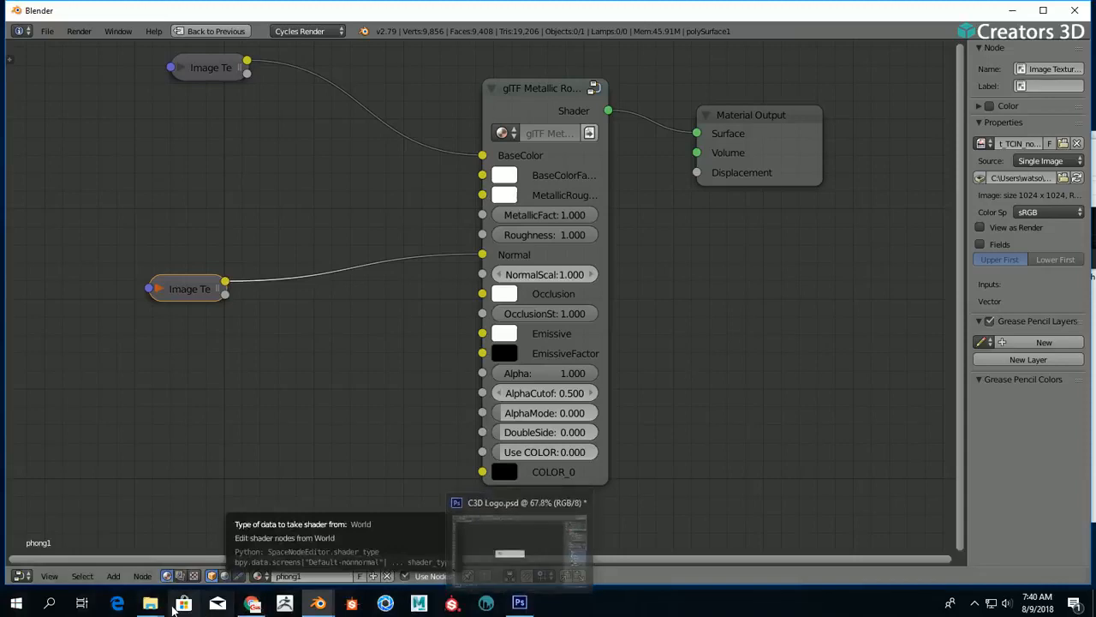
- Bring the t_TCIN_rough image from the t_TCIN# folder into phong1 as an Image Texture node, placed between the diffuse and normal nodes
mouse_move(150, 602)
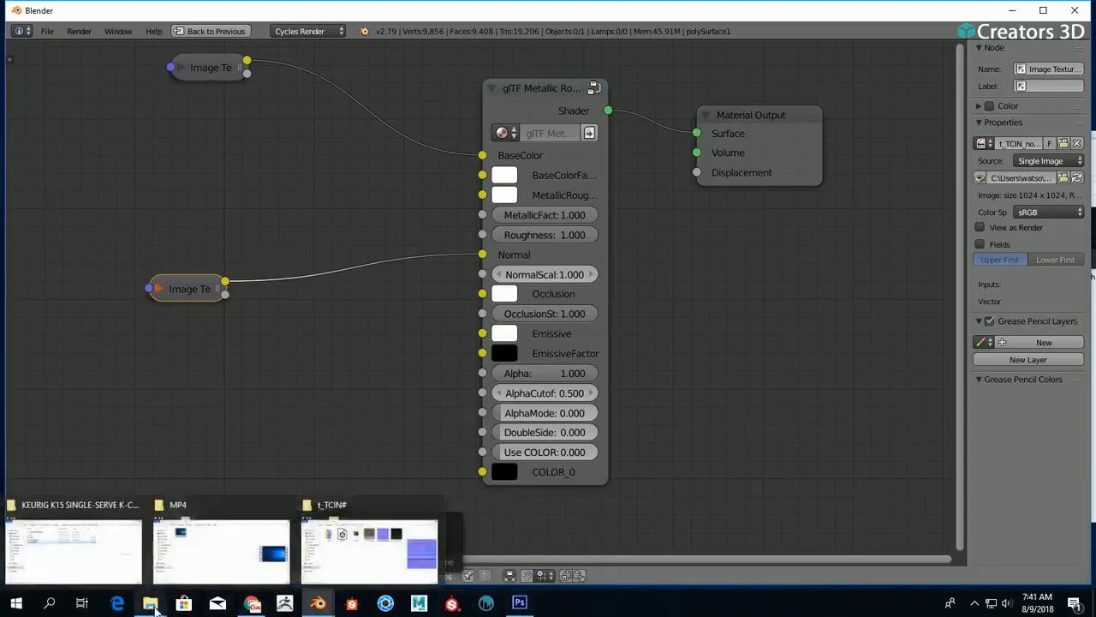
click(411, 541)
click(1082, 256)
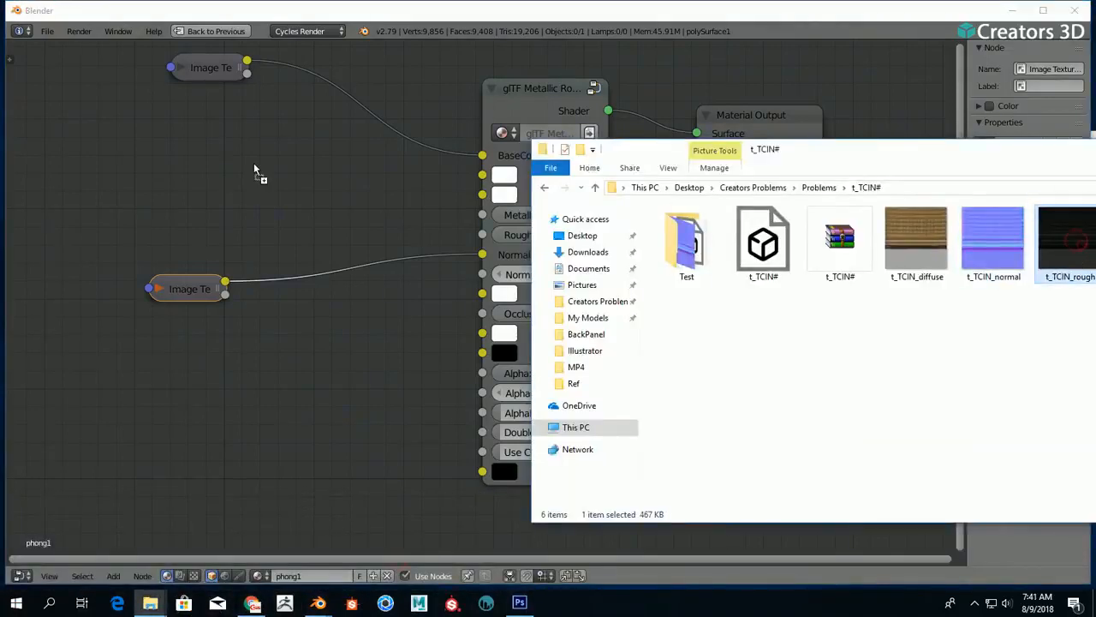
drag(253, 163, 254, 163)
click(300, 160)
drag(309, 125, 149, 124)
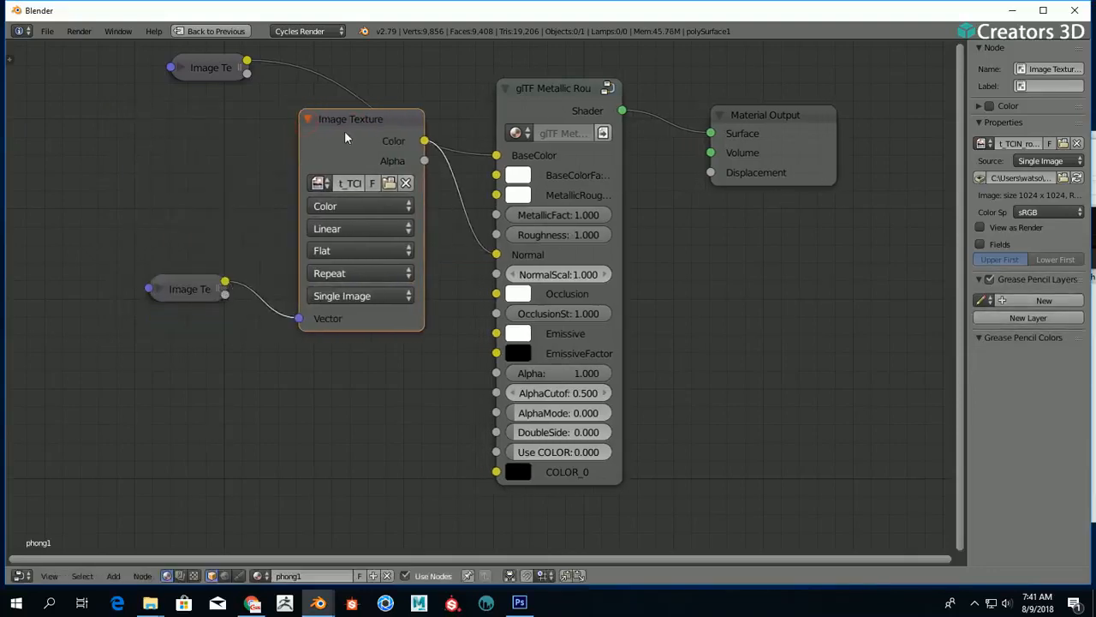
drag(371, 121, 319, 184)
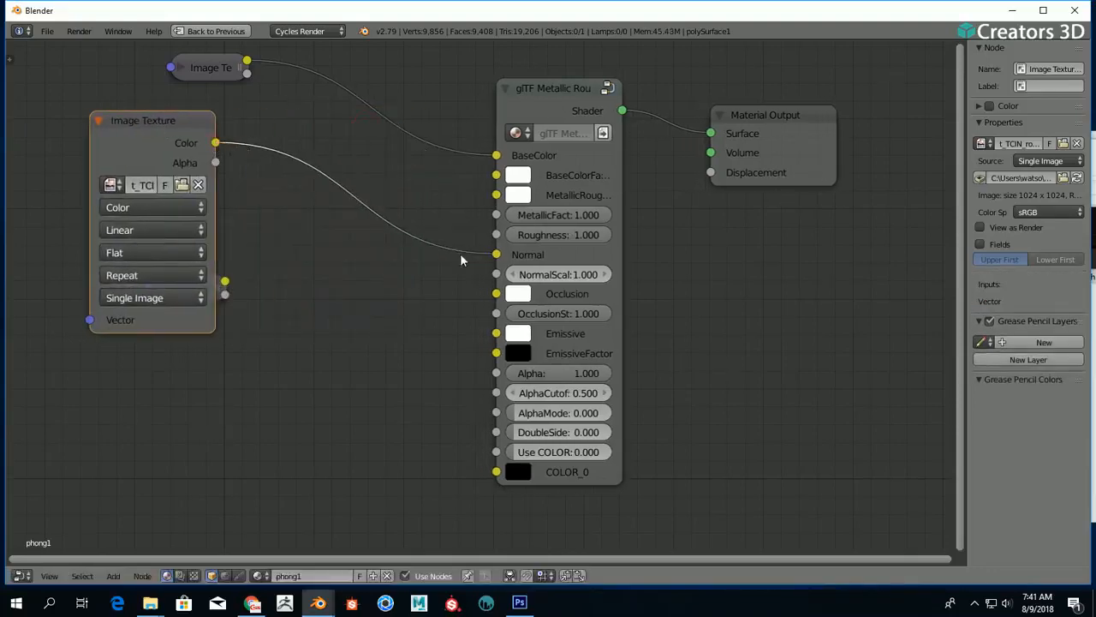
- Detach the rough texture from the Normal input and reconnect the normal Image Texture's Color output to it
drag(498, 255, 292, 278)
drag(226, 283, 496, 254)
- Collapse the rough Image Texture node between the other two textures and connect its Color output to MetallicRoughness
drag(144, 124, 187, 185)
click(64, 117)
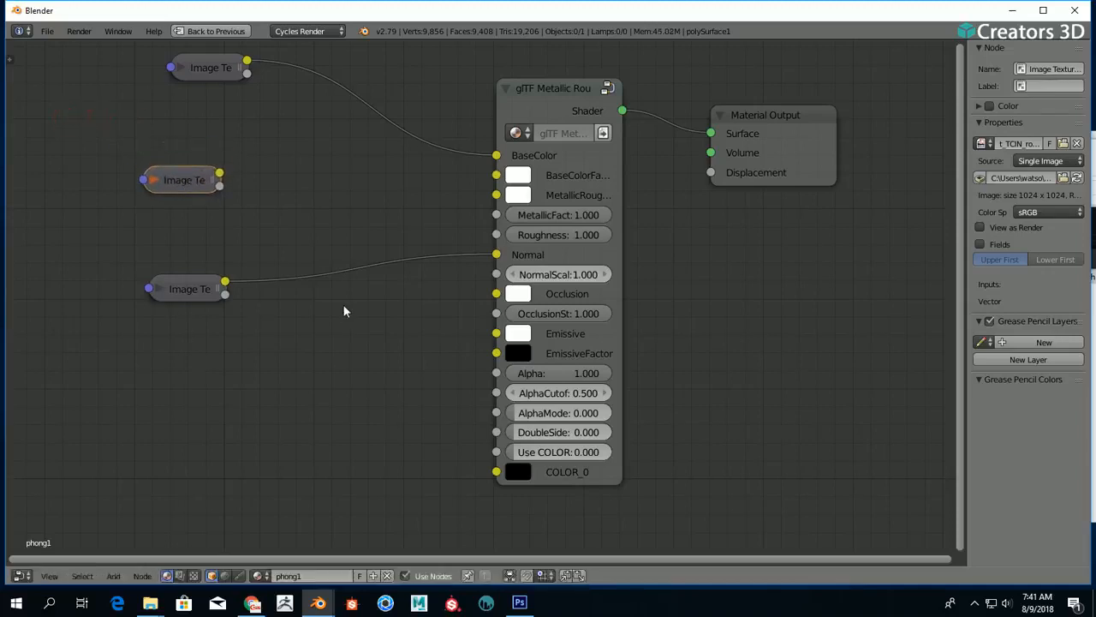
drag(189, 181, 190, 197)
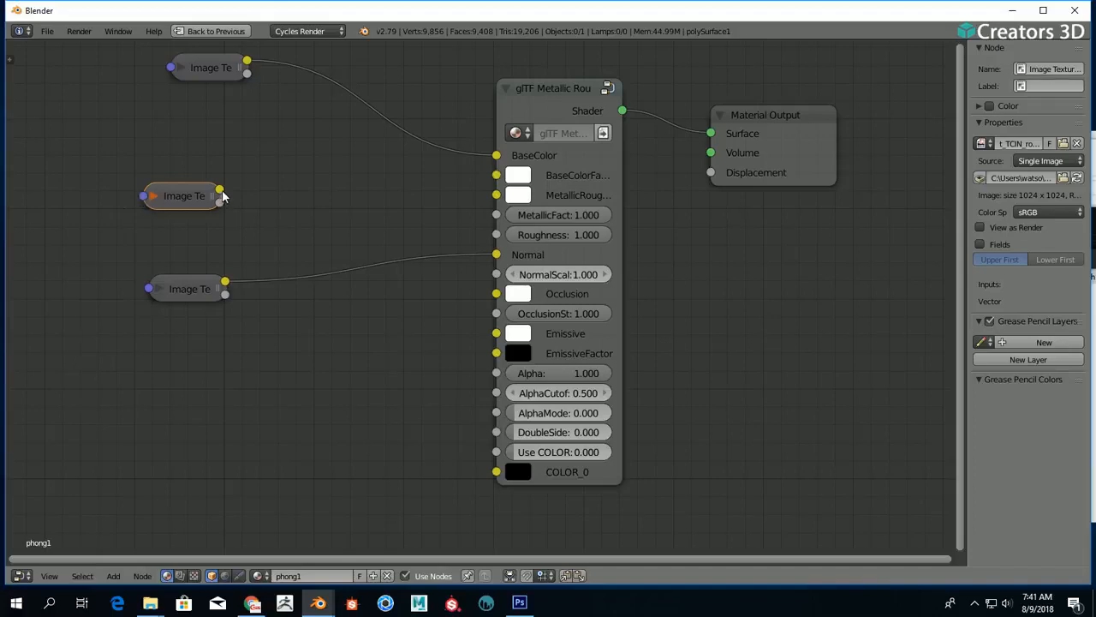
drag(220, 194, 479, 181)
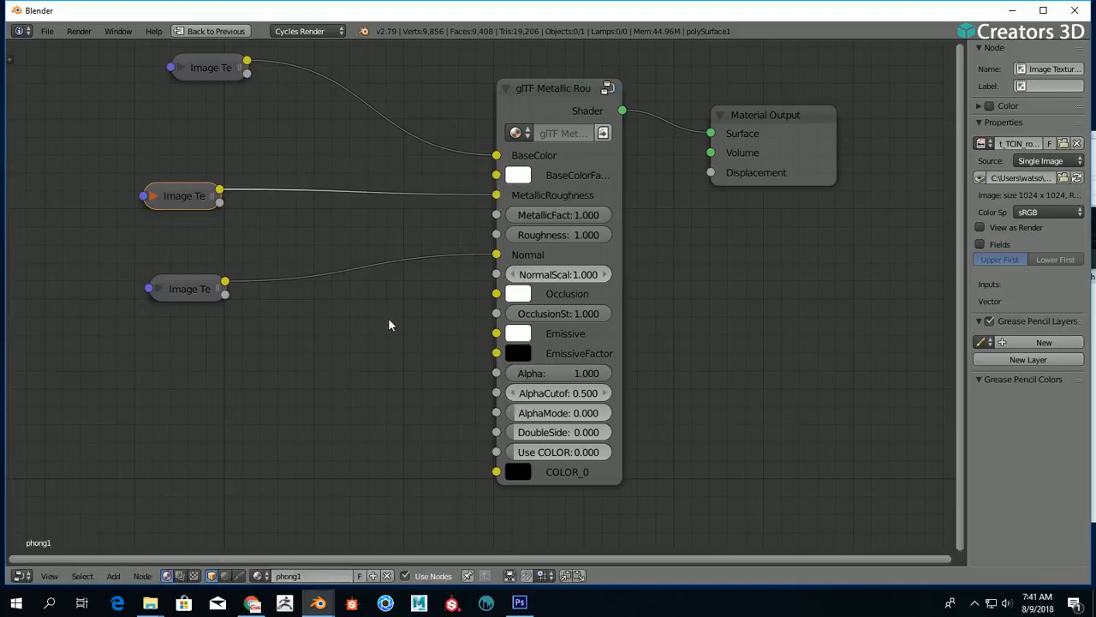
- Restore the full window layout and examine the textured chair from several sides in the 3D viewport
key(ctrl+Up)
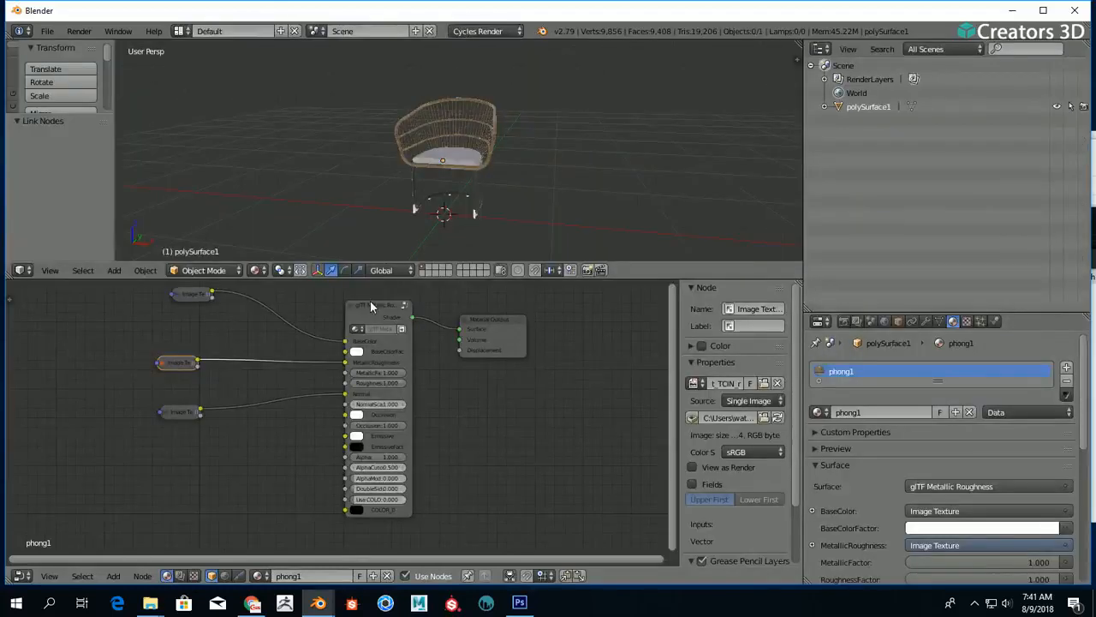
middle_drag(422, 144, 555, 172)
scroll(626, 161, up, 4)
middle_drag(652, 152, 470, 113)
scroll(469, 113, down, 3)
middle_drag(528, 140, 305, 161)
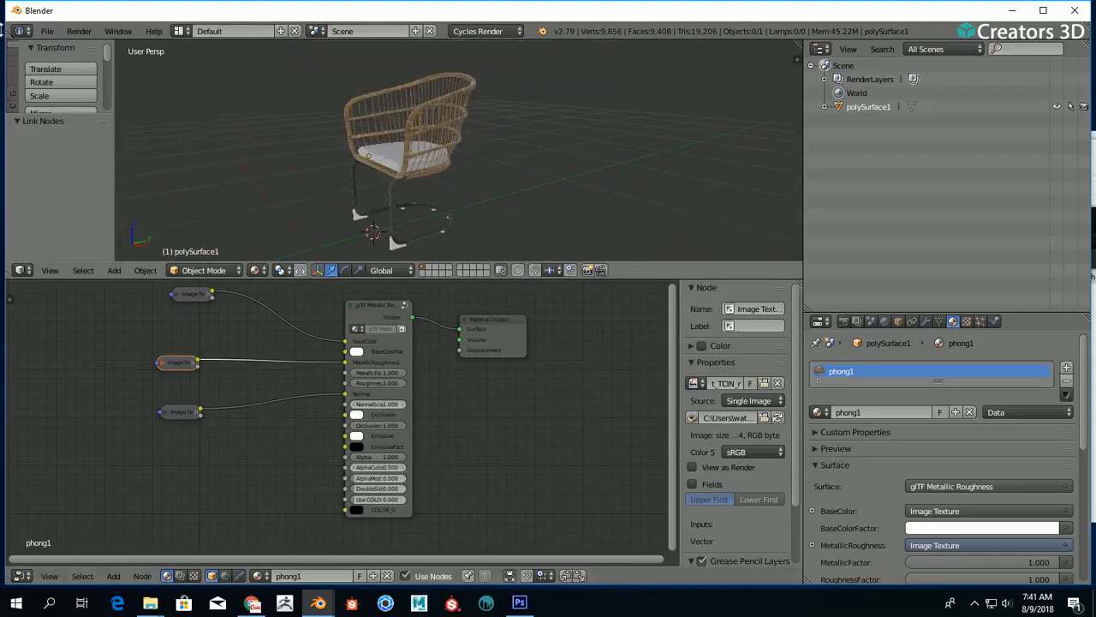
- Start a glTF 2.0 (.gltf) export and set its destination to Desktop\Creators Problems\Problems\t_TCIN#\Test
click(47, 32)
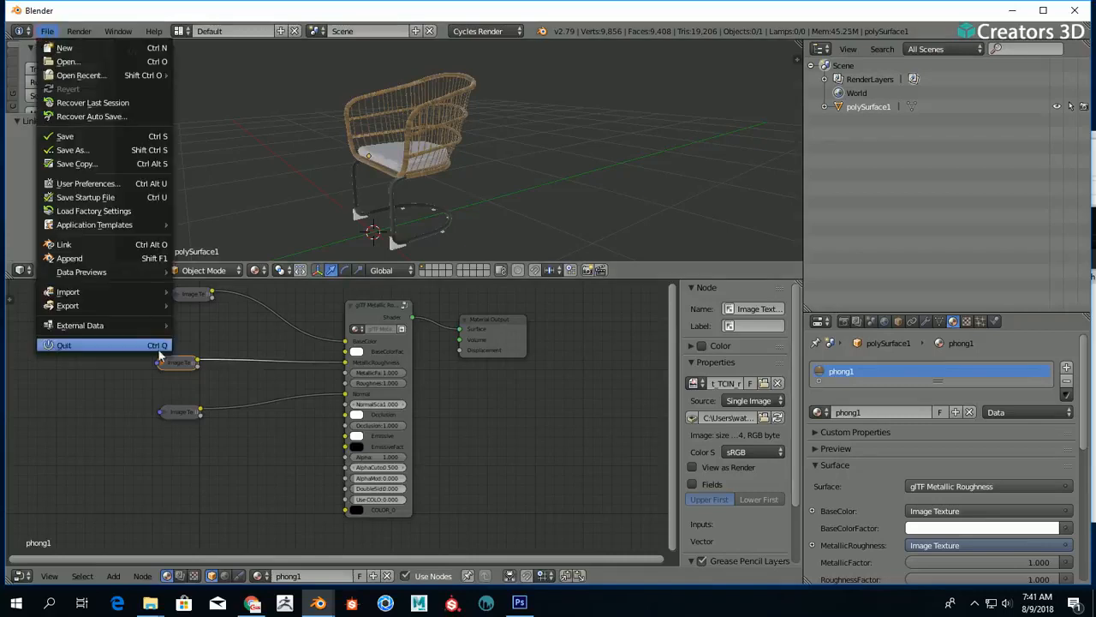
mouse_move(150, 313)
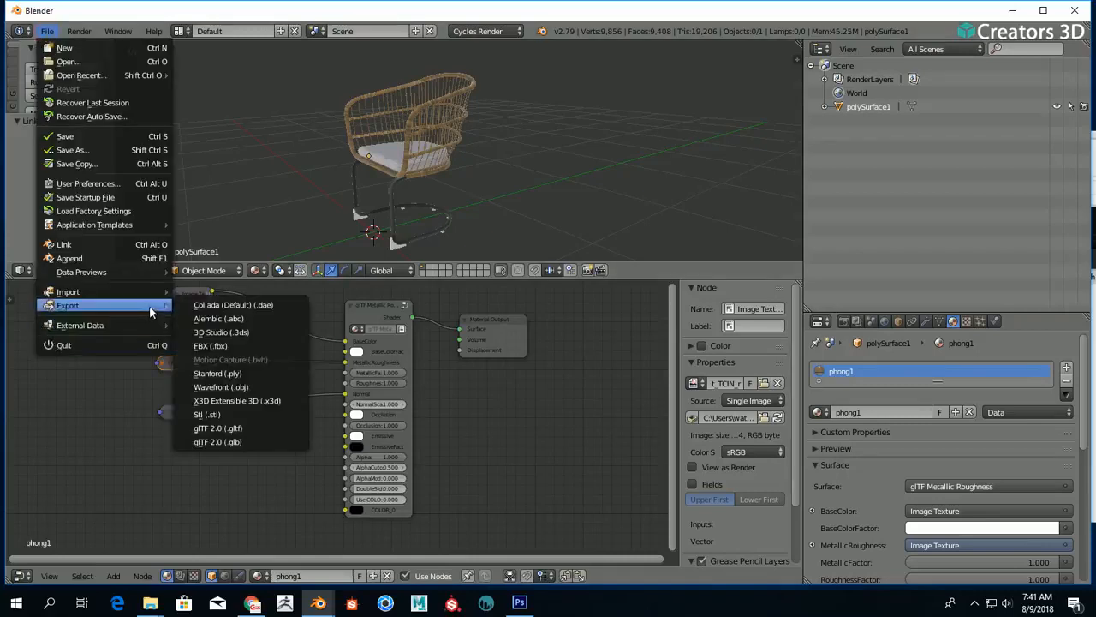
click(272, 433)
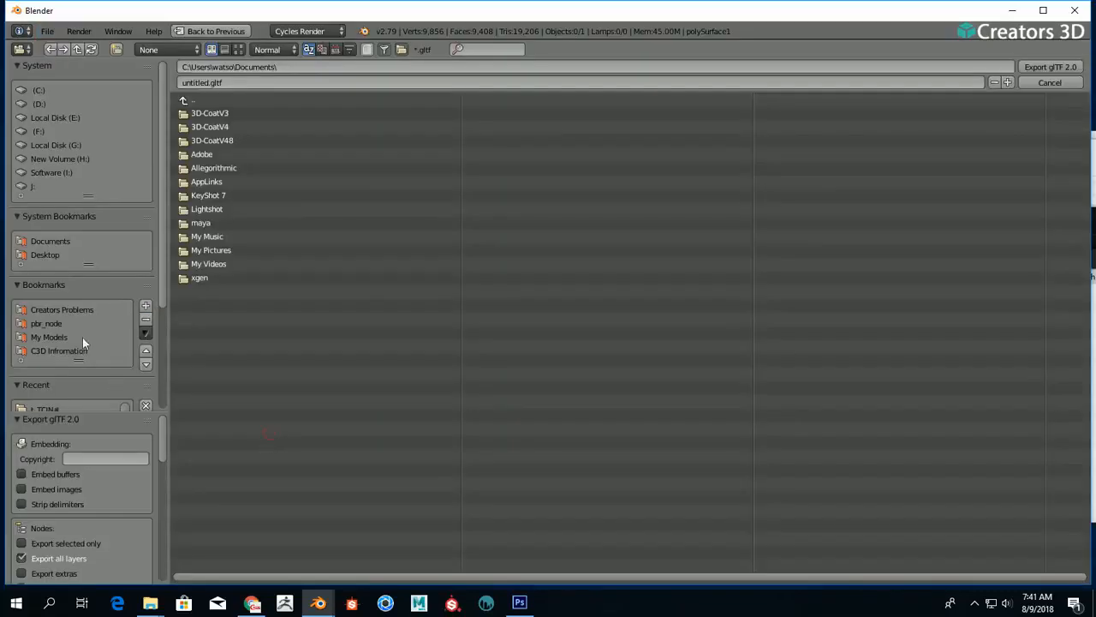
click(35, 254)
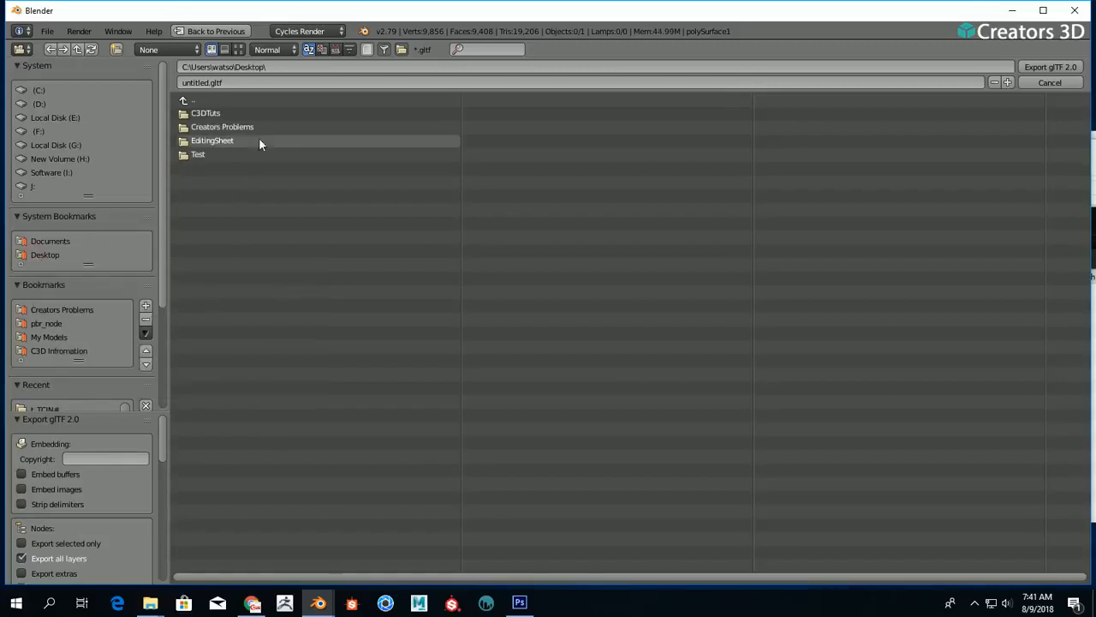
click(200, 127)
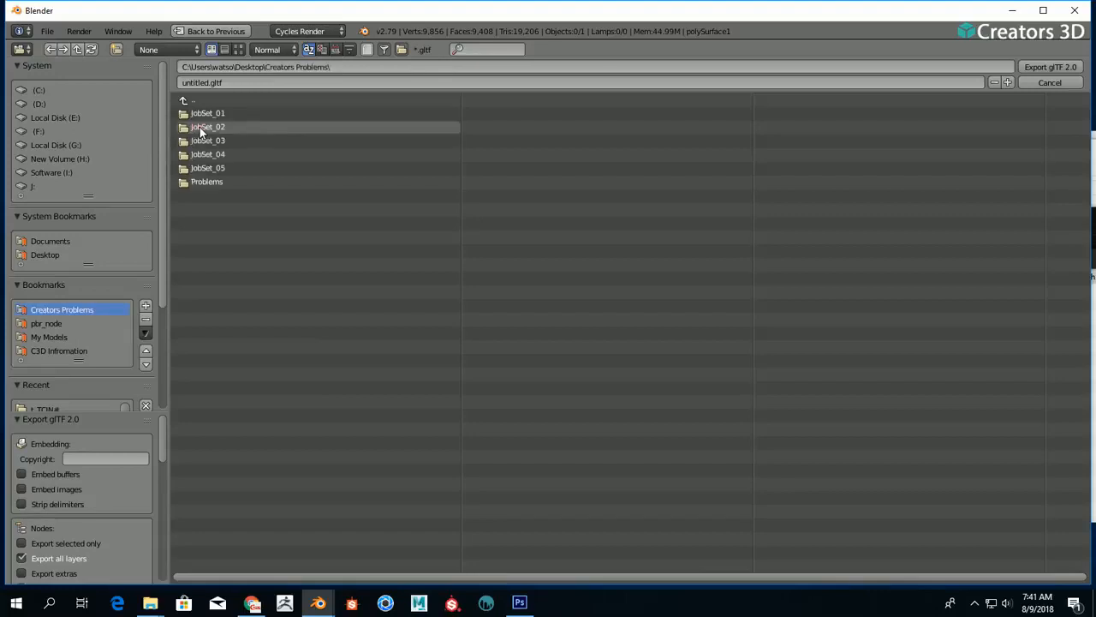
click(202, 180)
click(226, 236)
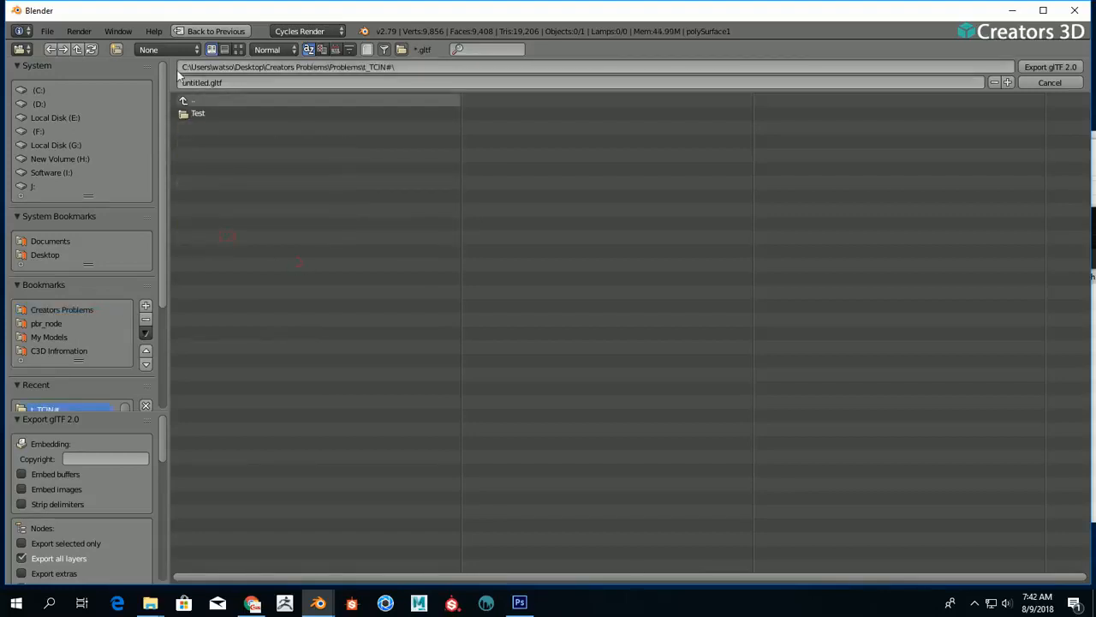
click(200, 115)
- Name the glTF file Chair and export it to the Test folder
click(233, 83)
key(BackSpace)
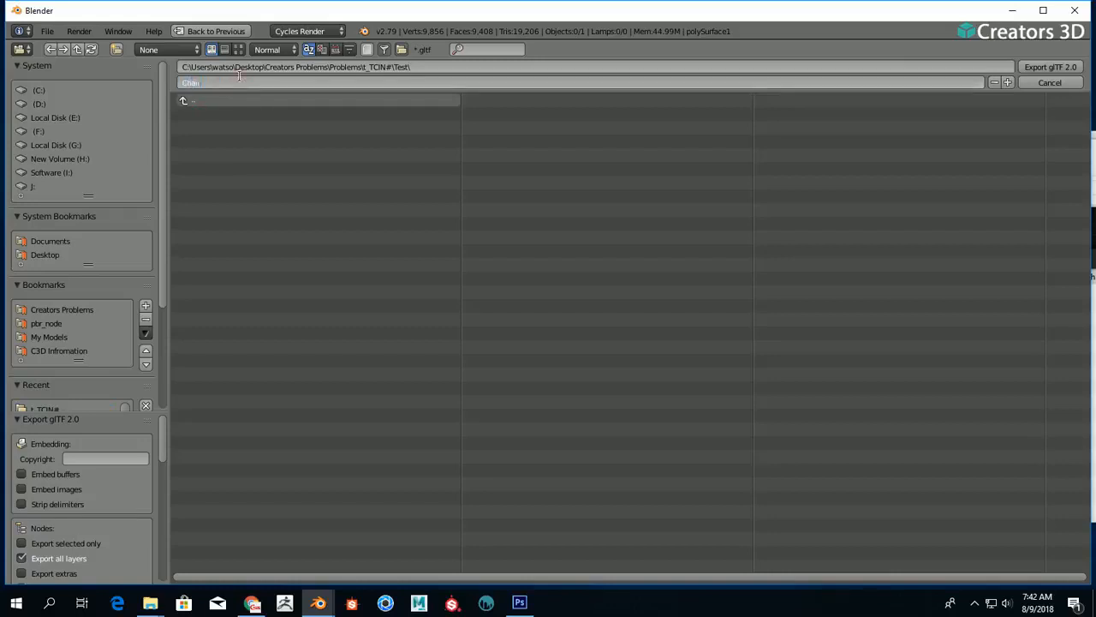
text(Chair)
key(Return)
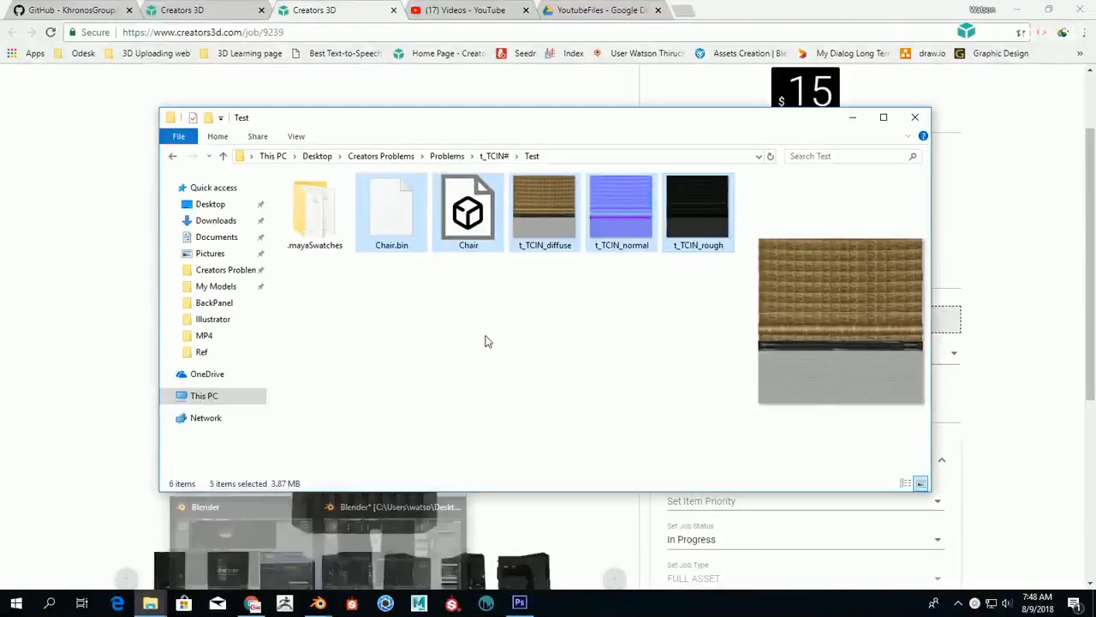
- Check the exported Chair files and textures in the Test folder, and preview the Chair glTF model
drag(596, 133, 572, 130)
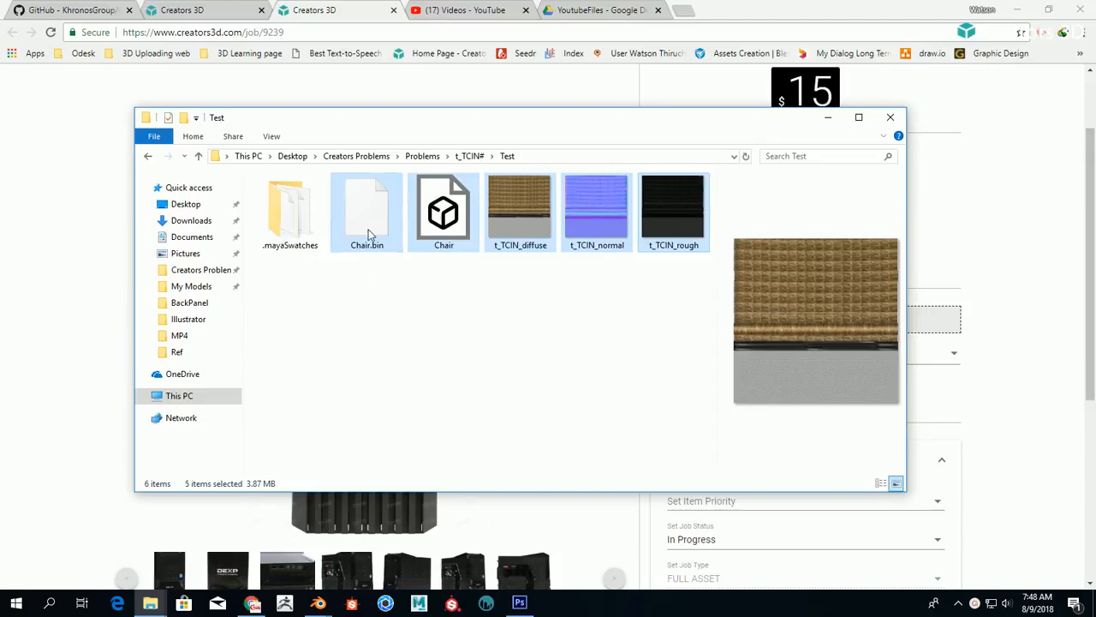
click(393, 370)
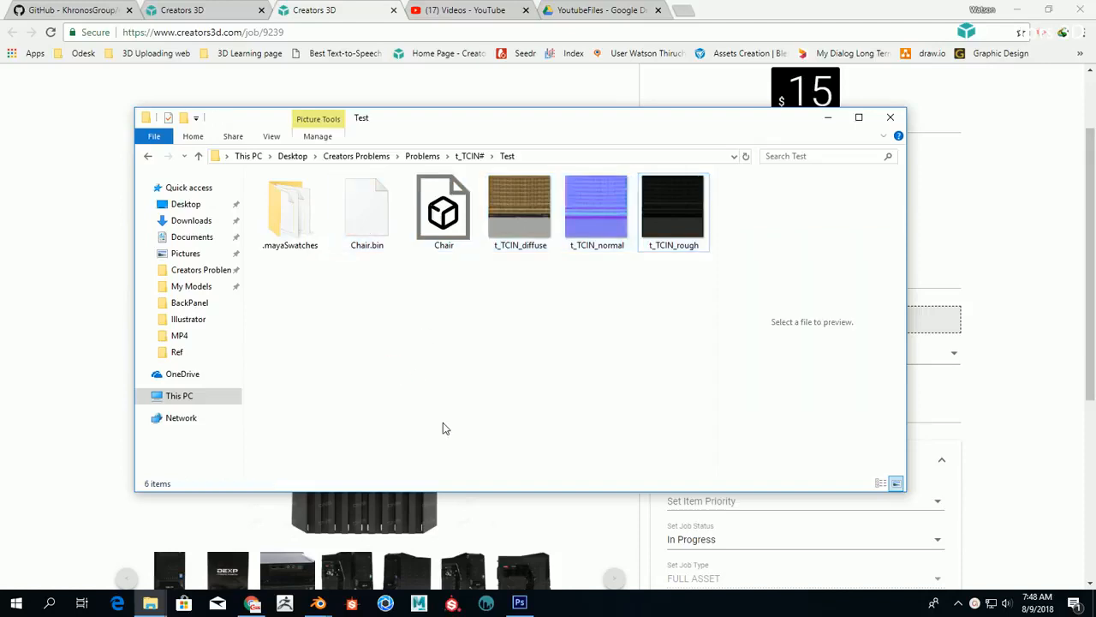
click(444, 242)
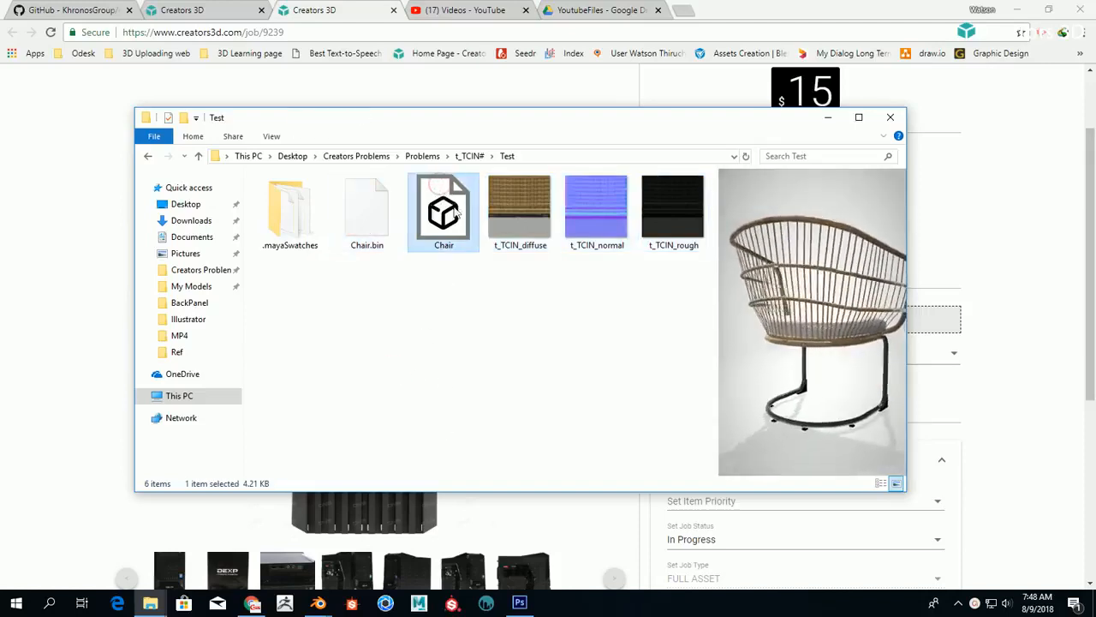
click(447, 337)
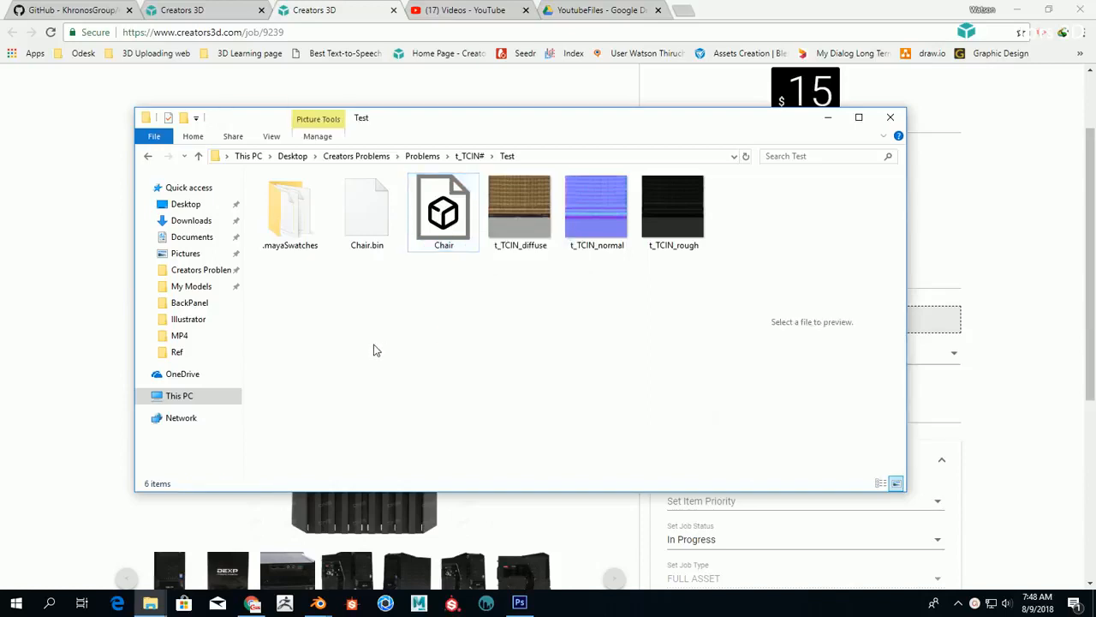
- Switch to the Creators 3D job page and choose glTF as the upload's resource format
click(375, 6)
drag(1092, 166, 1095, 216)
scroll(1095, 216, down, 3)
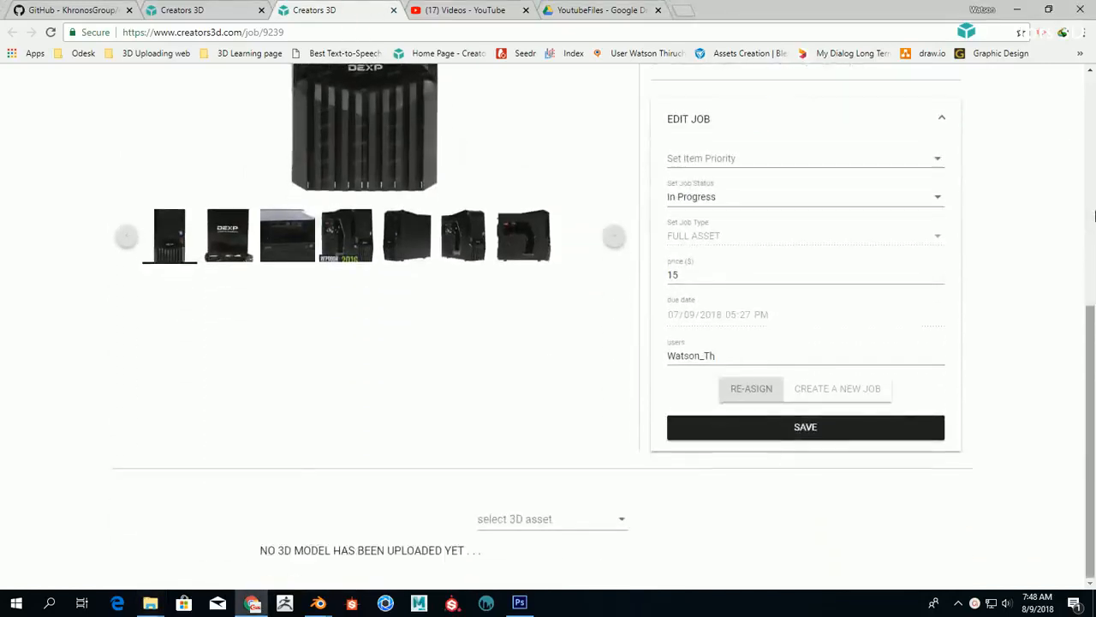
scroll(1095, 214, up, 5)
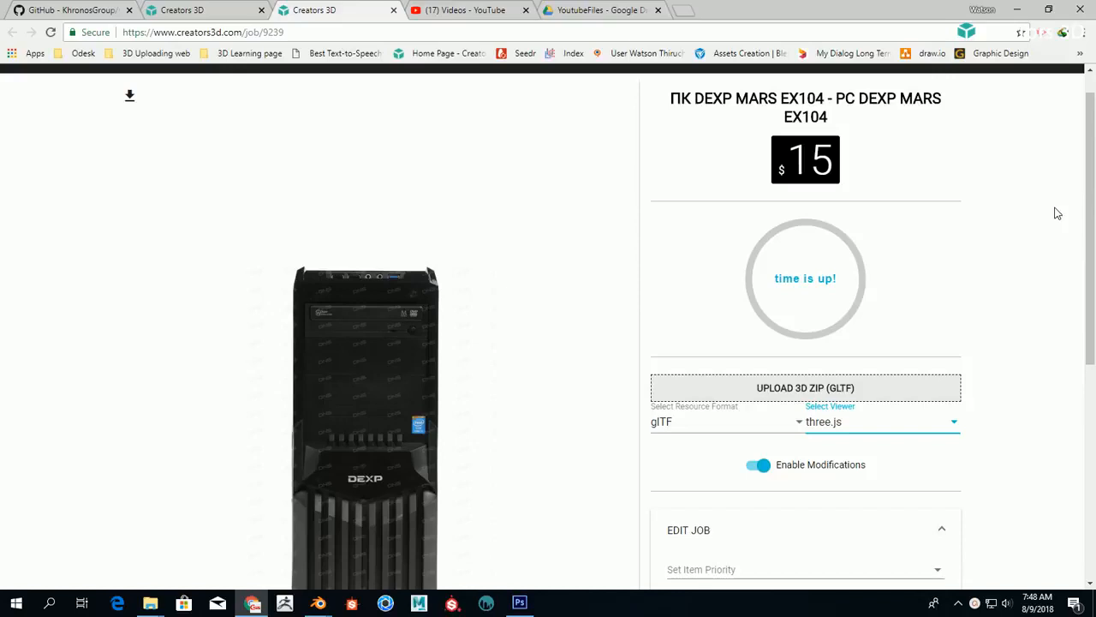
scroll(1021, 262, down, 4)
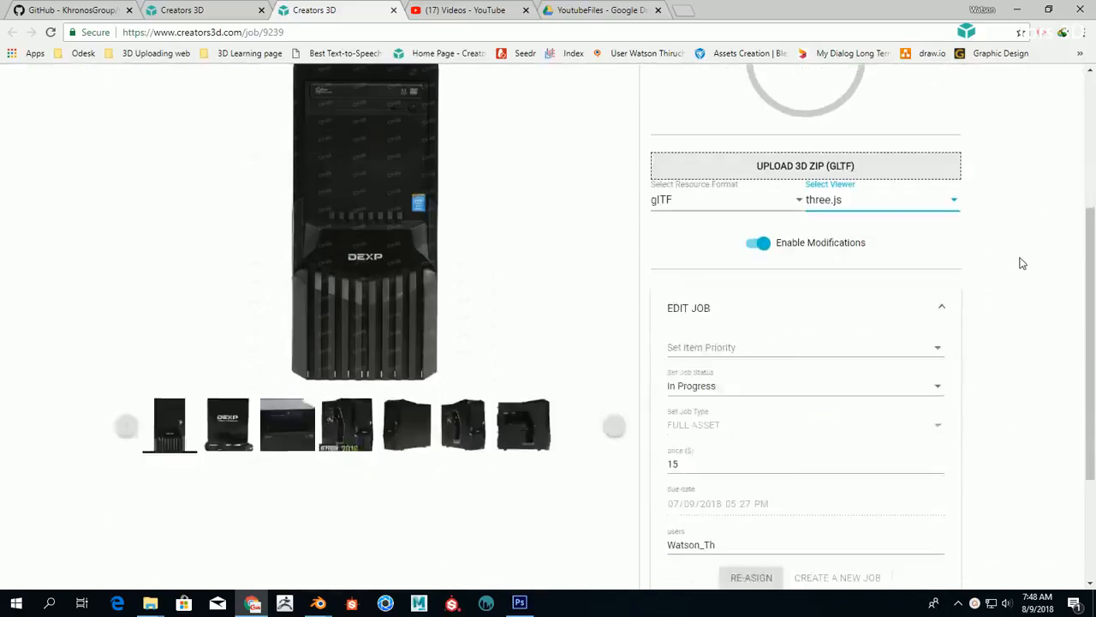
scroll(1021, 263, up, 2)
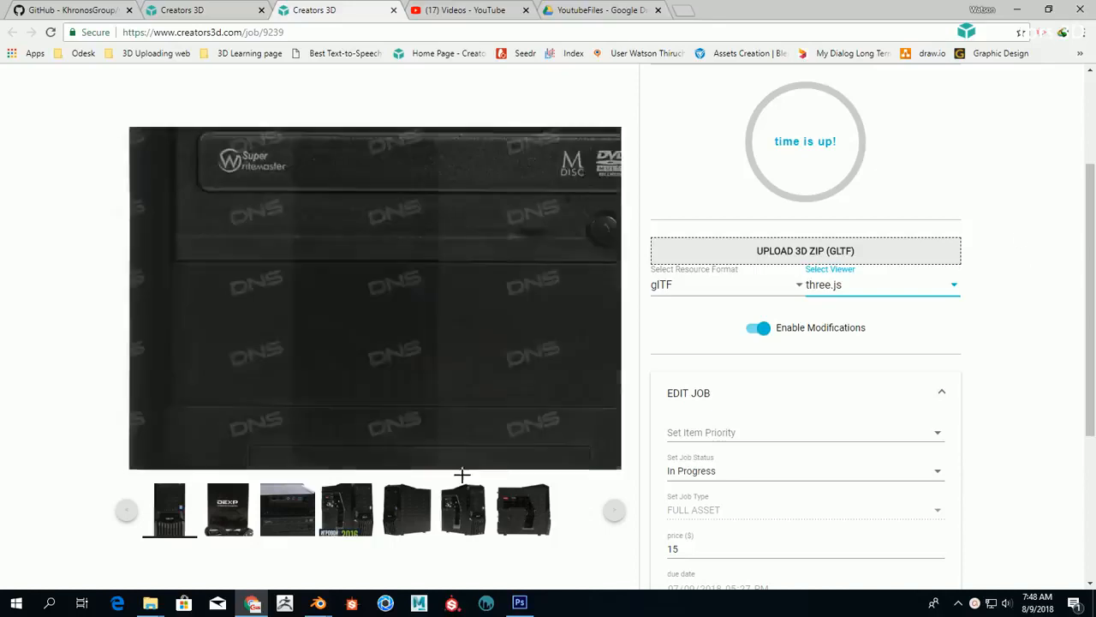
click(734, 286)
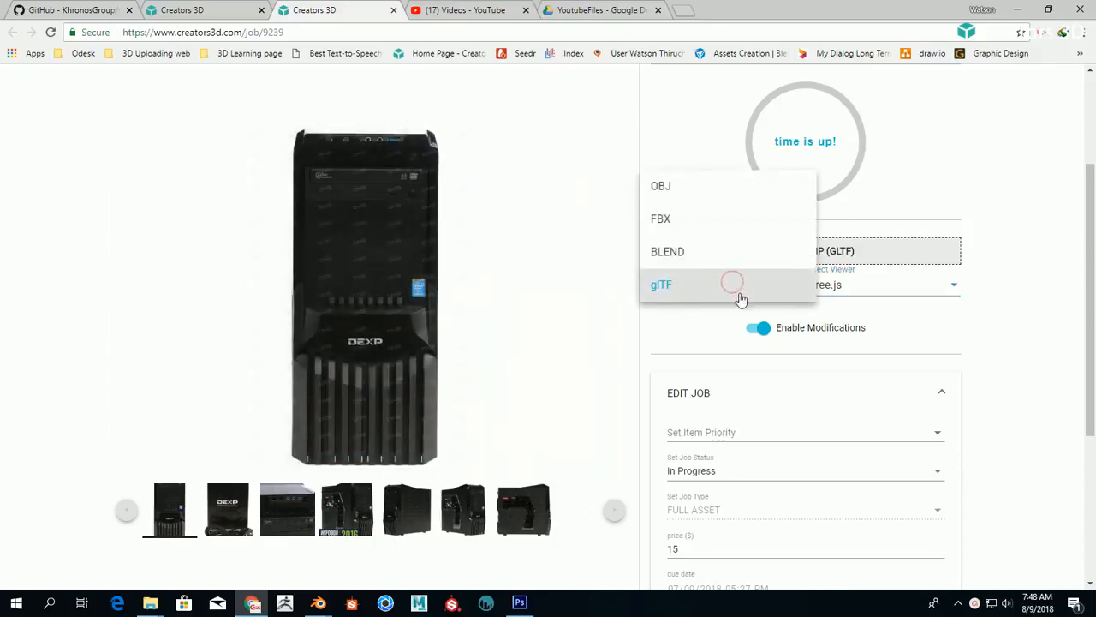
click(744, 293)
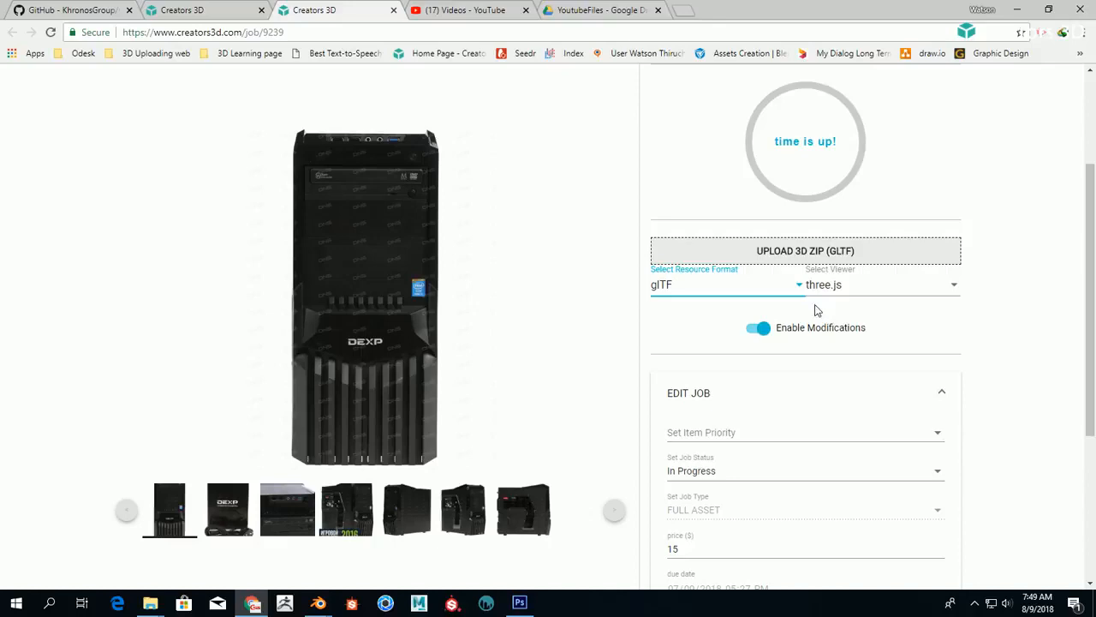
- Choose three.js as the viewer and confirm glTF as the resource format
click(834, 293)
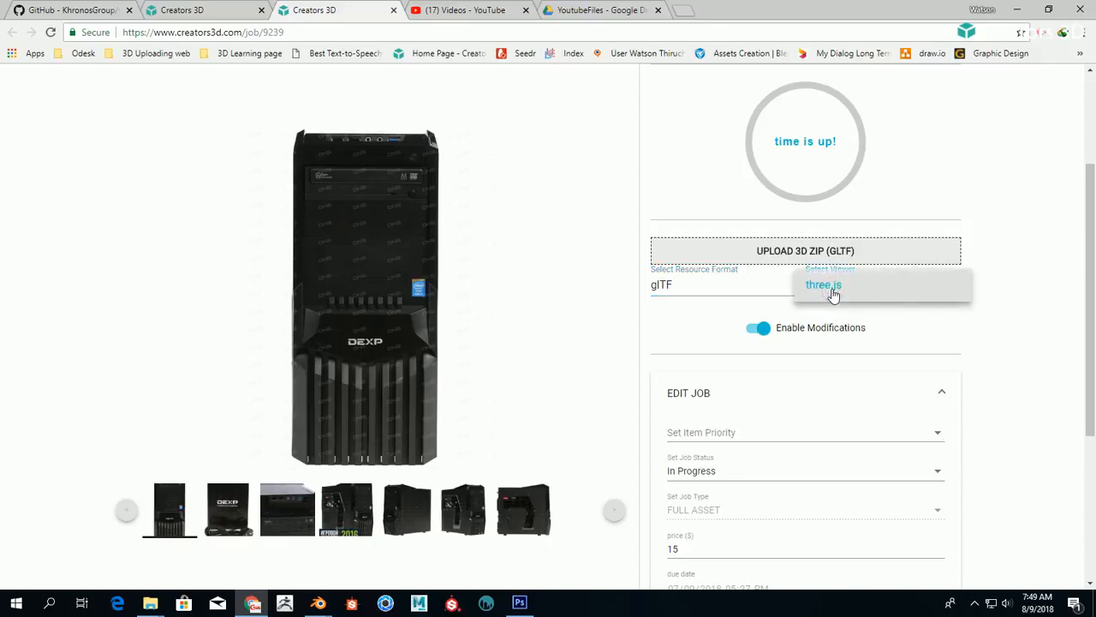
click(832, 293)
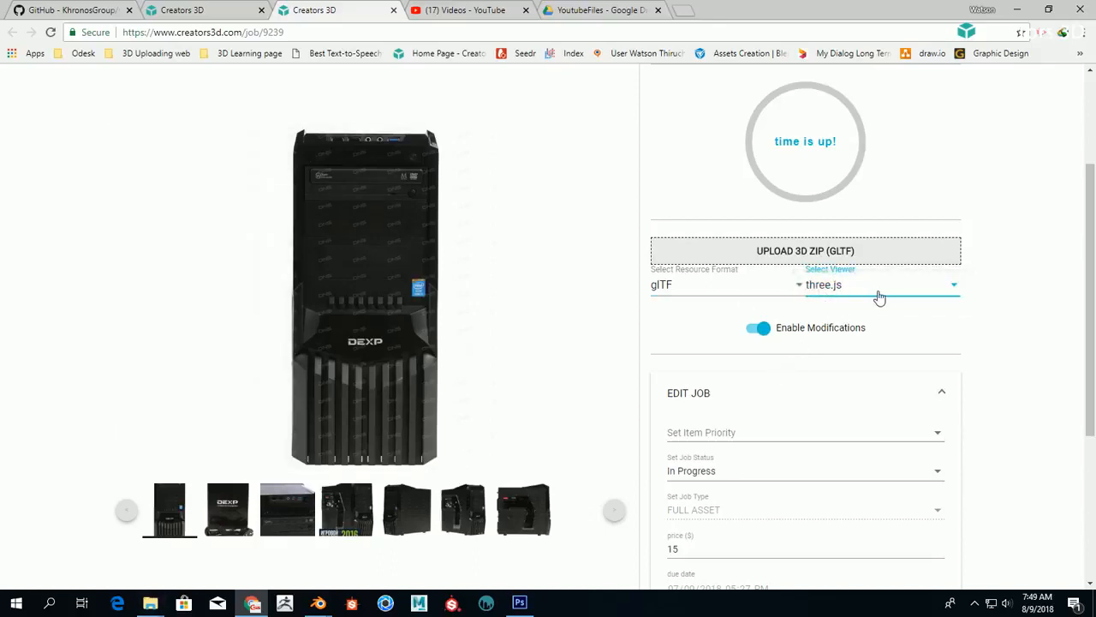
click(677, 287)
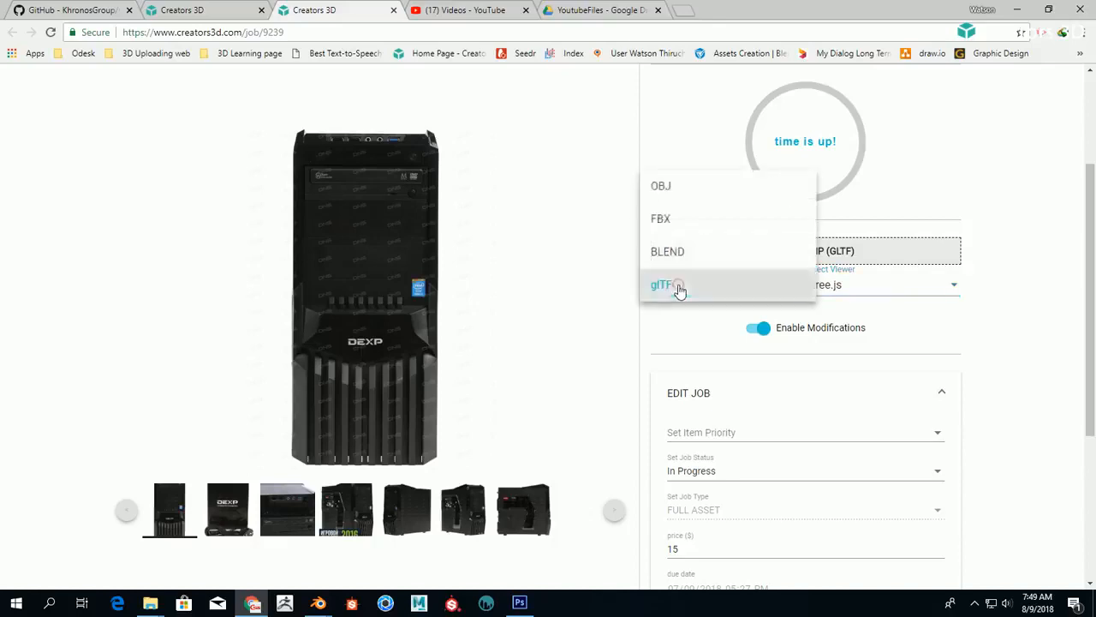
click(677, 289)
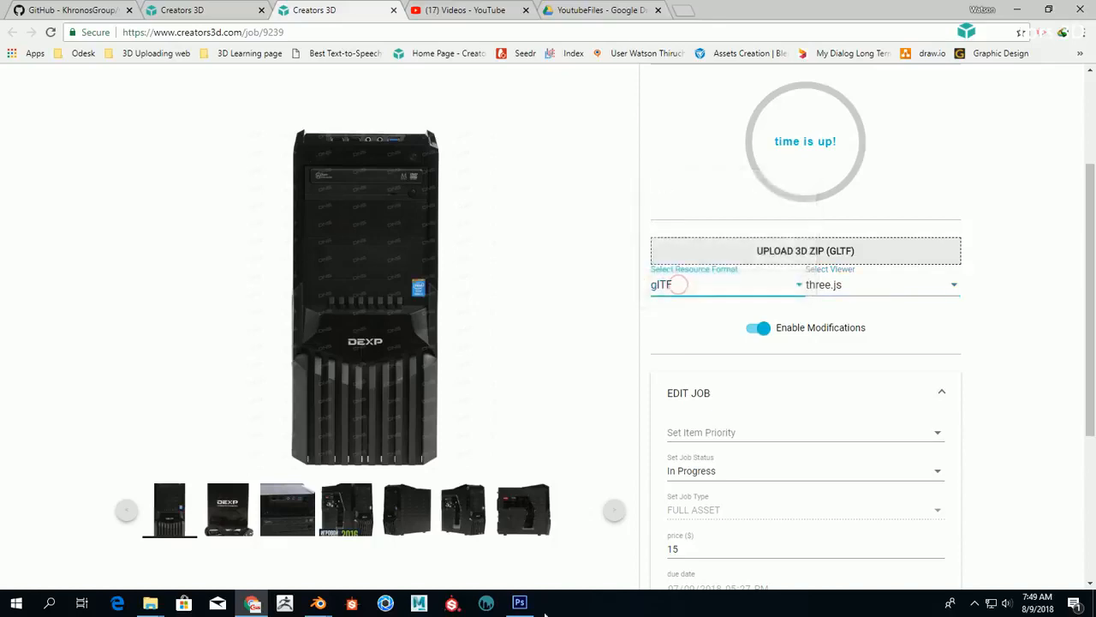
- Switch to the Test folder window in File Explorer and move it clear of the page's glTF upload area
mouse_move(150, 602)
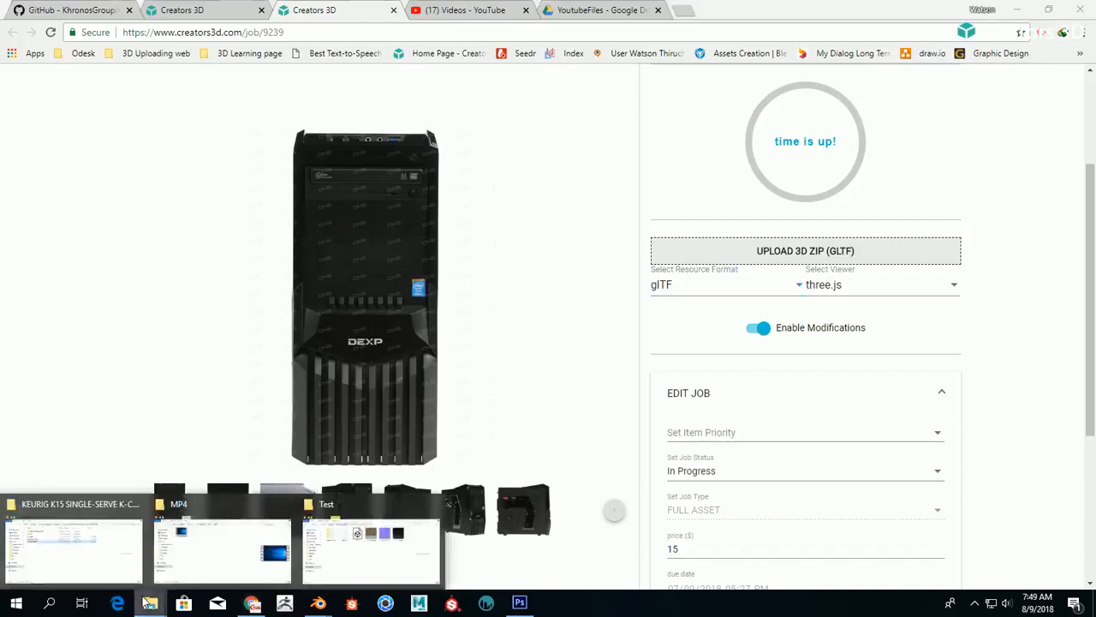
click(387, 561)
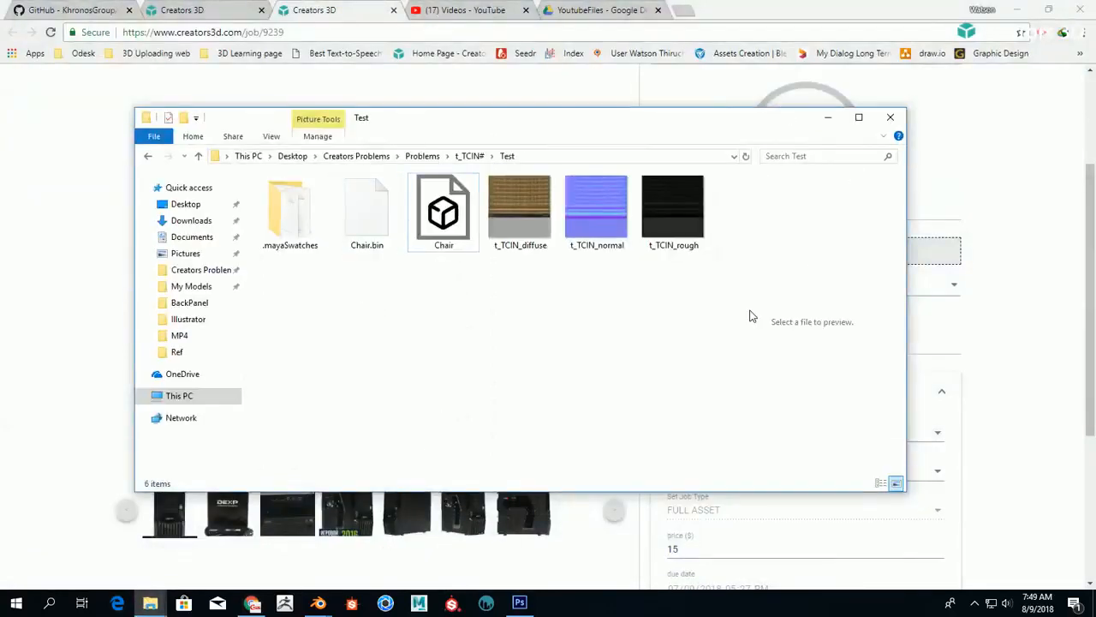
drag(531, 124, 406, 122)
drag(235, 299, 547, 197)
right_click(314, 227)
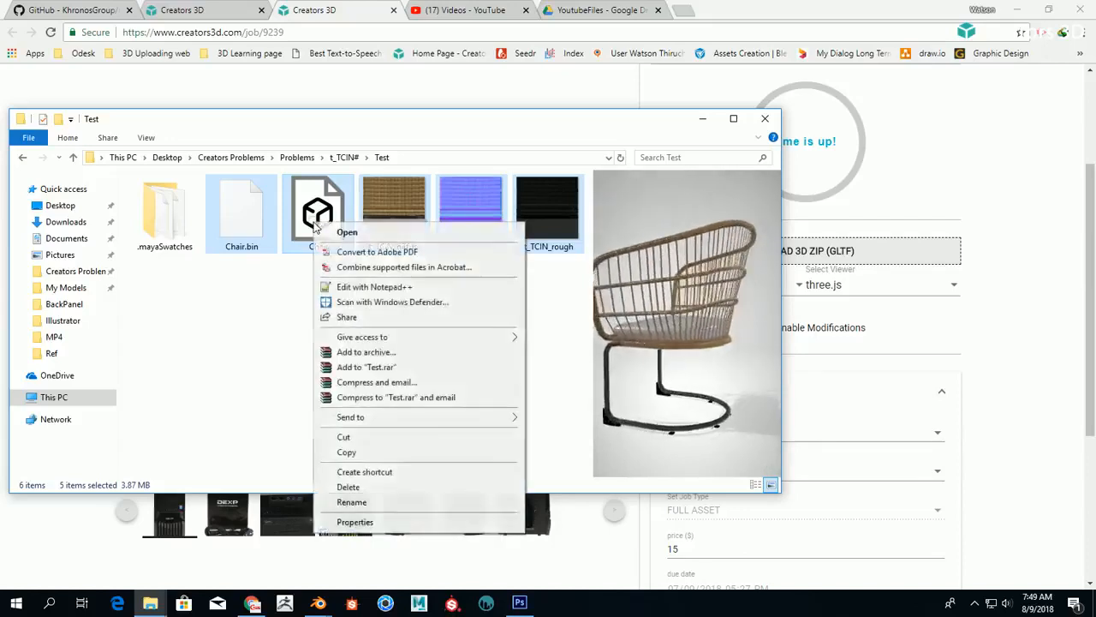
click(289, 320)
drag(253, 316, 603, 187)
right_click(310, 225)
mouse_move(428, 416)
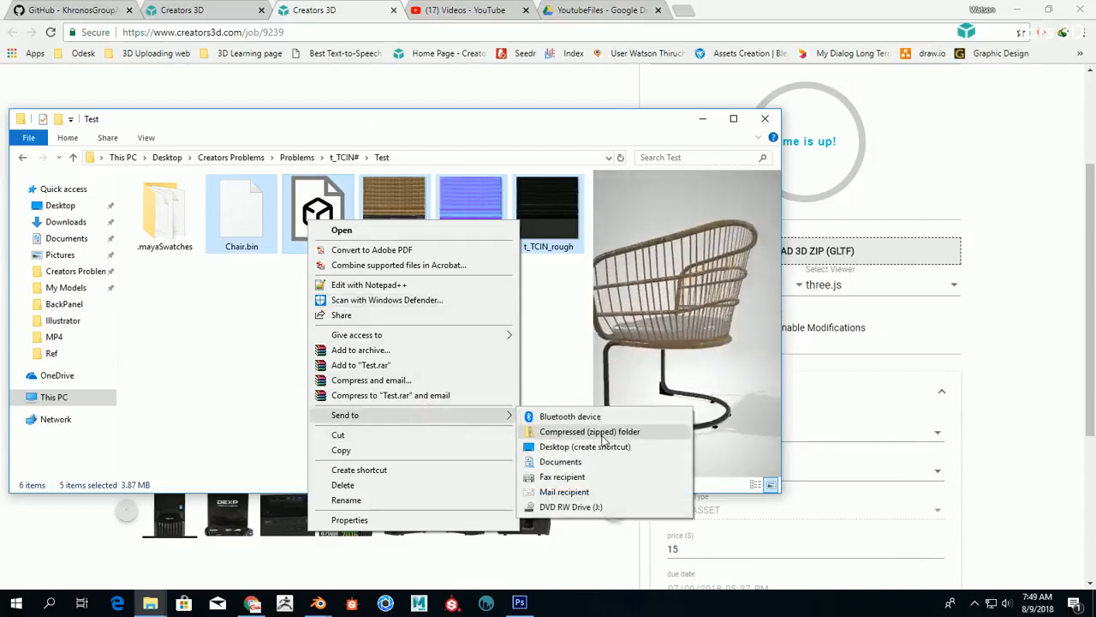
click(236, 377)
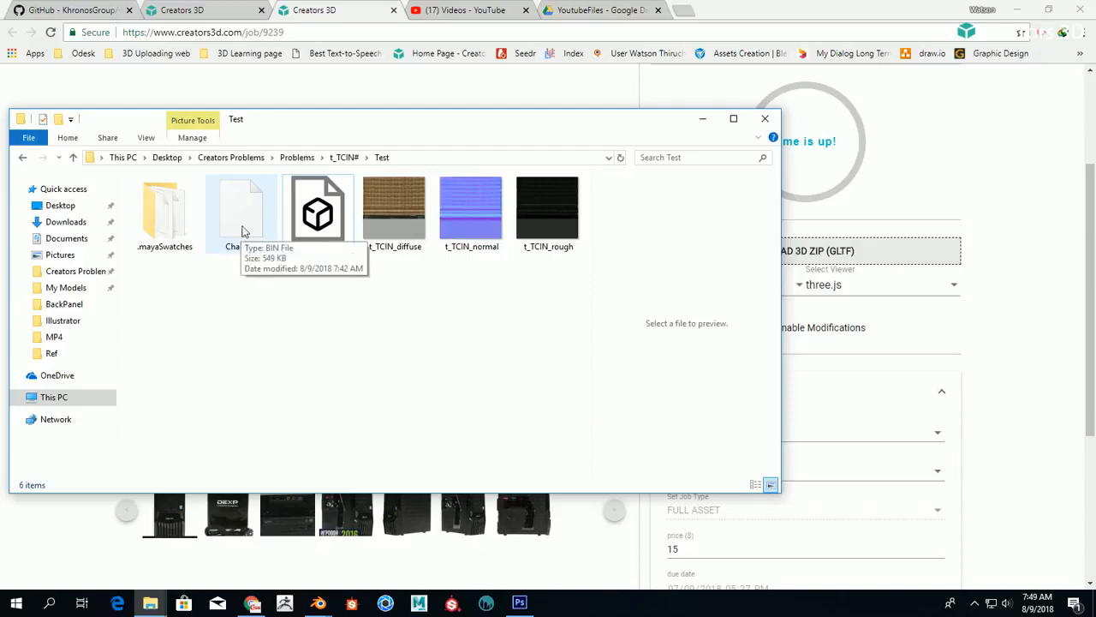
- Compress Chair.bin, the Chair glTF file and the three t_TCIN textures into a zip archive
drag(250, 298, 695, 151)
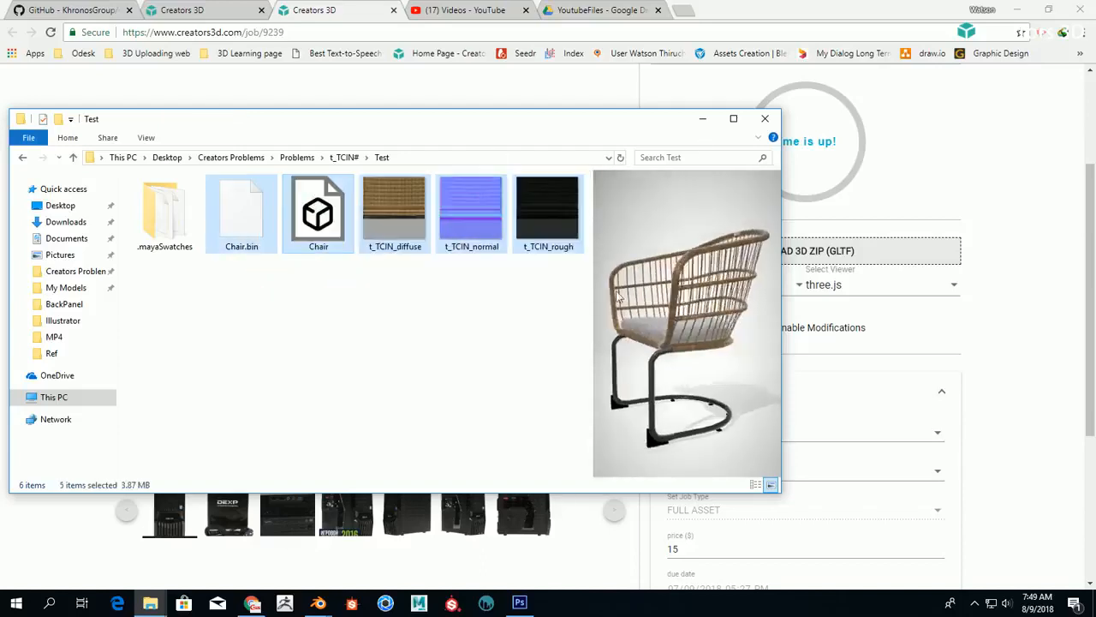
right_click(559, 220)
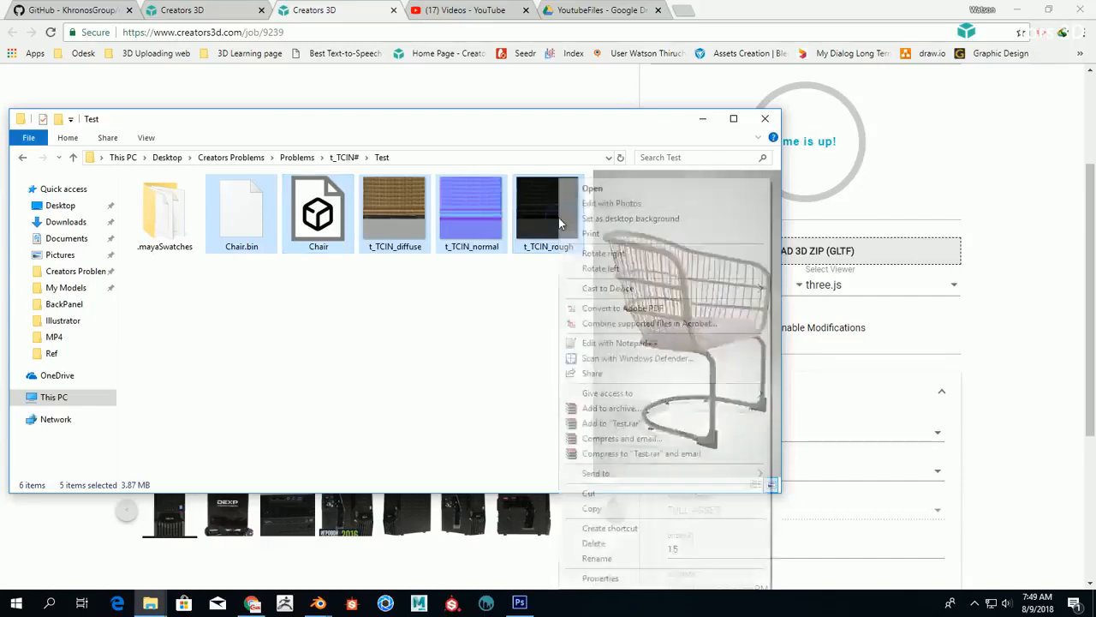
mouse_move(651, 473)
click(829, 490)
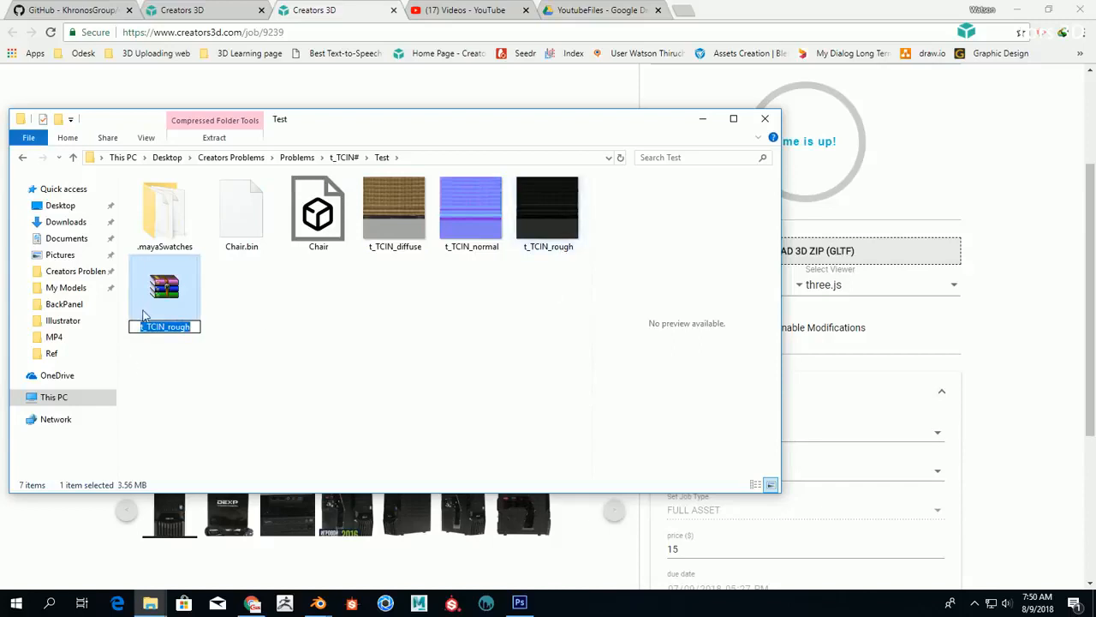
- Compress the same five model and texture files into another zip archive named Chair
click(360, 363)
drag(251, 282, 692, 163)
right_click(328, 210)
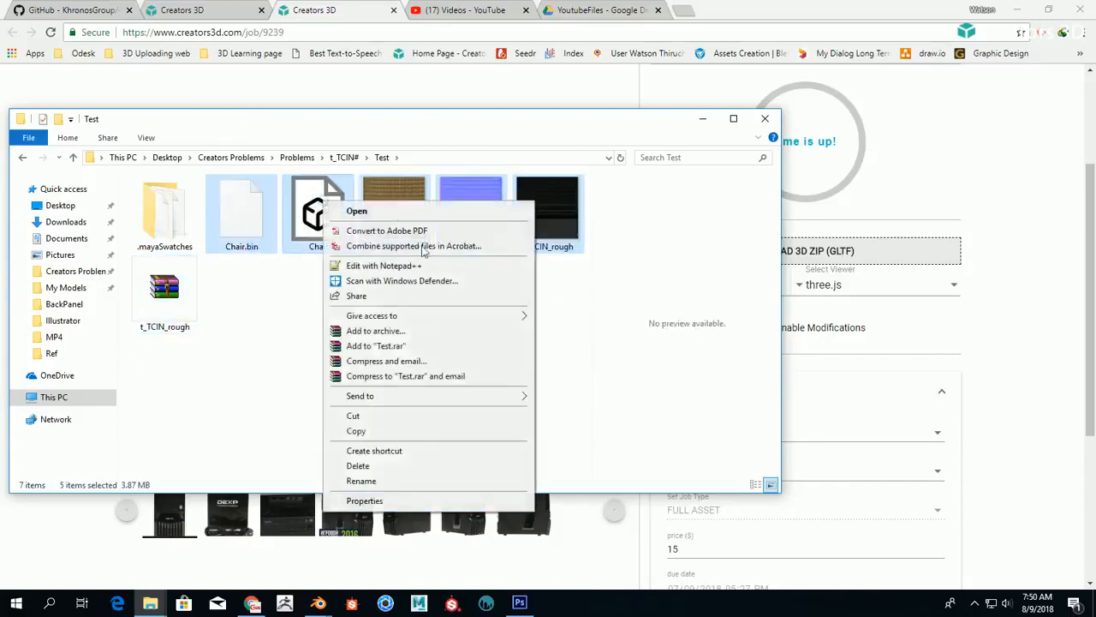
click(433, 398)
click(597, 413)
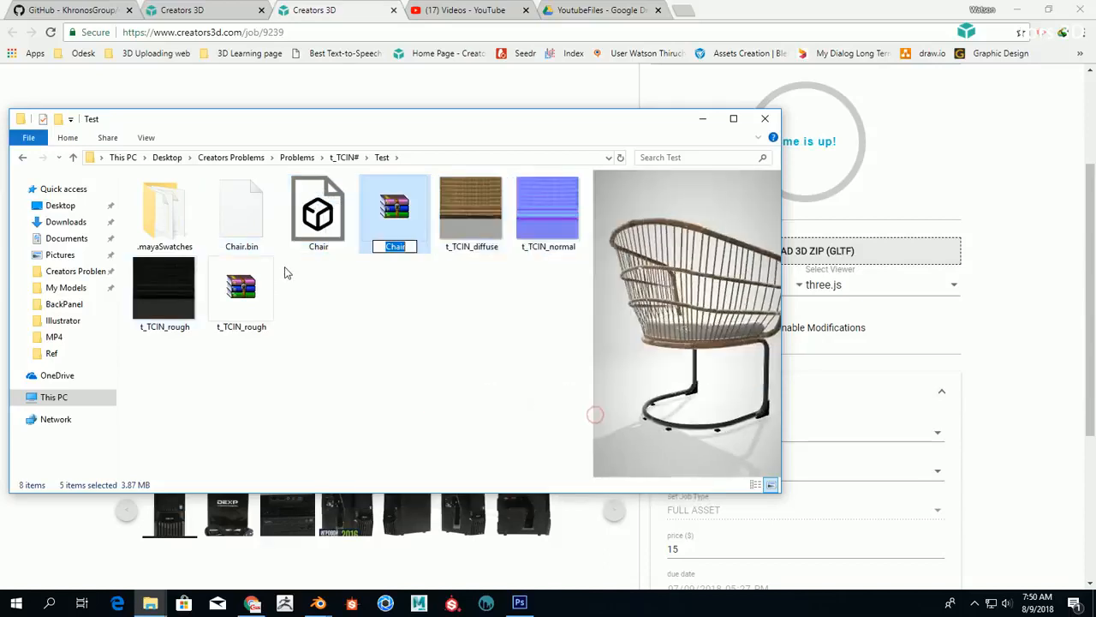
- Delete the misnamed t_TCIN_rough zip archive from the Test folder
click(274, 320)
click(261, 327)
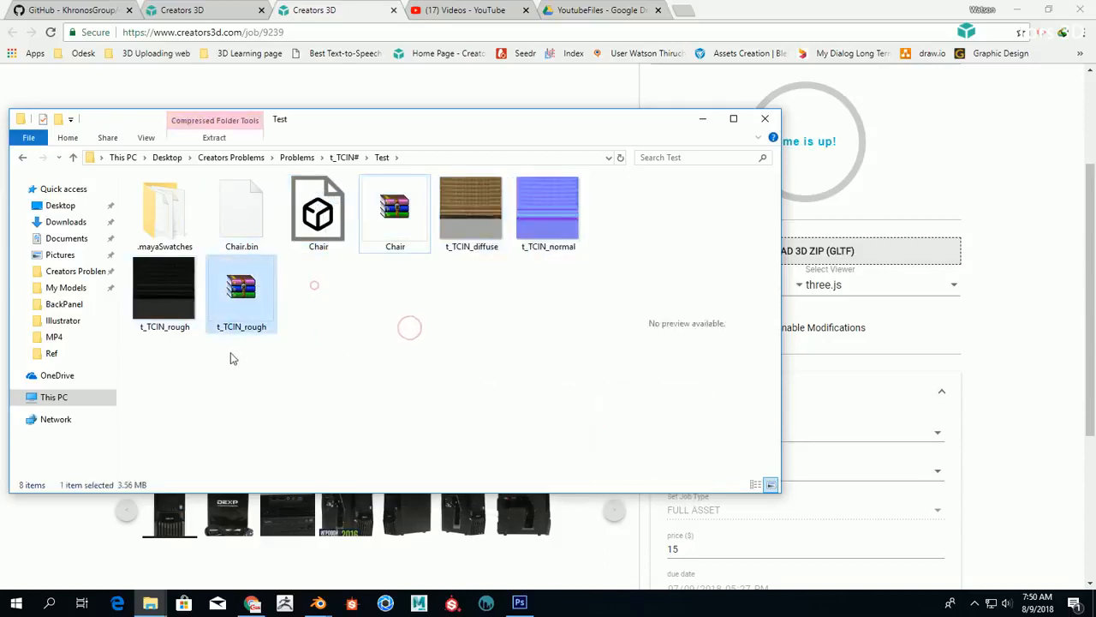
key(Delete)
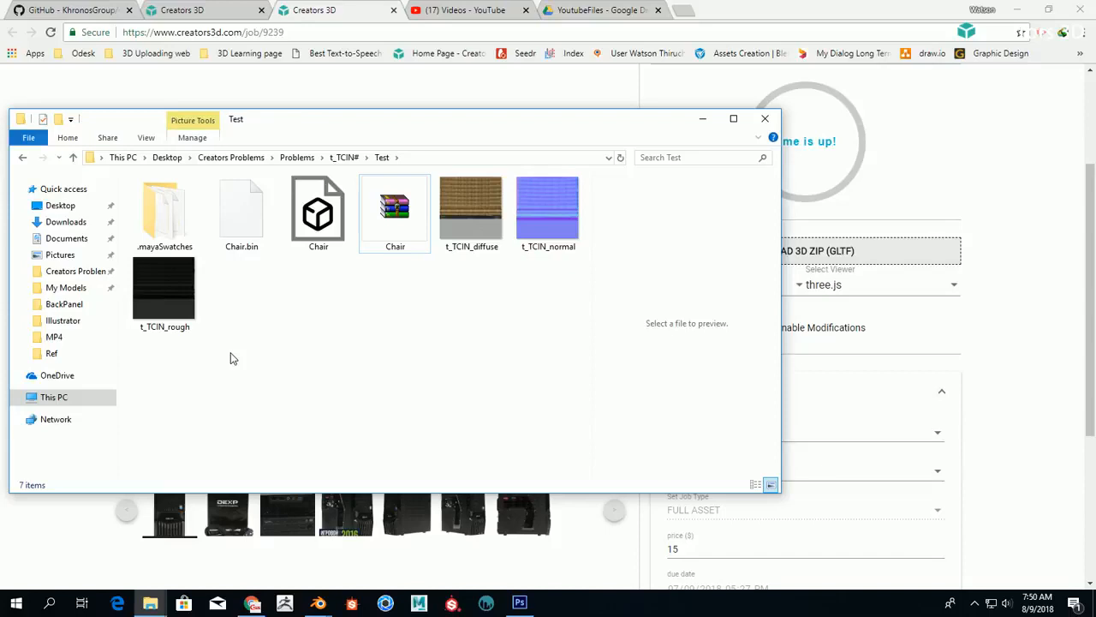
- Upload the Chair zip archive to the job's 3D zip (glTF) upload area and dismiss the upload notice
click(399, 219)
drag(497, 125, 435, 103)
drag(351, 199, 881, 257)
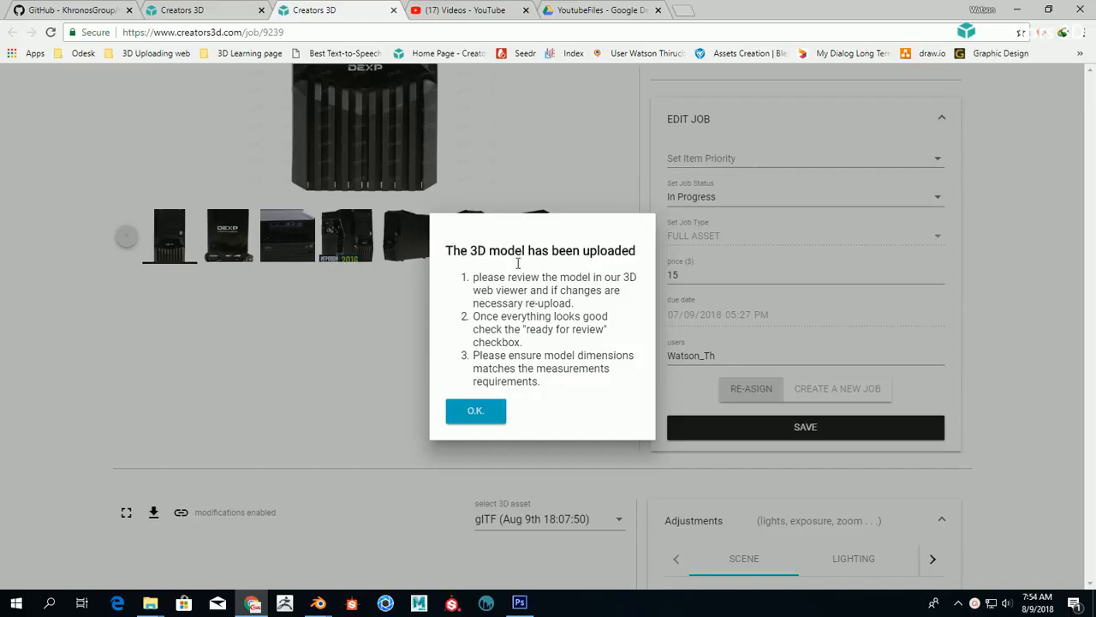
click(473, 413)
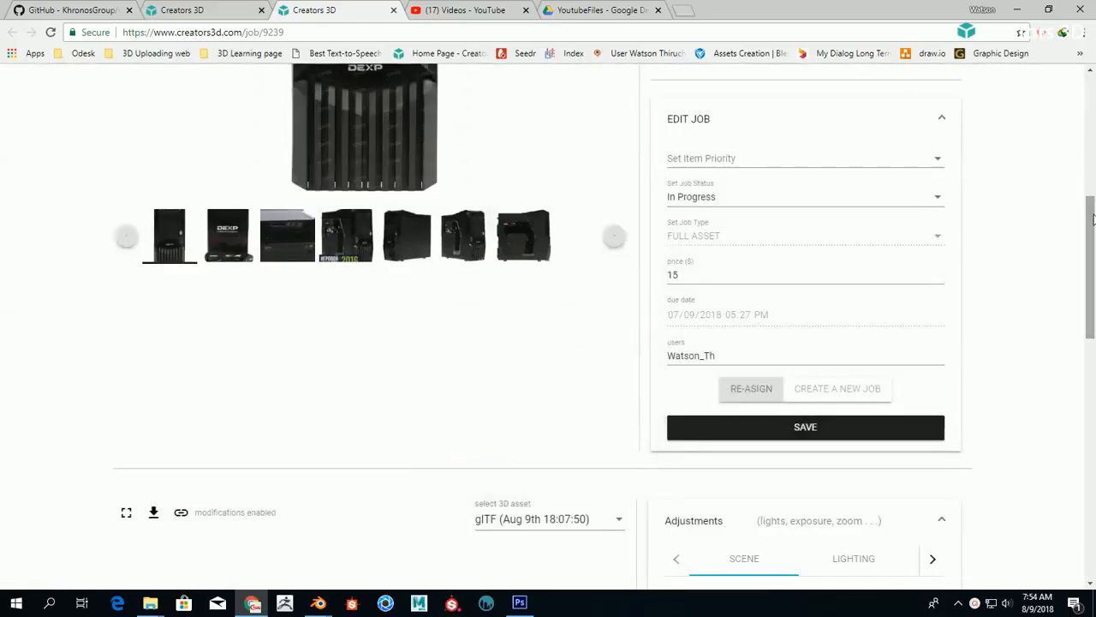
- Examine the uploaded chair model from above and from the side in the job page's 3D viewer
scroll(1093, 246, down, 1)
scroll(1093, 246, down, 3)
drag(455, 290, 410, 340)
scroll(429, 326, up, 1)
scroll(403, 336, up, 6)
scroll(410, 340, down, 5)
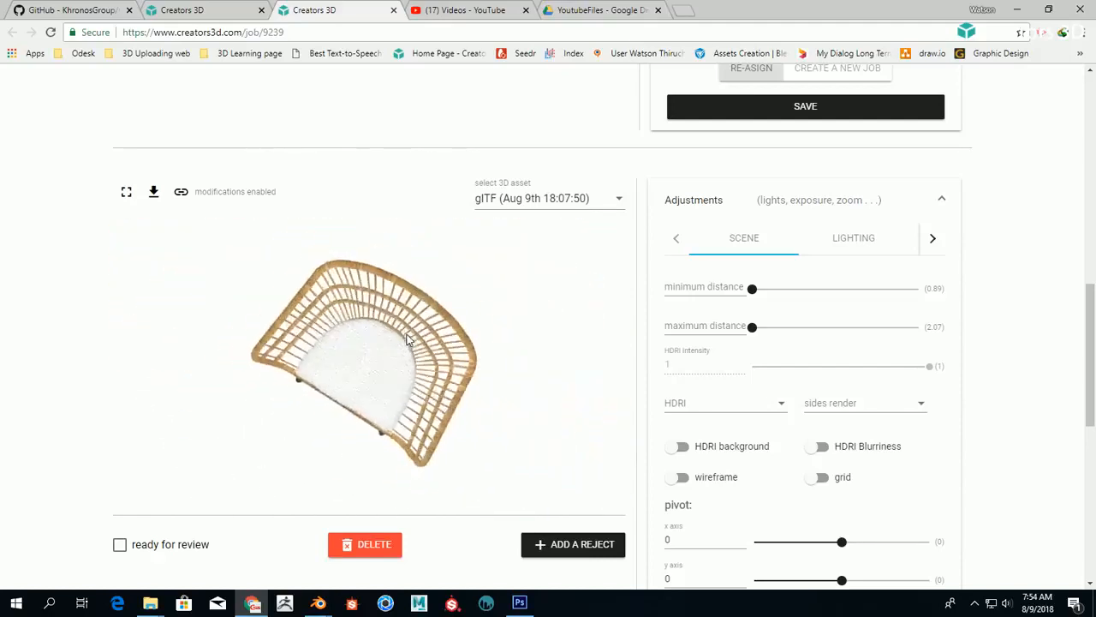
drag(374, 371, 412, 355)
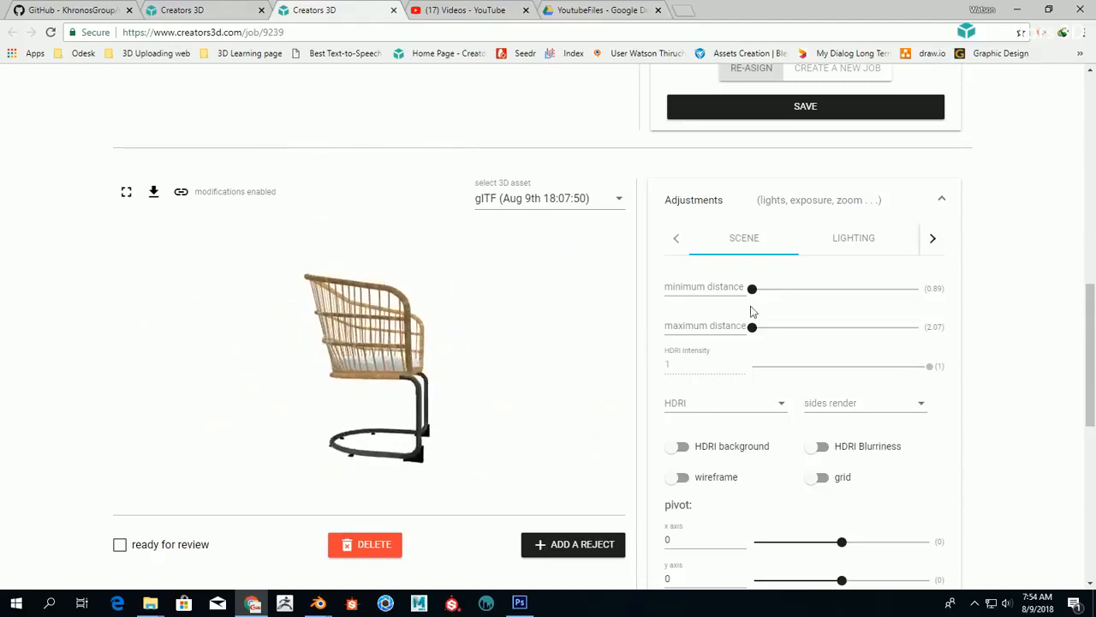
- Try a stronger hemisphere light on the uploaded chair, set it to 0, and check the model from different angles
click(864, 251)
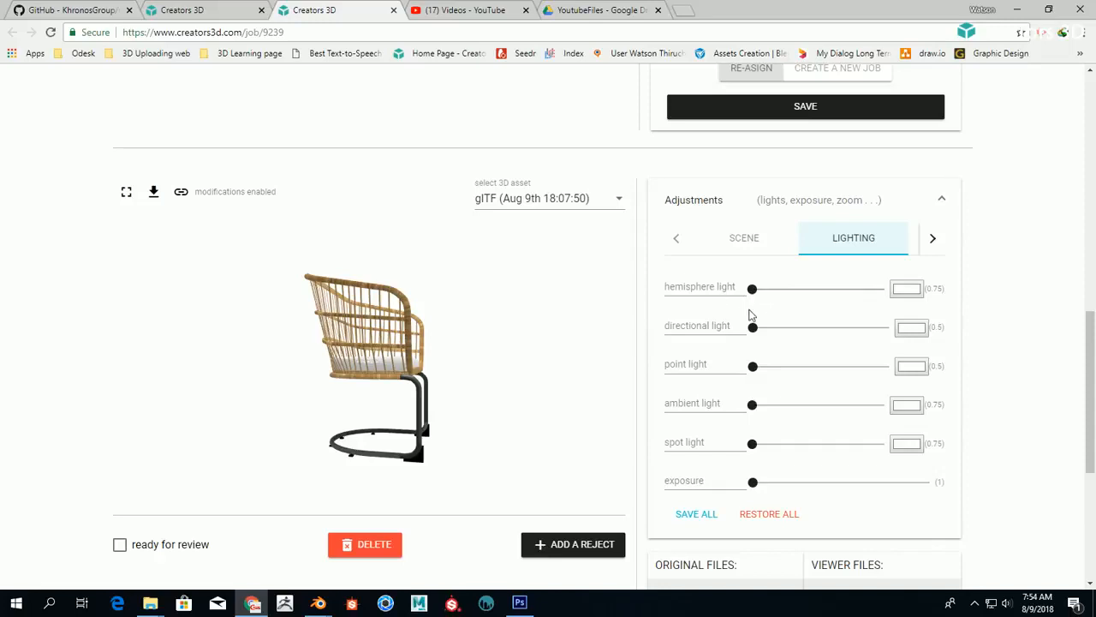
drag(753, 286, 813, 287)
mouse_move(362, 358)
mouse_down()
mouse_move(324, 378)
mouse_move(327, 367)
mouse_move(370, 363)
mouse_up()
drag(814, 271, 699, 276)
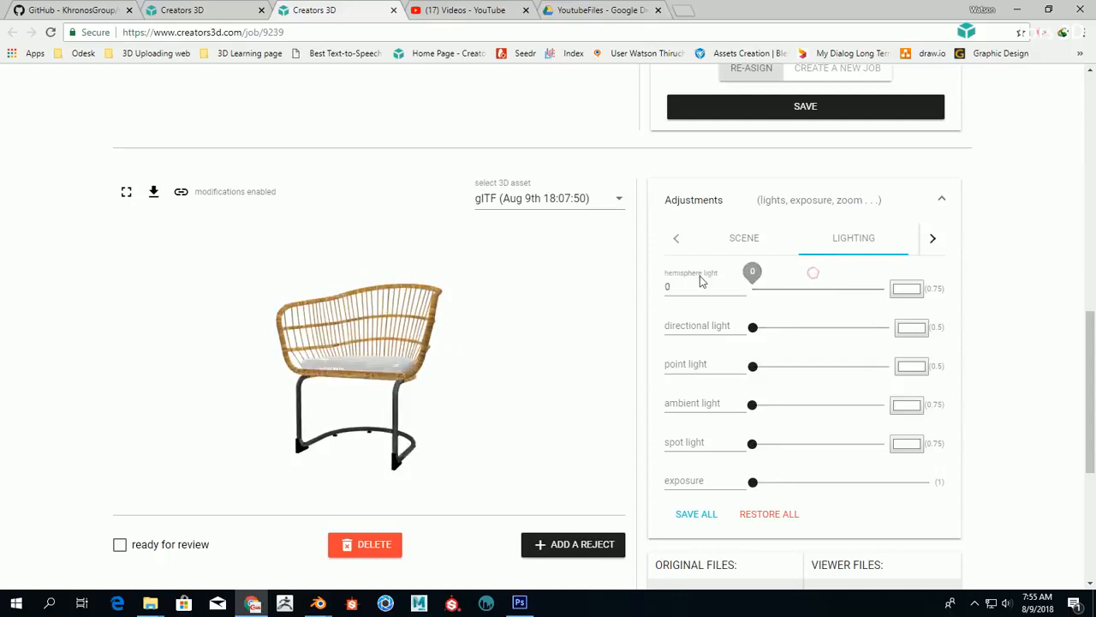
drag(376, 377, 411, 327)
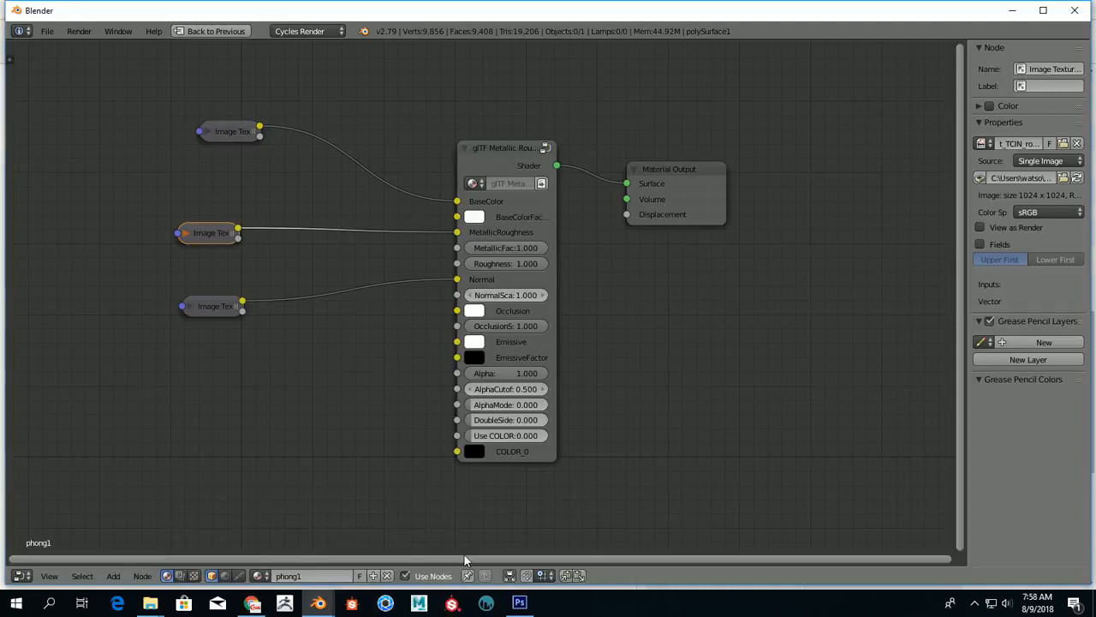
- Capture a 743x624 screen region in Blender's node editor covering the image texture nodes and the glTF Metallic Roughness node
key(Print)
drag(407, 89, 623, 518)
drag(408, 306, 114, 304)
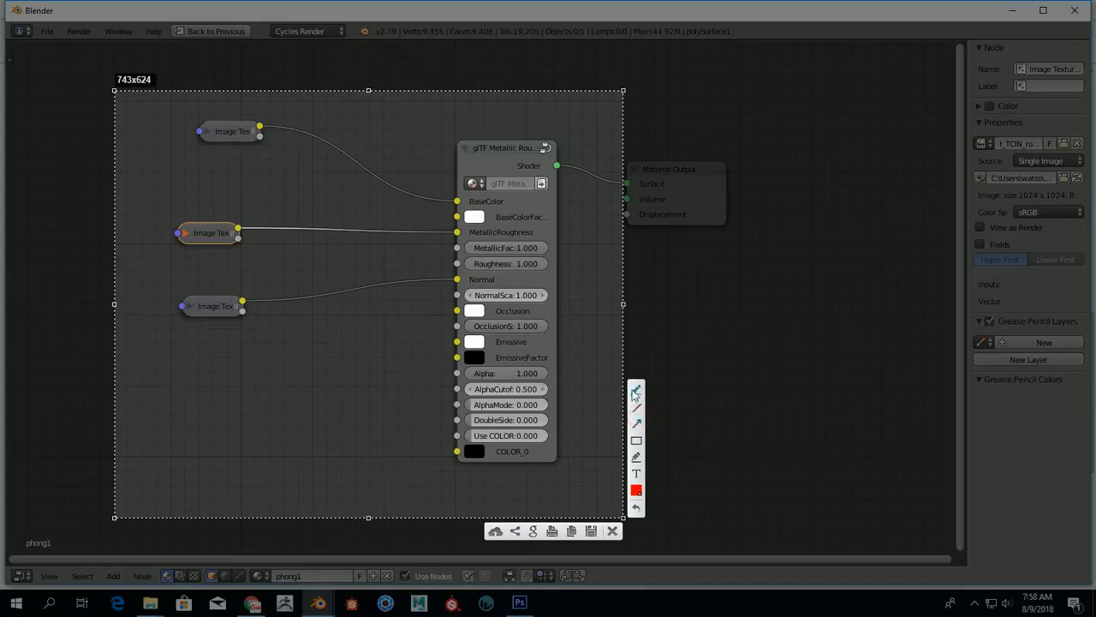
- Draw red arrows on the capture pointing to the BaseColor, MetallicRoughness, metallic factor and roughness inputs
click(636, 423)
drag(269, 167, 452, 199)
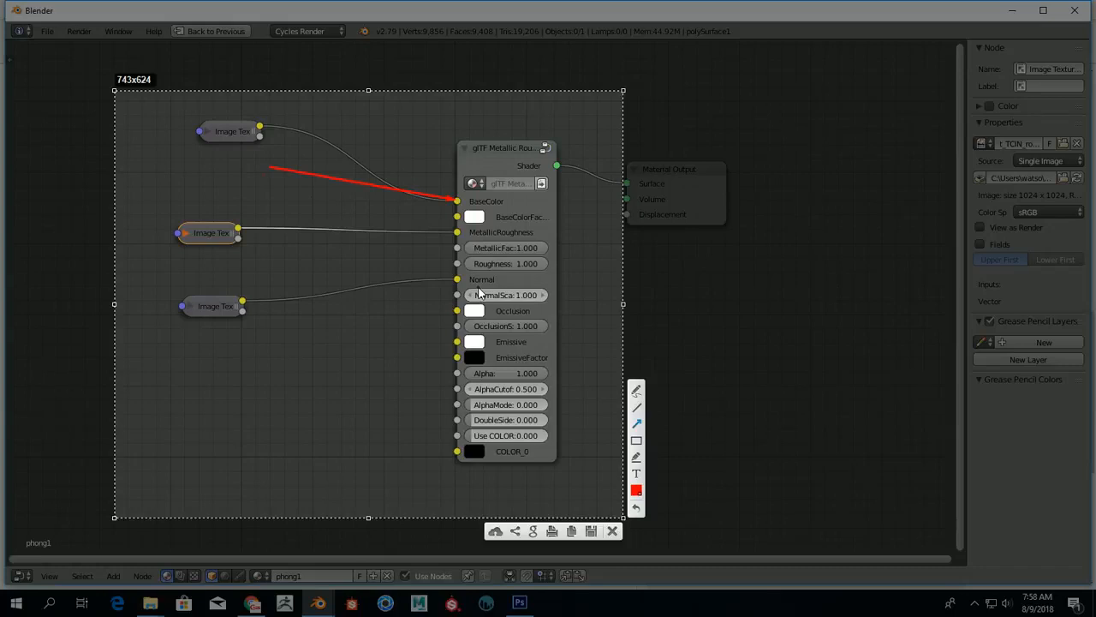
drag(287, 255, 456, 232)
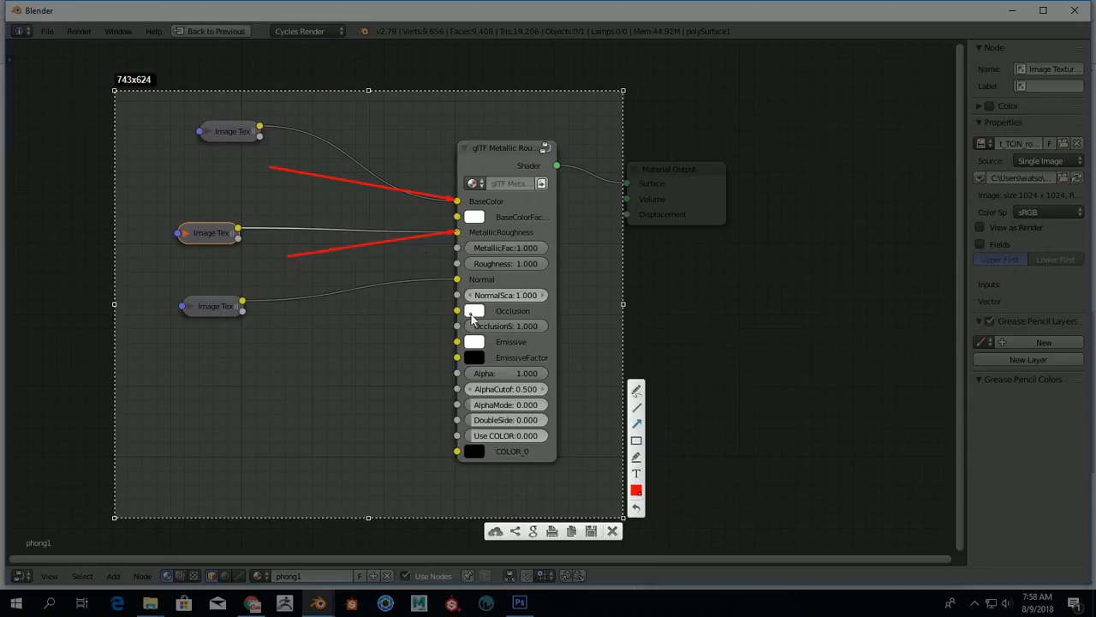
drag(290, 275, 456, 269)
drag(288, 255, 456, 254)
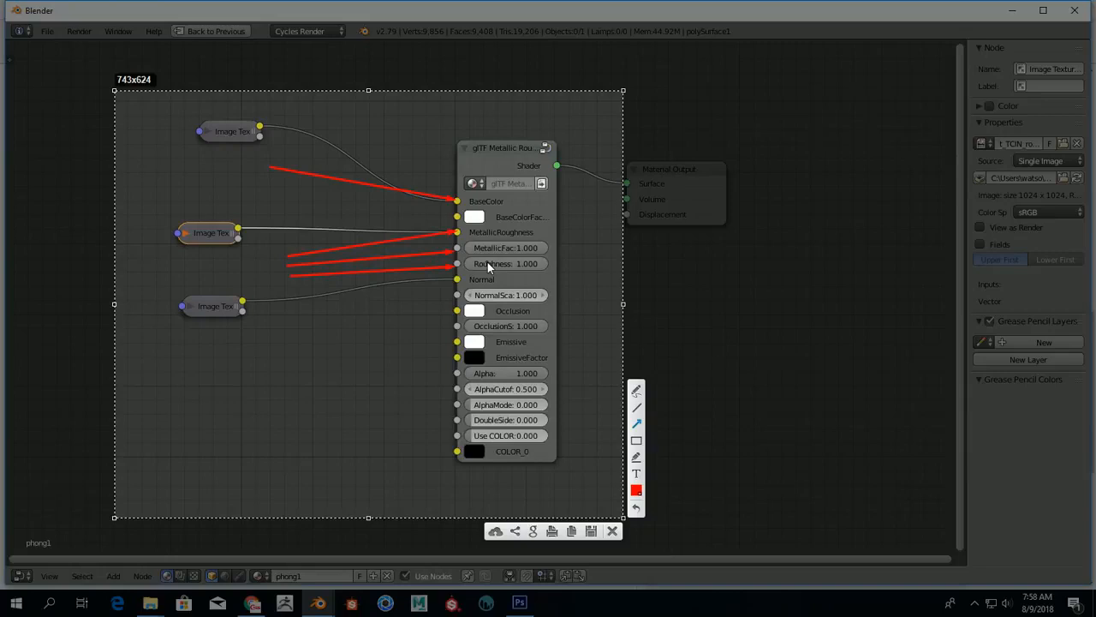
- Add red arrows on the capture pointing to the Normal, Occlusion, occlusion strength, Emissive and Alpha inputs
drag(305, 310, 457, 283)
drag(306, 338, 457, 312)
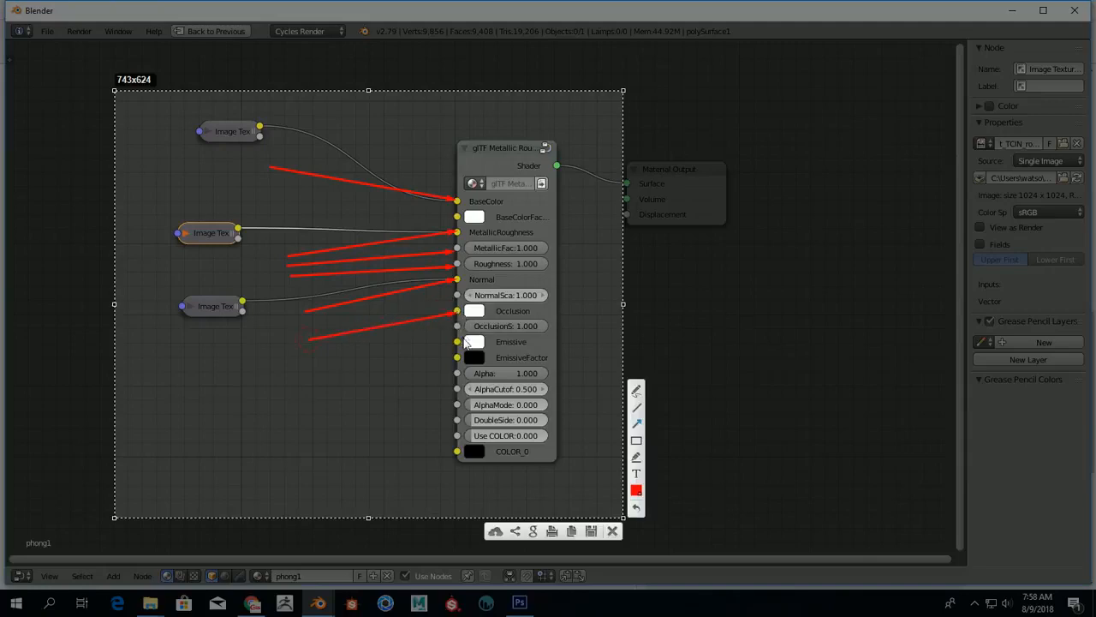
drag(307, 366, 452, 329)
drag(306, 395, 447, 346)
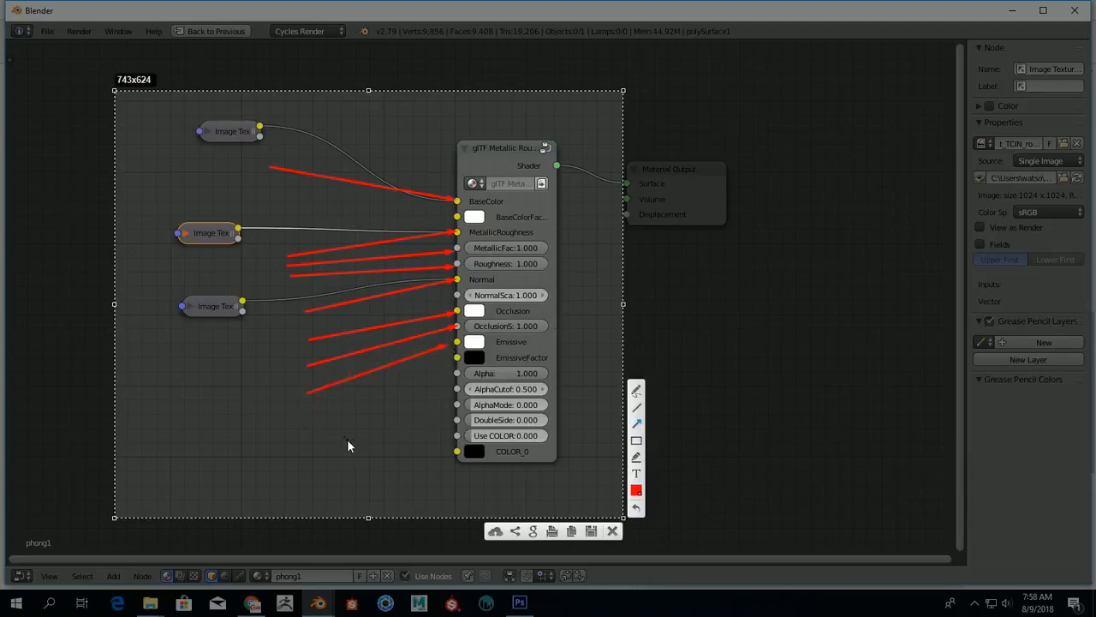
drag(328, 420, 451, 377)
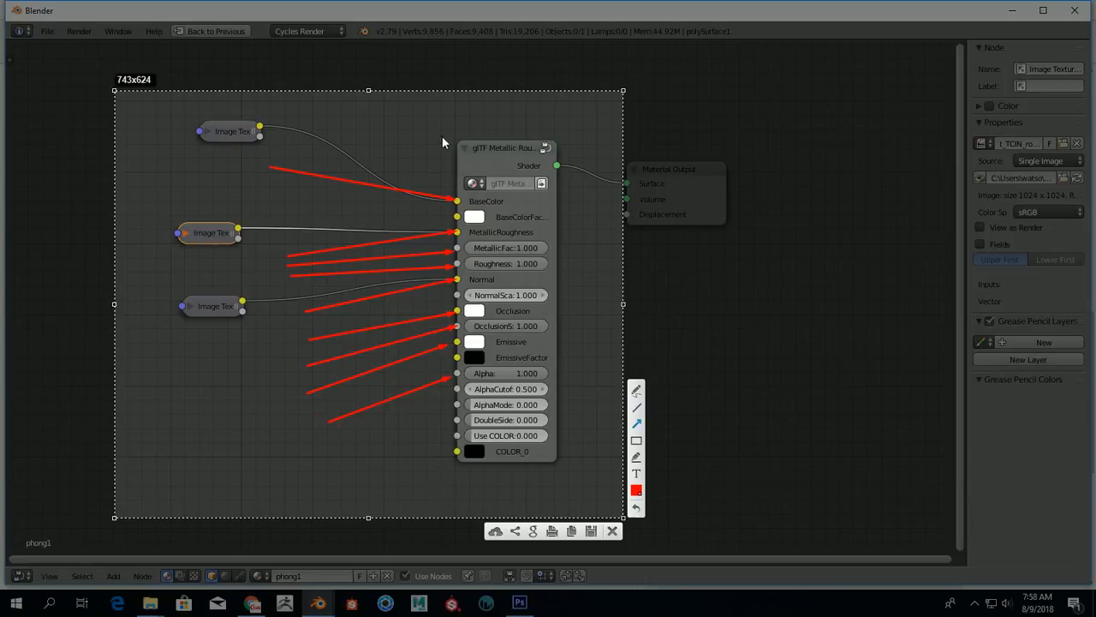